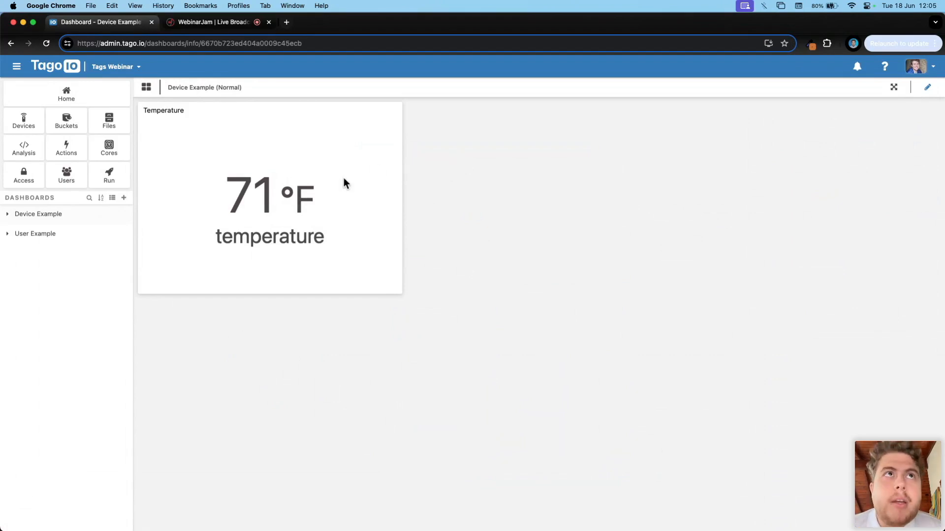
# Step: Inspect the source device and variable of the Temperature widget on Device Example (Normal)
pyautogui.click(85, 219)
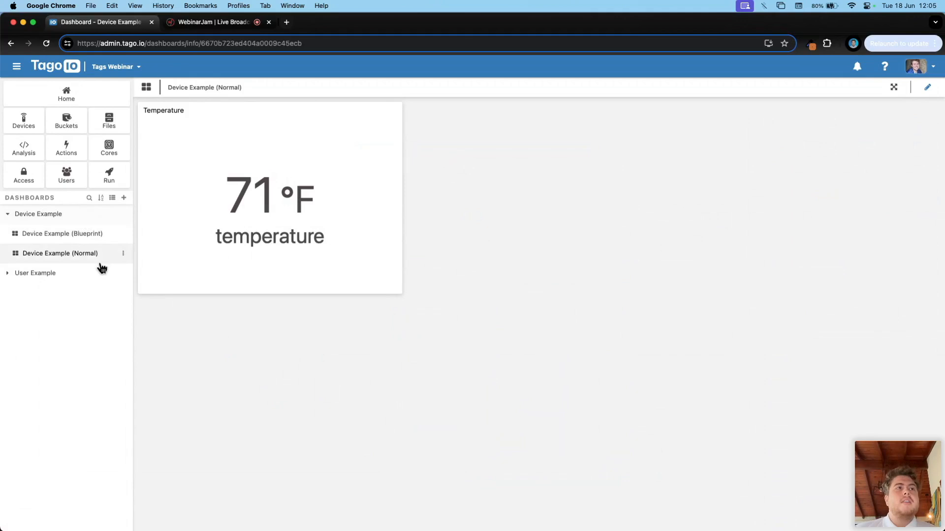
pyautogui.click(83, 260)
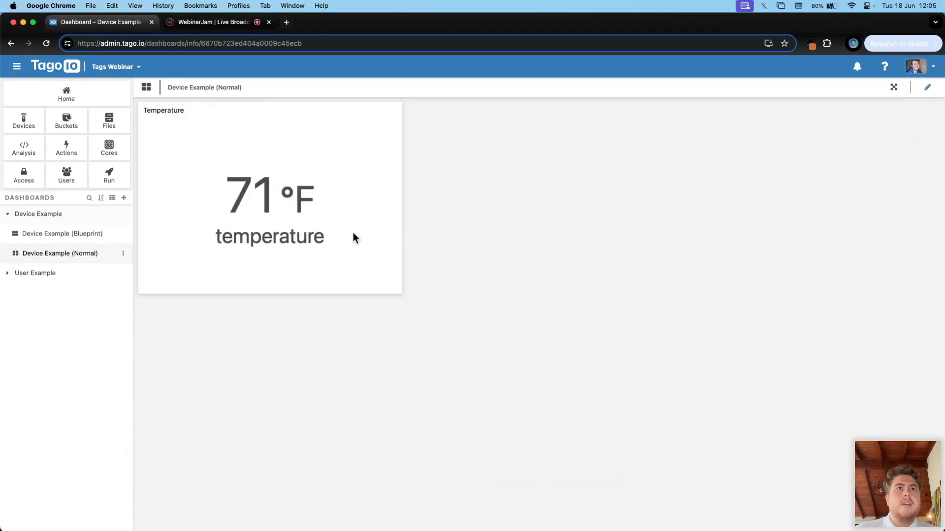
pyautogui.click(927, 87)
pyautogui.click(393, 110)
pyautogui.click(409, 127)
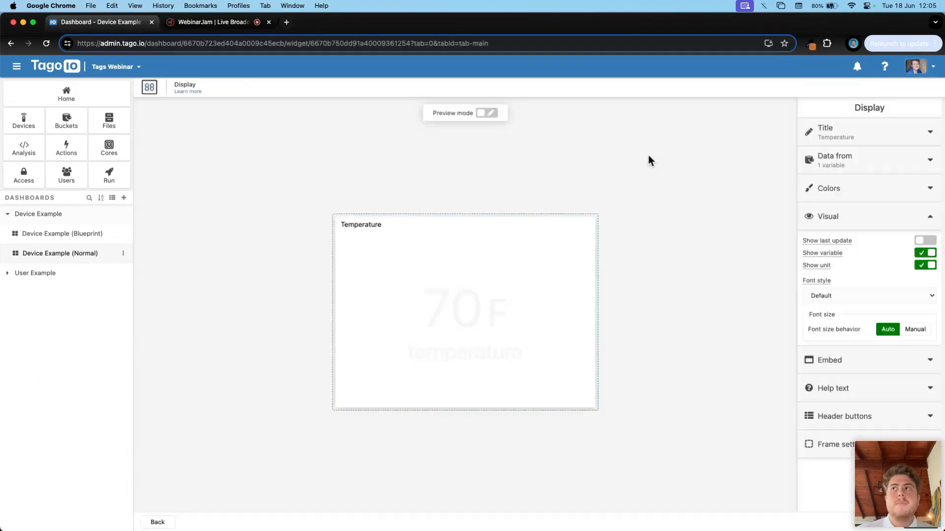
pyautogui.click(884, 157)
pyautogui.moveTo(904, 206); pyautogui.dragTo(804, 211)
pyautogui.click(863, 190)
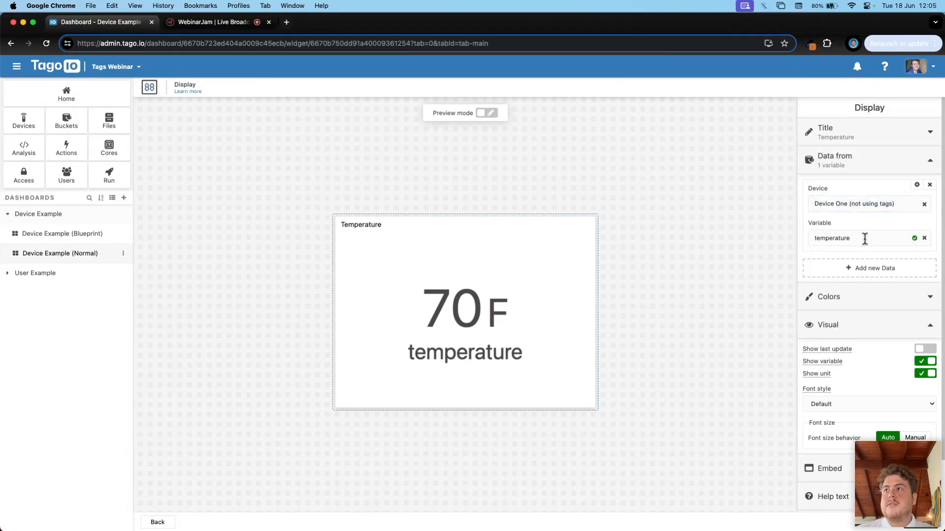
pyautogui.moveTo(864, 239); pyautogui.dragTo(782, 244)
pyautogui.press('super+bracketleft')
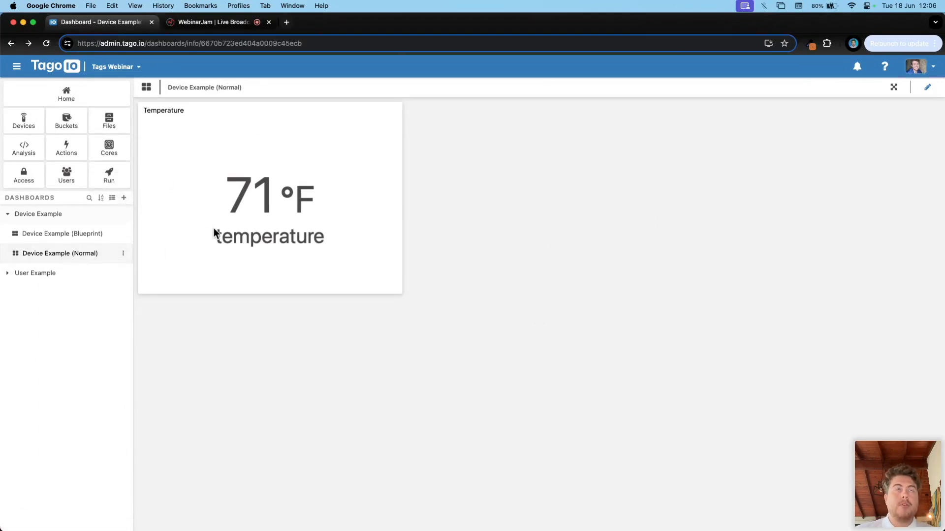
# Step: Create a new normal dashboard named Device Example 2 (Normal)
pyautogui.click(124, 197)
pyautogui.write('Device Example 2 (normal')
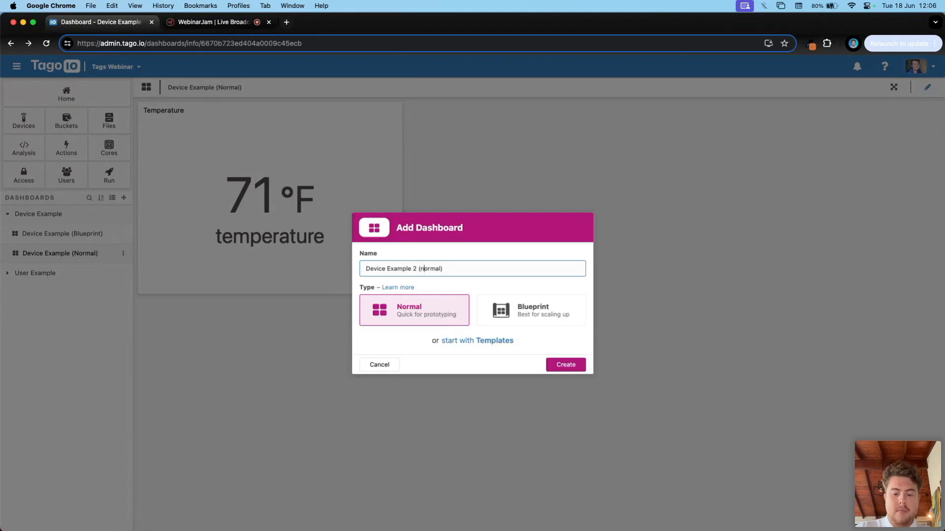
pyautogui.click(566, 365)
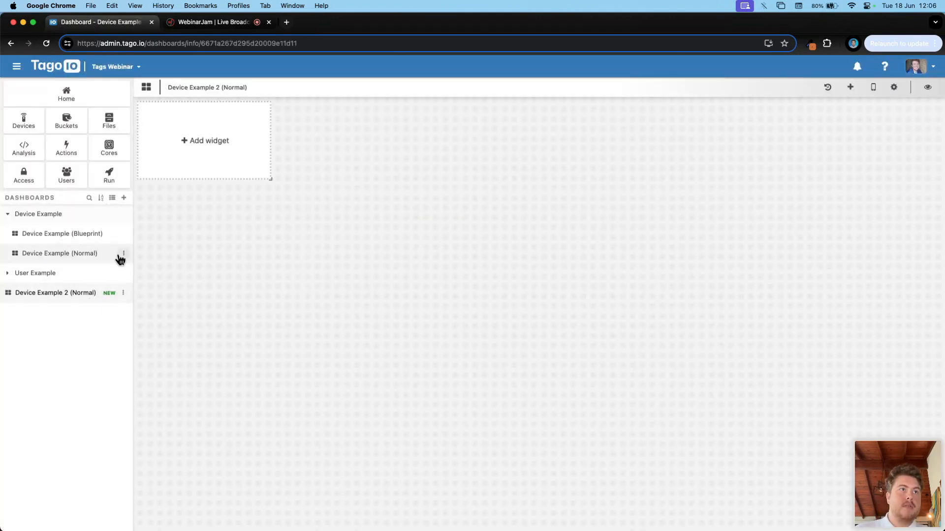
# Step: Duplicate the Temperature widget from Device Example (Normal) onto Device Example 2 (Normal)
pyautogui.click(123, 253)
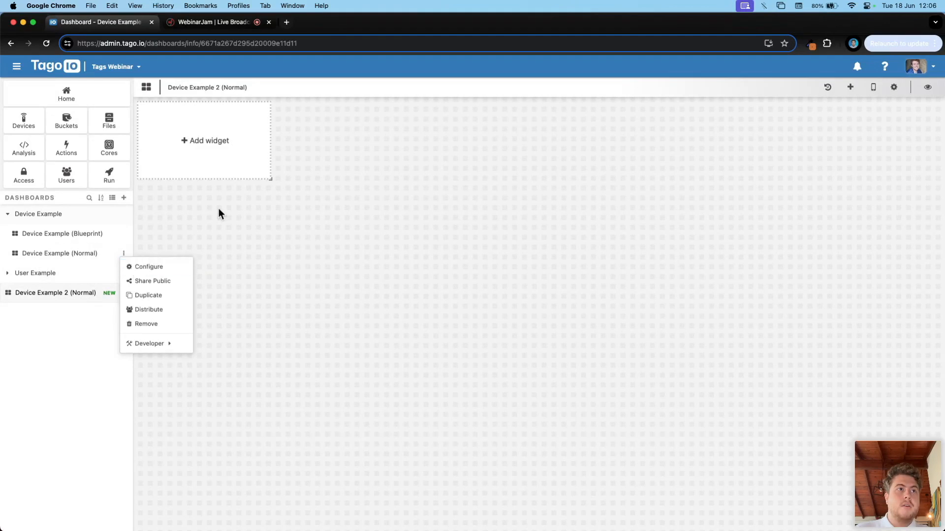
pyautogui.click(37, 257)
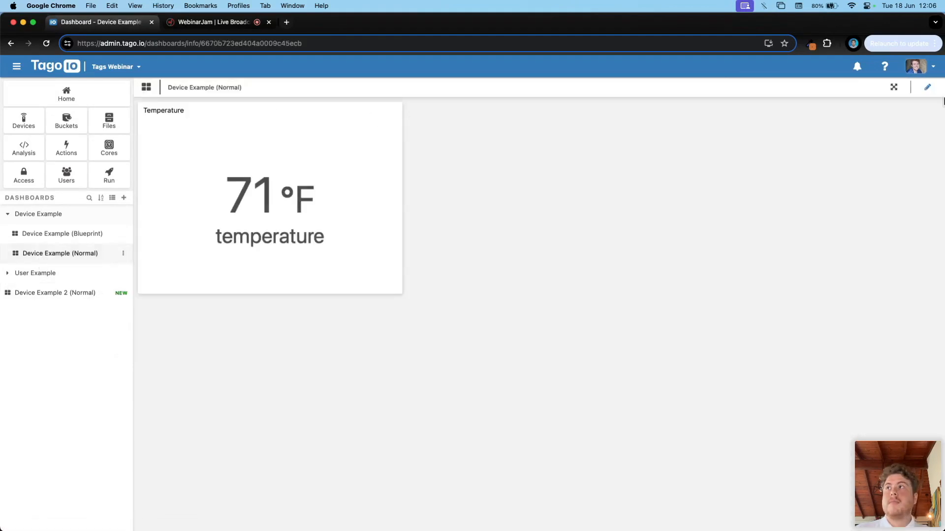
pyautogui.click(927, 88)
pyautogui.click(393, 110)
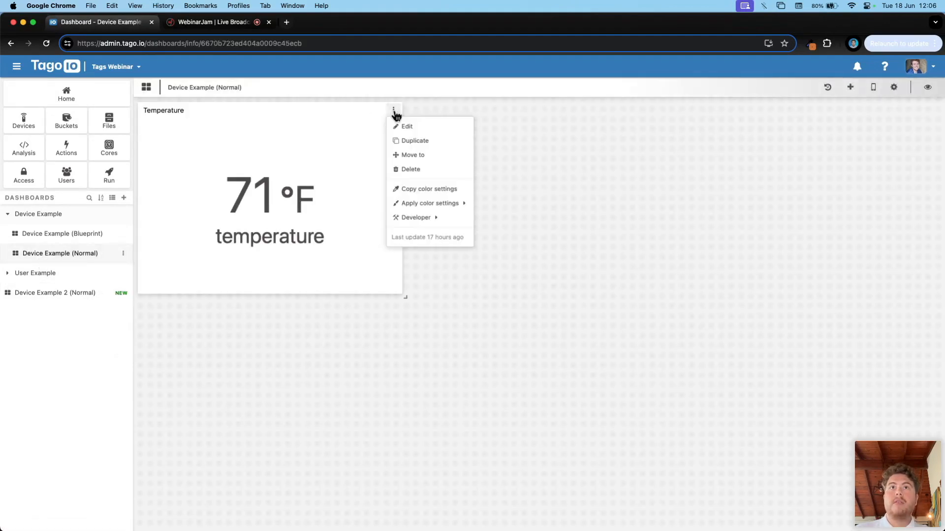
pyautogui.click(436, 141)
pyautogui.click(445, 297)
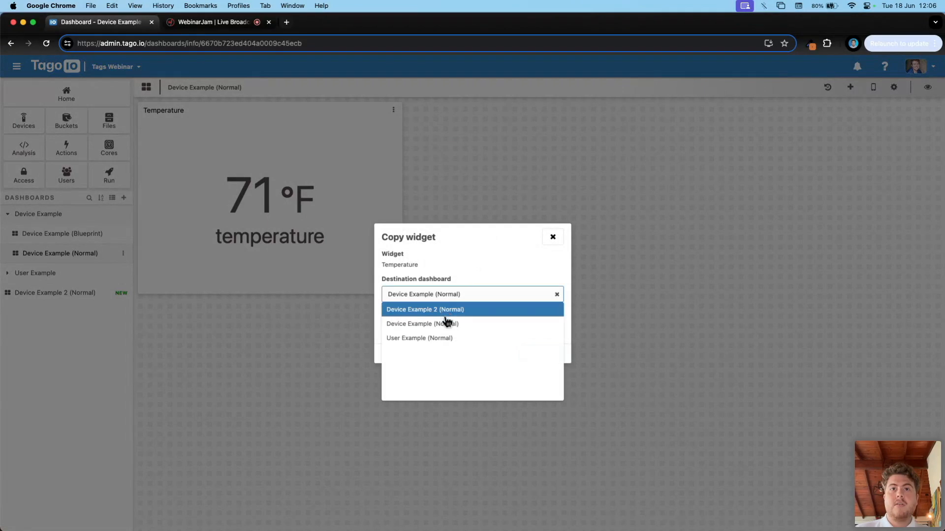
pyautogui.click(424, 315)
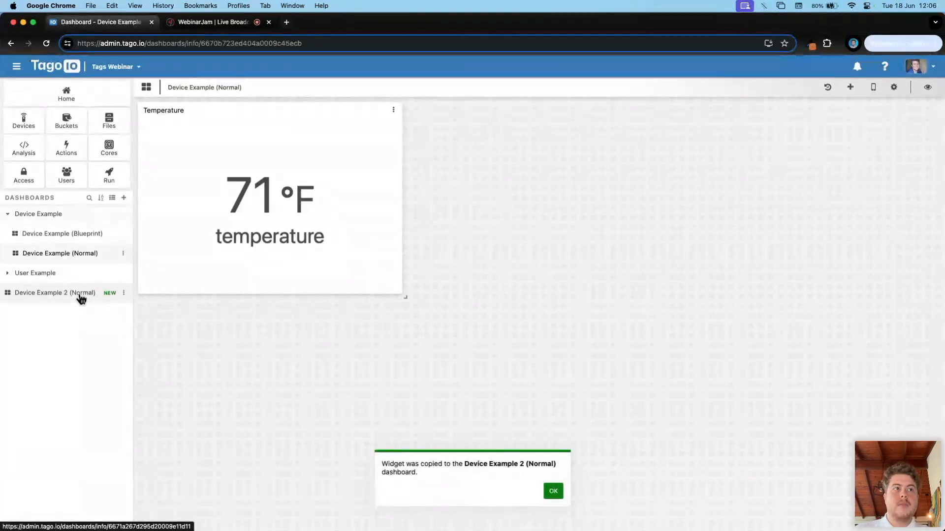
pyautogui.click(81, 294)
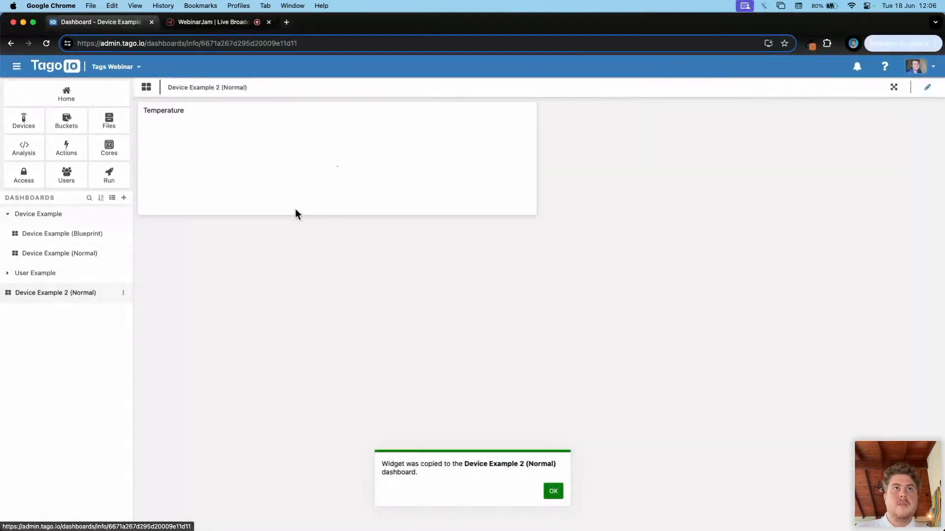
# Step: Resize the copied Temperature widget to a squarer box and check its source device
pyautogui.click(927, 87)
pyautogui.moveTo(537, 217); pyautogui.dragTo(406, 315)
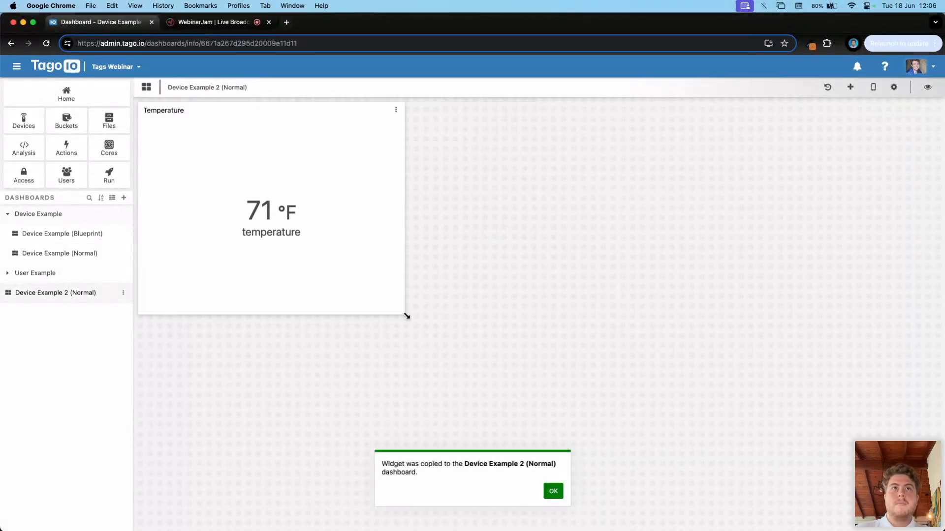
pyautogui.click(395, 112)
pyautogui.click(410, 126)
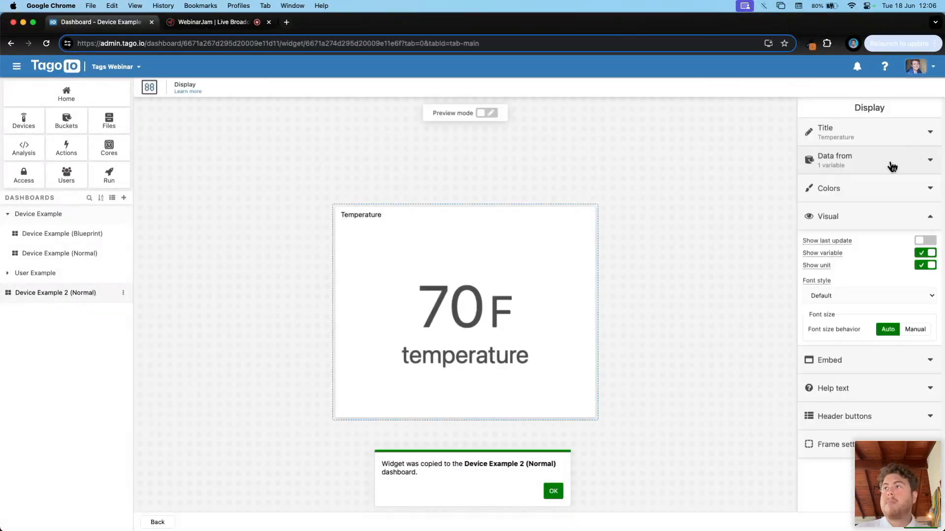
pyautogui.click(892, 167)
pyautogui.click(889, 203)
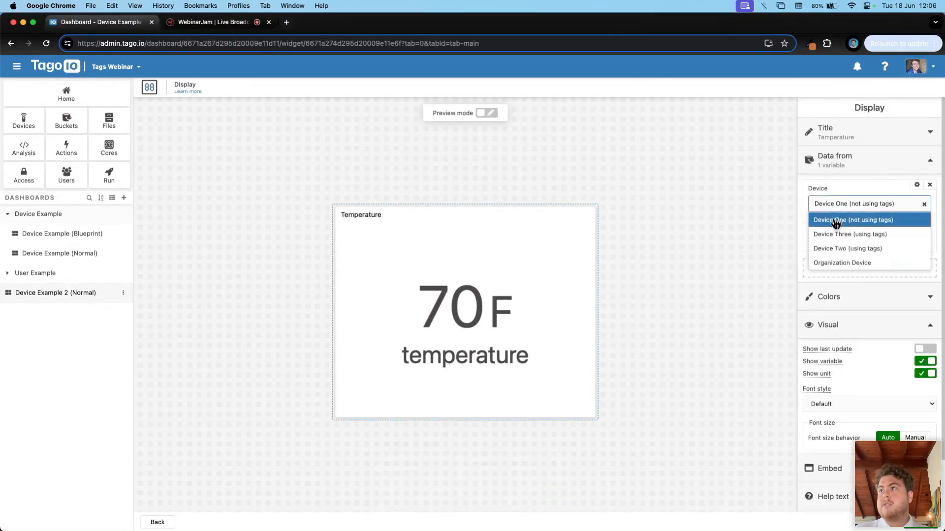
pyautogui.click(748, 214)
pyautogui.click(11, 43)
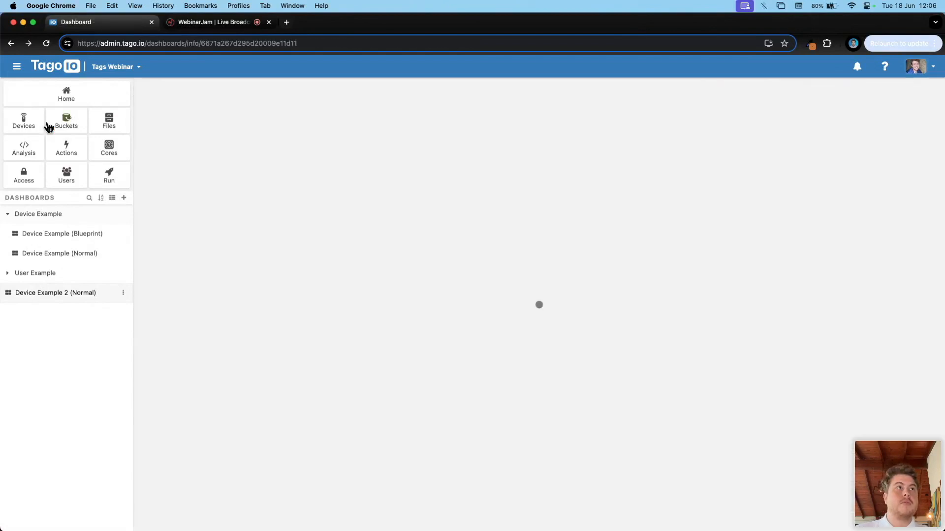
# Step: Add a Custom HTTPS device named Device Two (not using tags) with Mutable managed data storage
pyautogui.click(47, 125)
pyautogui.click(915, 88)
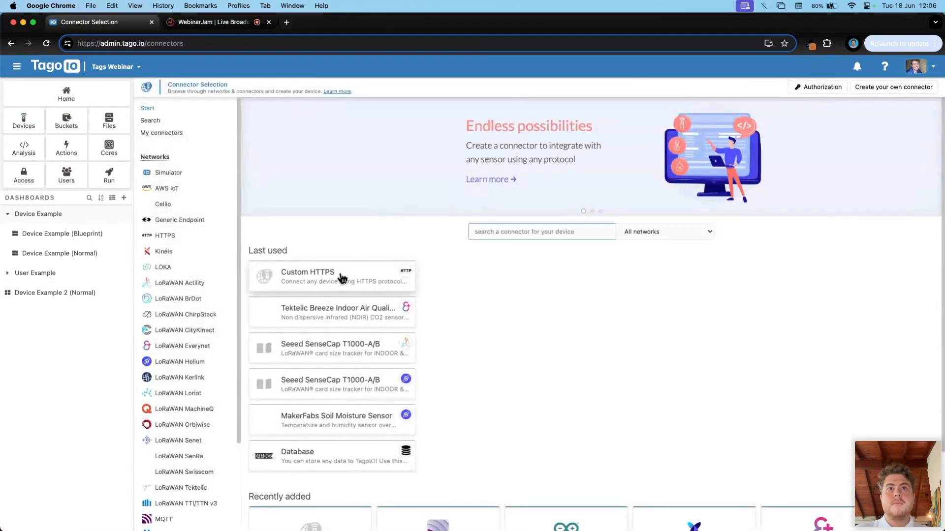
pyautogui.click(340, 276)
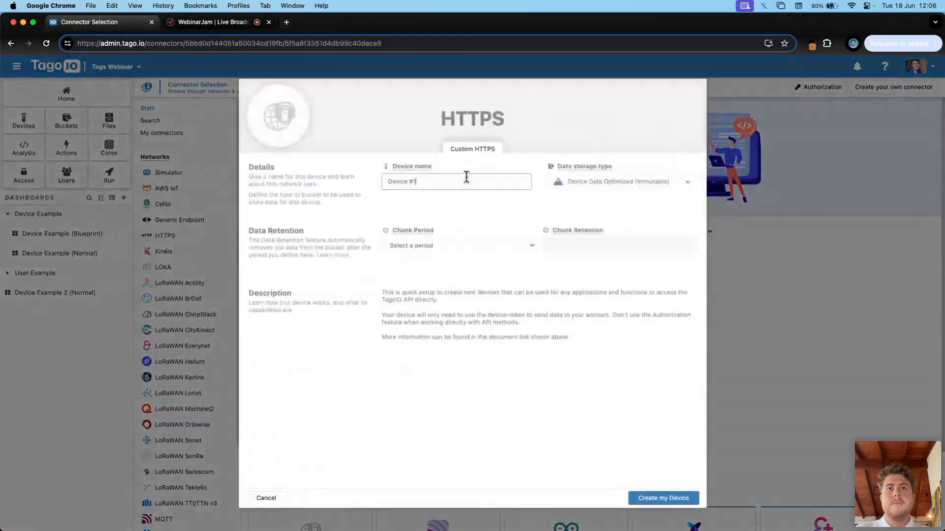
pyautogui.tripleClick(419, 181)
pyautogui.write('Devi')
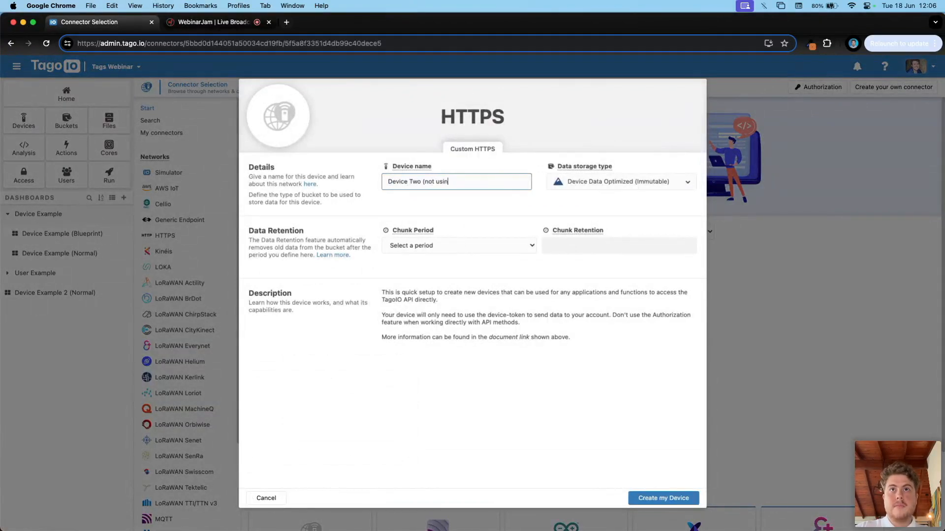
pyautogui.click(621, 182)
pyautogui.click(630, 235)
pyautogui.click(662, 498)
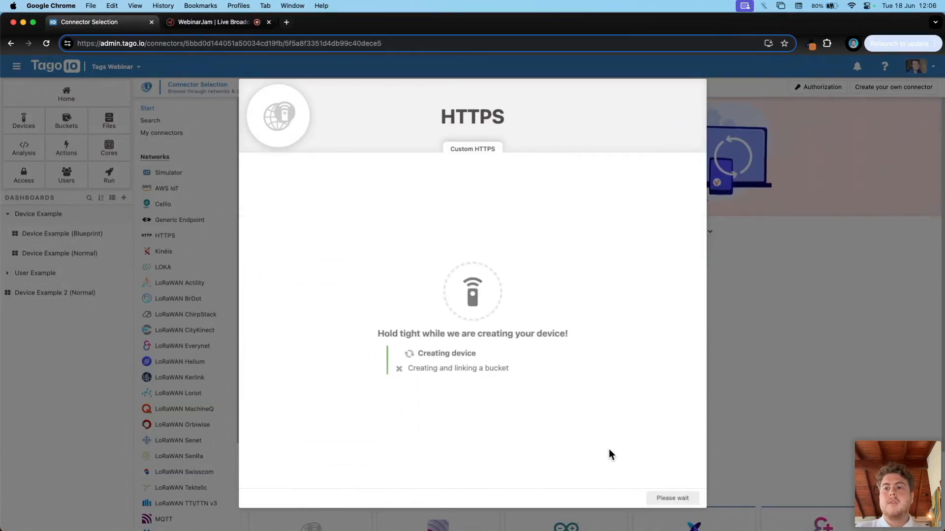
# Step: Send a temperature payload of 71 to Device Two through the emulator
pyautogui.click(670, 498)
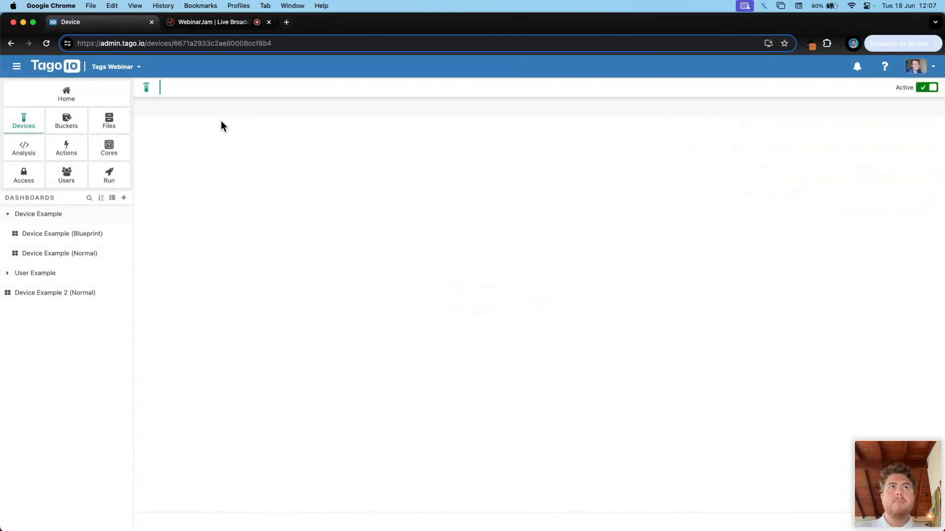
pyautogui.click(253, 112)
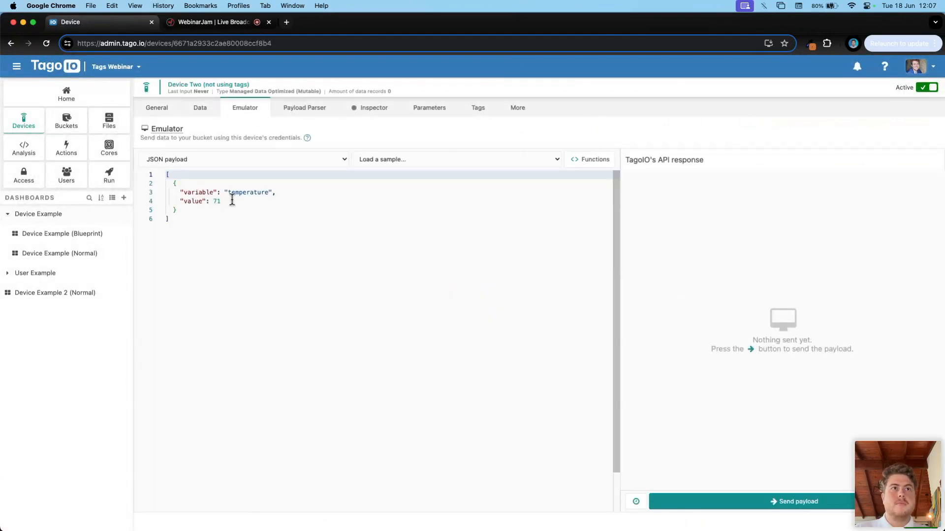
pyautogui.click(232, 200)
pyautogui.click(812, 502)
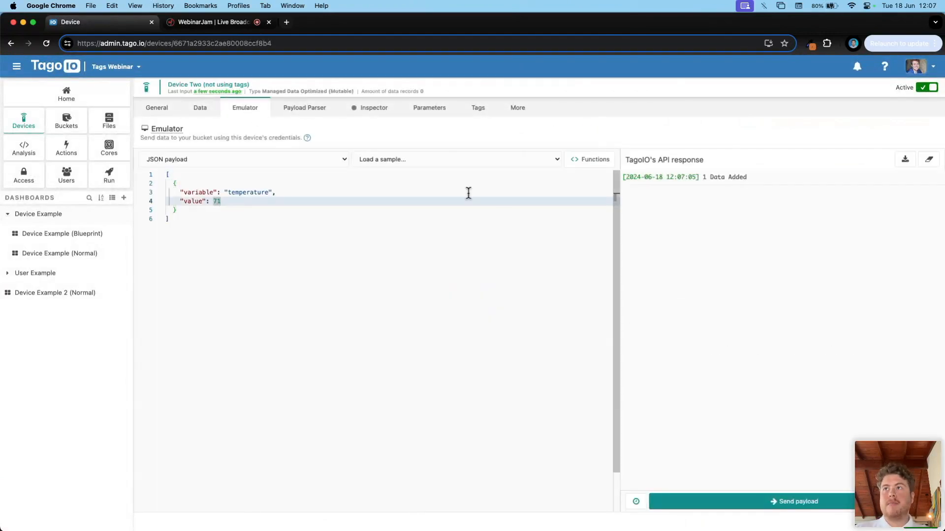
pyautogui.click(36, 293)
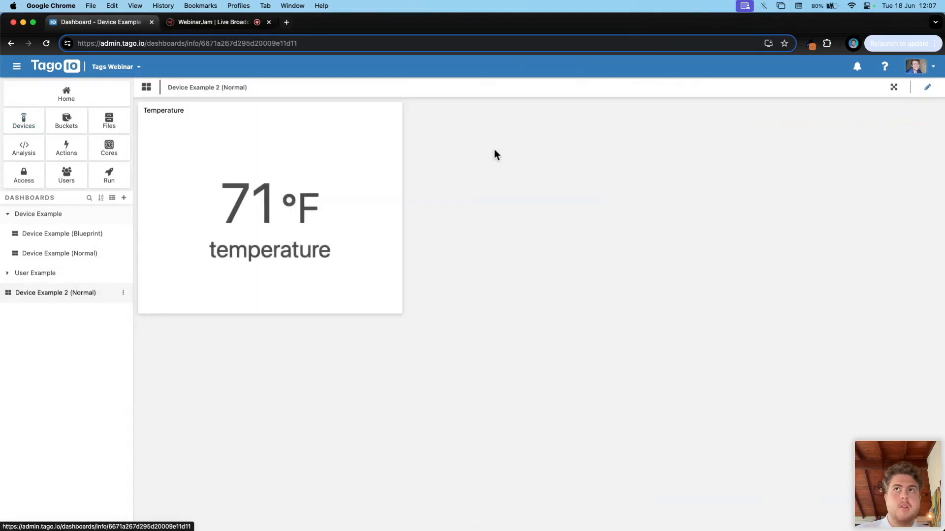
# Step: Point the Device Example 2 Temperature widget at Device Two's temperature variable
pyautogui.click(927, 87)
pyautogui.click(393, 110)
pyautogui.click(404, 127)
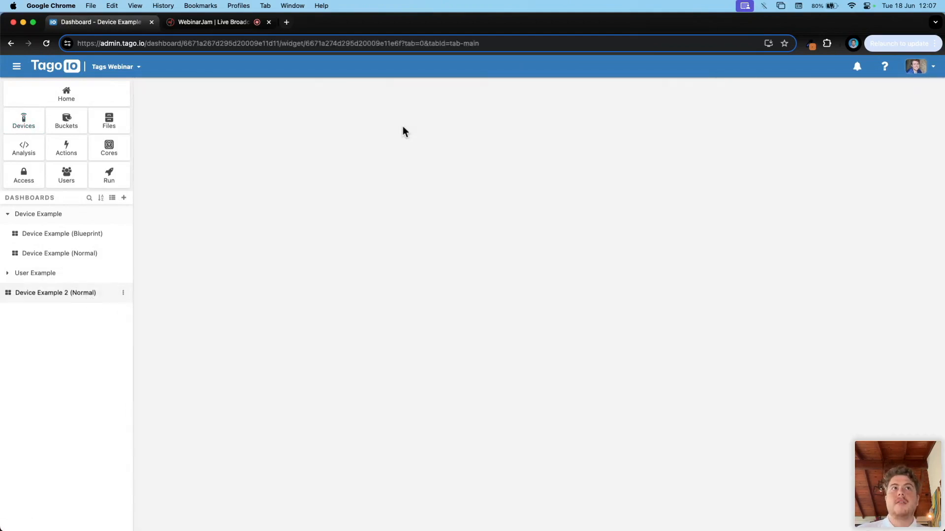
pyautogui.click(870, 162)
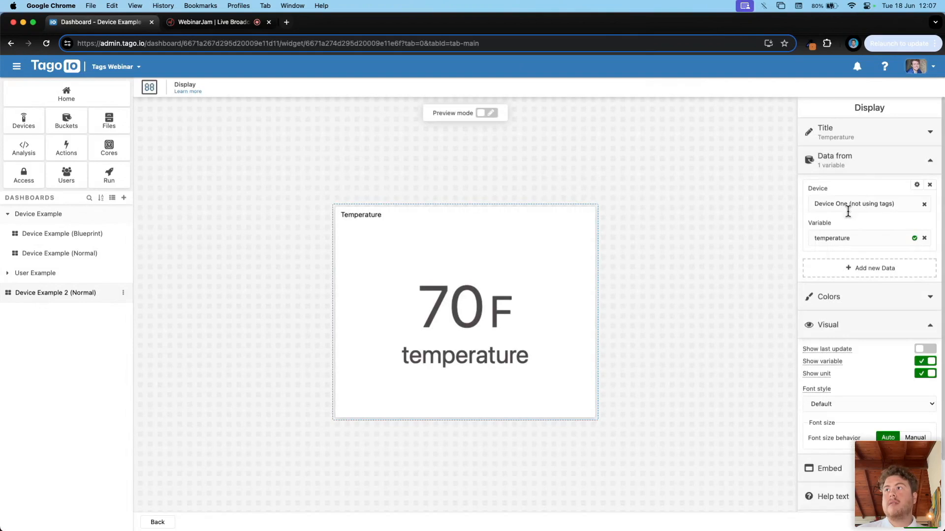
pyautogui.click(849, 206)
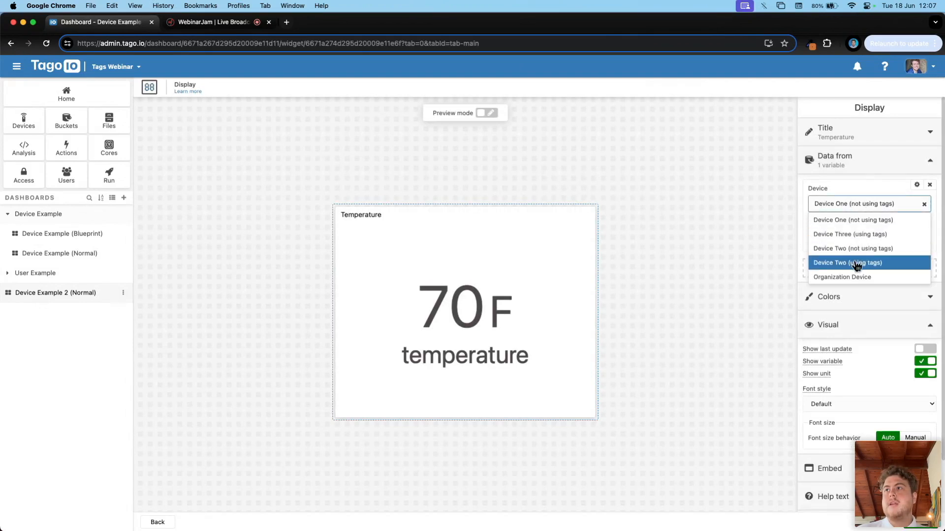
pyautogui.click(854, 249)
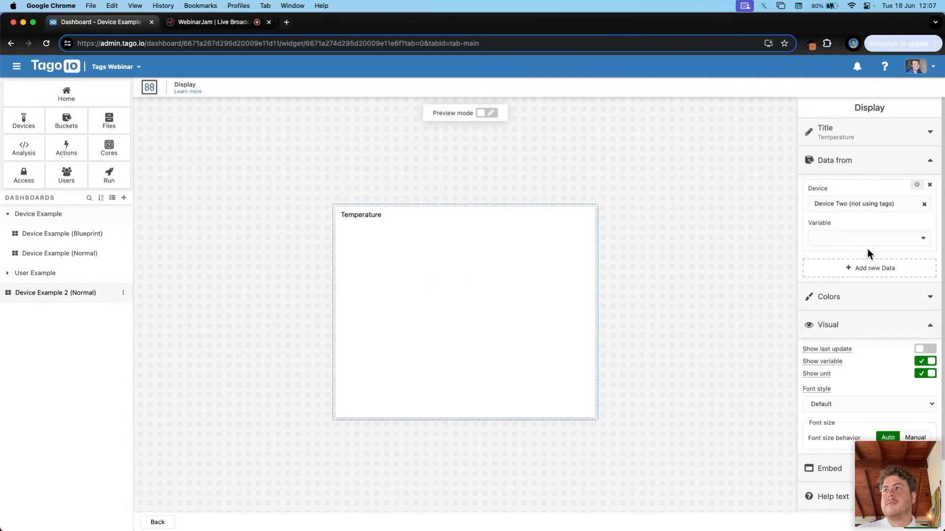
pyautogui.click(865, 238)
pyautogui.click(858, 261)
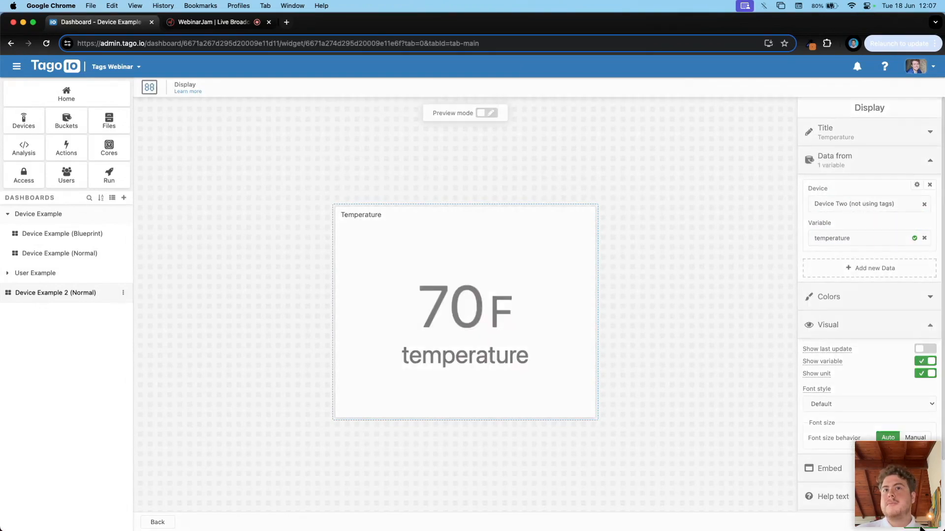
# Step: Compare the two normal dashboards, then open Device Example (Blueprint)
pyautogui.click(110, 299)
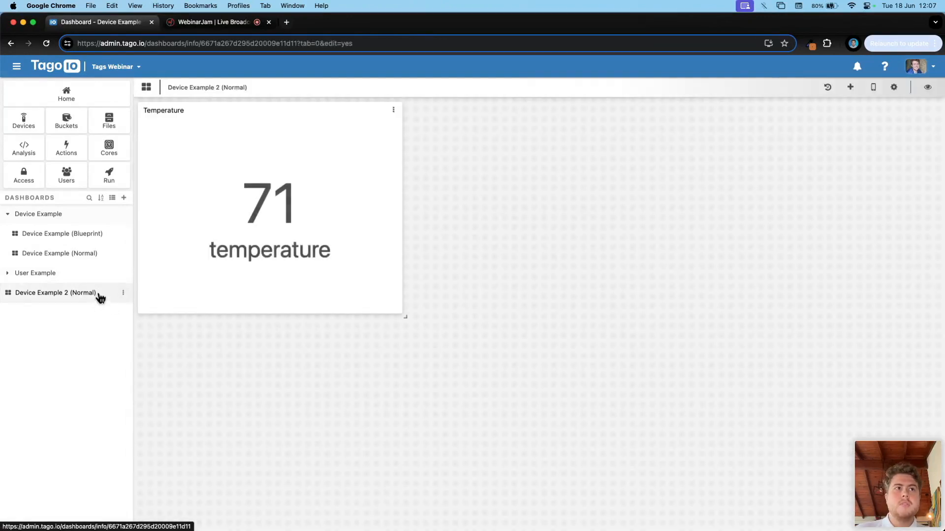
pyautogui.click(94, 254)
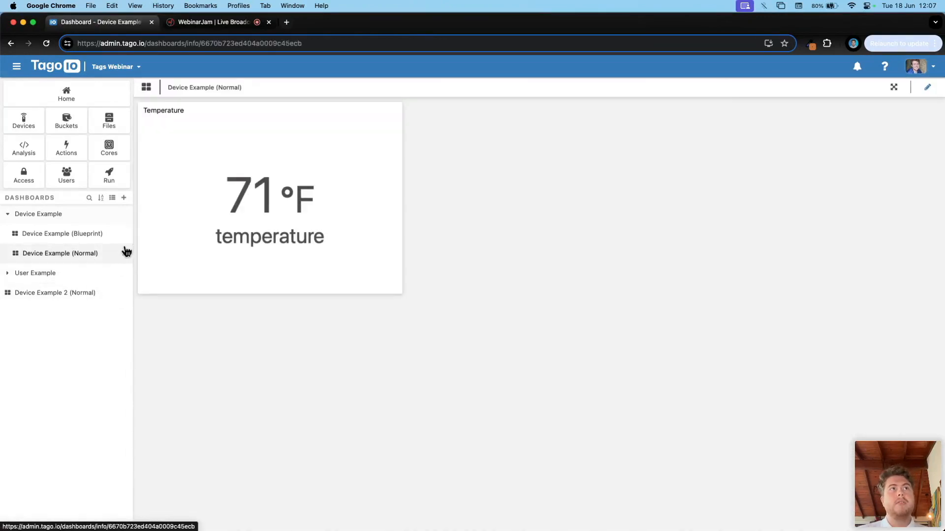
pyautogui.click(92, 297)
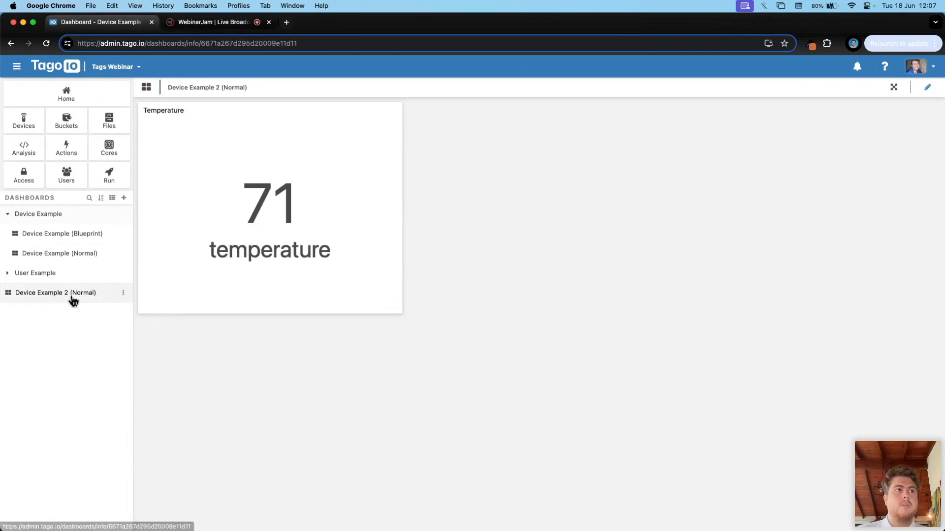
pyautogui.click(94, 258)
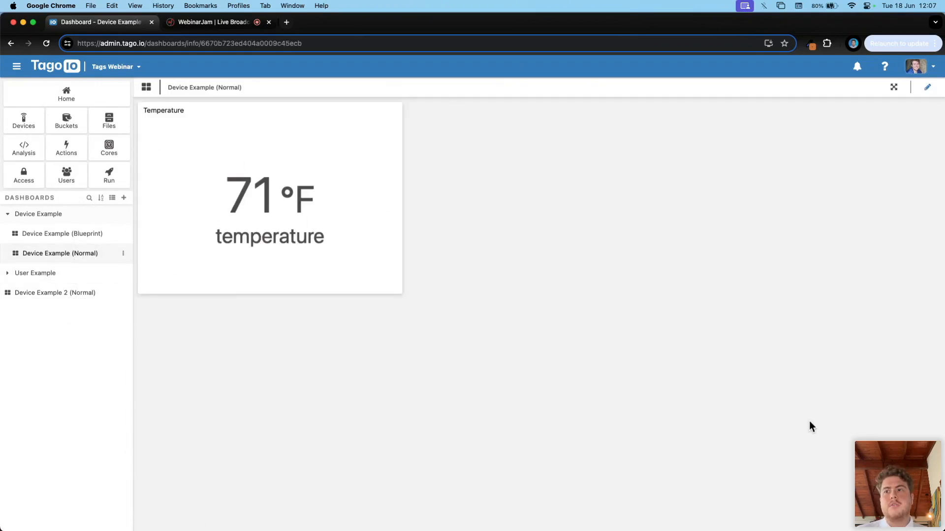
pyautogui.click(57, 293)
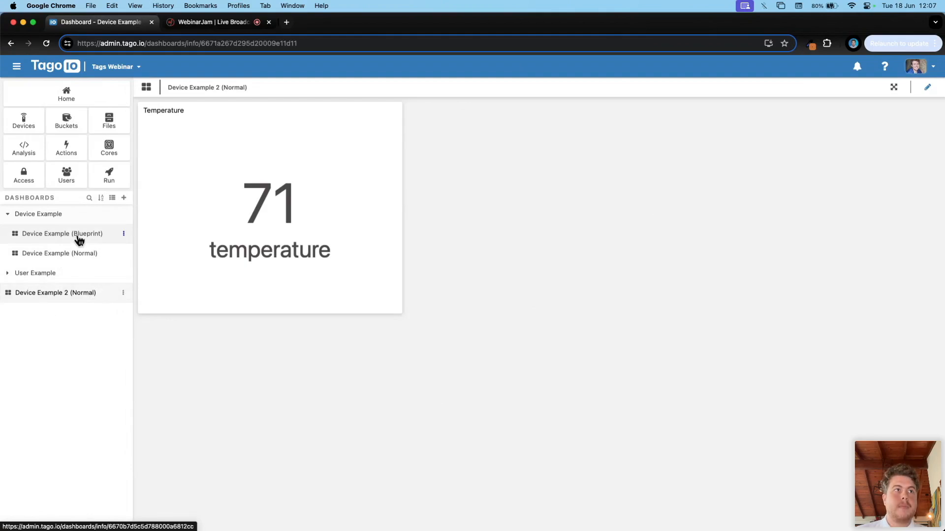
pyautogui.click(78, 240)
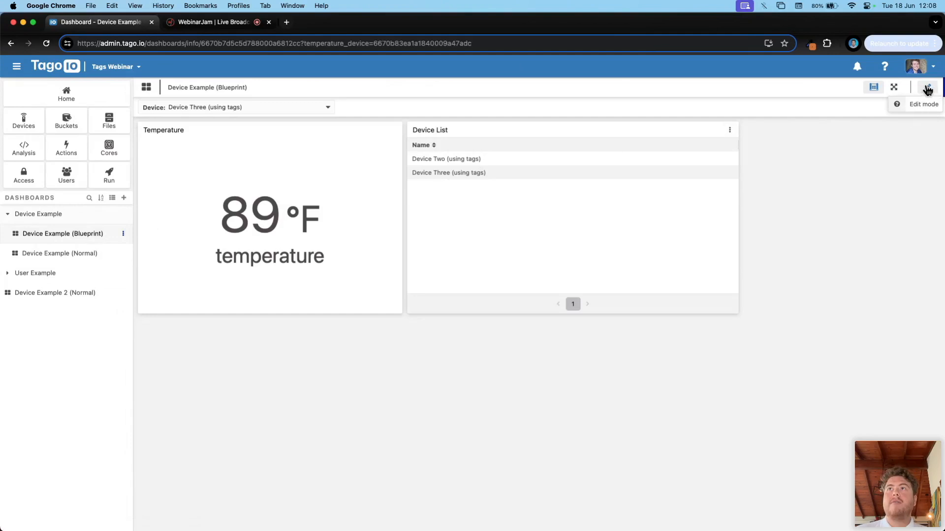
pyautogui.click(274, 104)
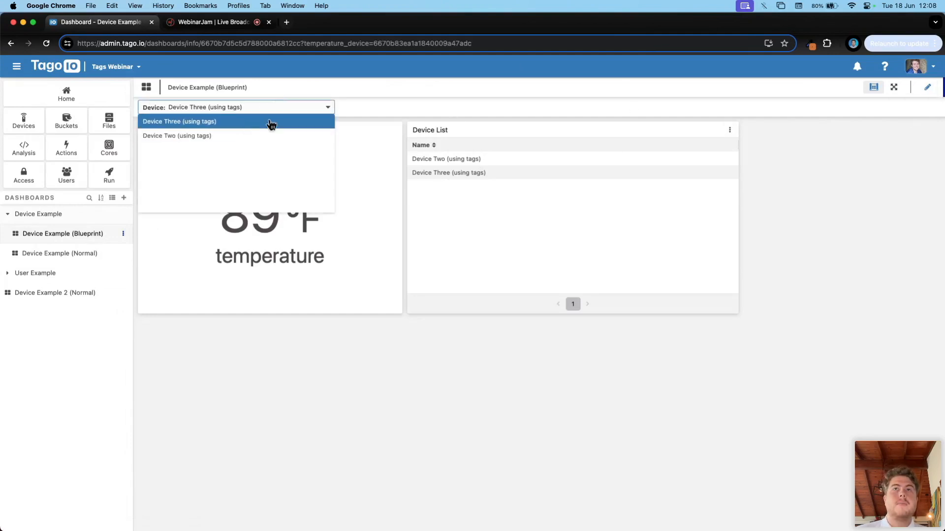
pyautogui.click(835, 97)
pyautogui.click(928, 89)
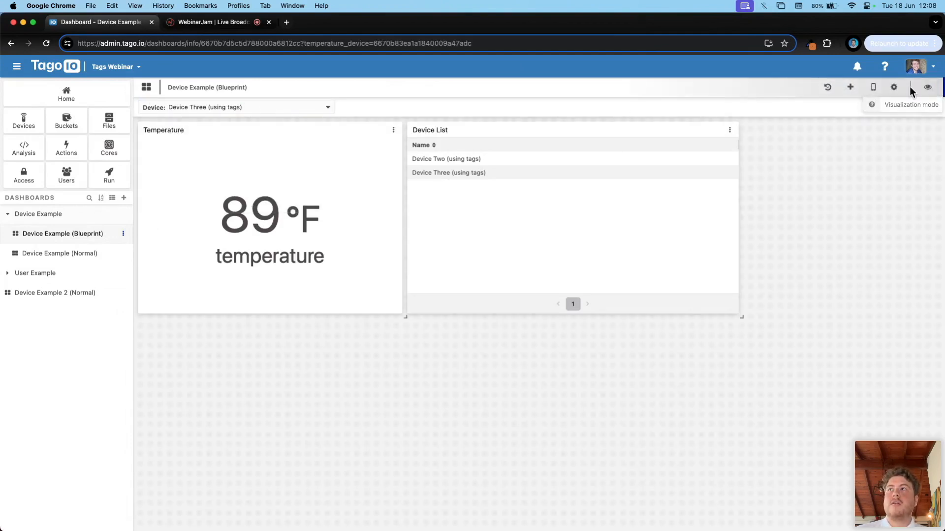
pyautogui.click(892, 88)
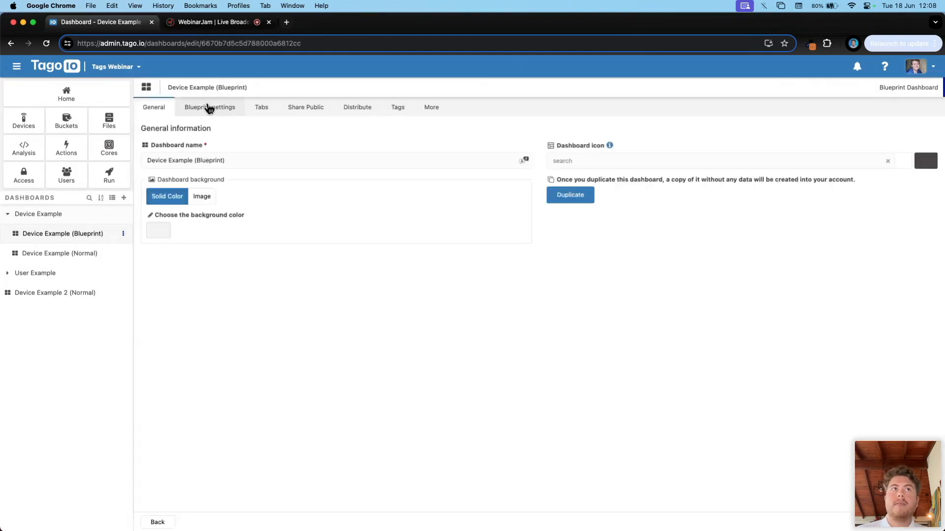
pyautogui.click(234, 113)
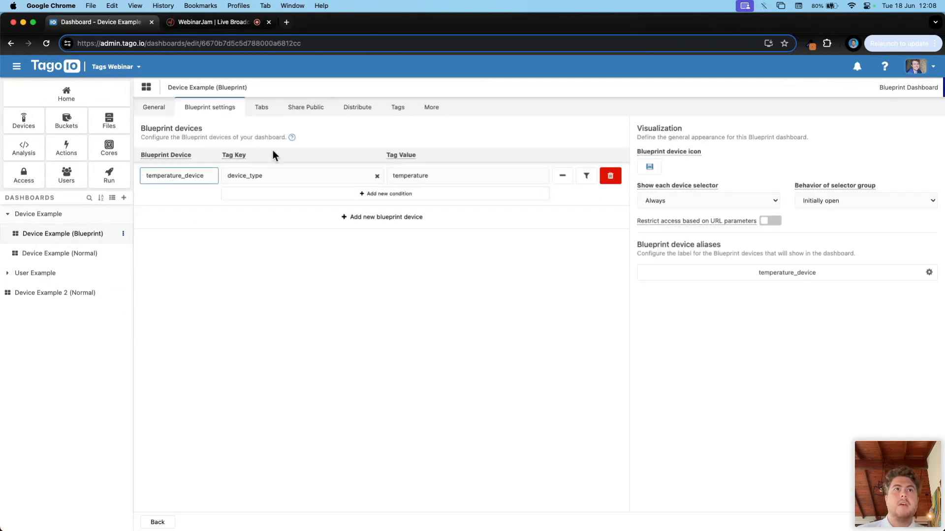
pyautogui.moveTo(215, 177); pyautogui.dragTo(127, 180)
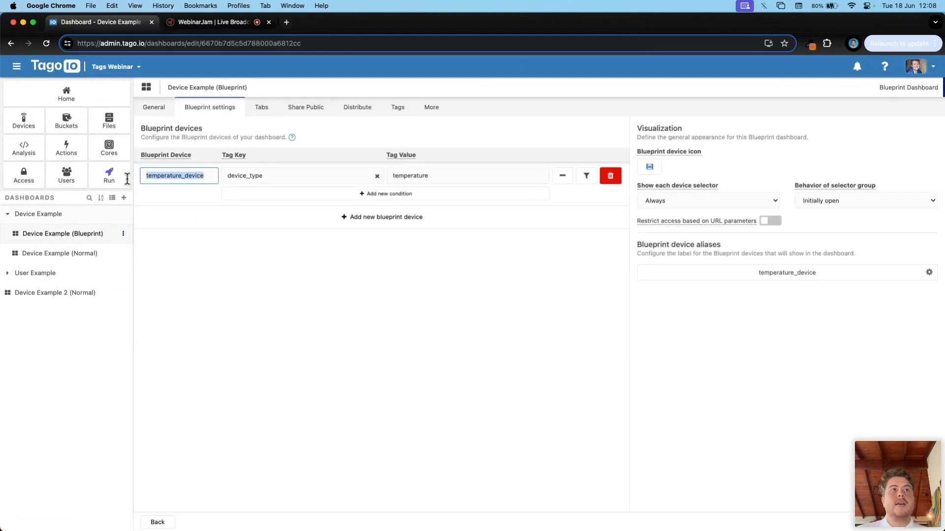
pyautogui.click(163, 194)
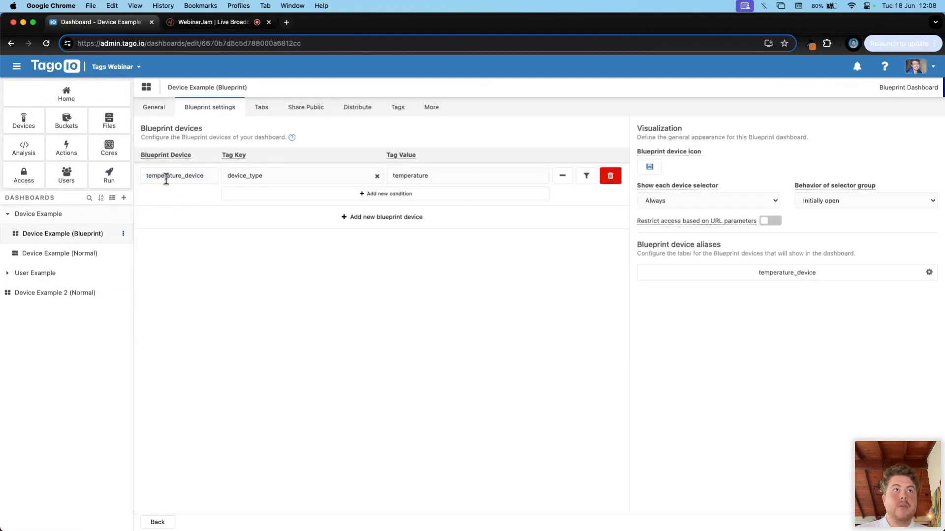
pyautogui.click(243, 176)
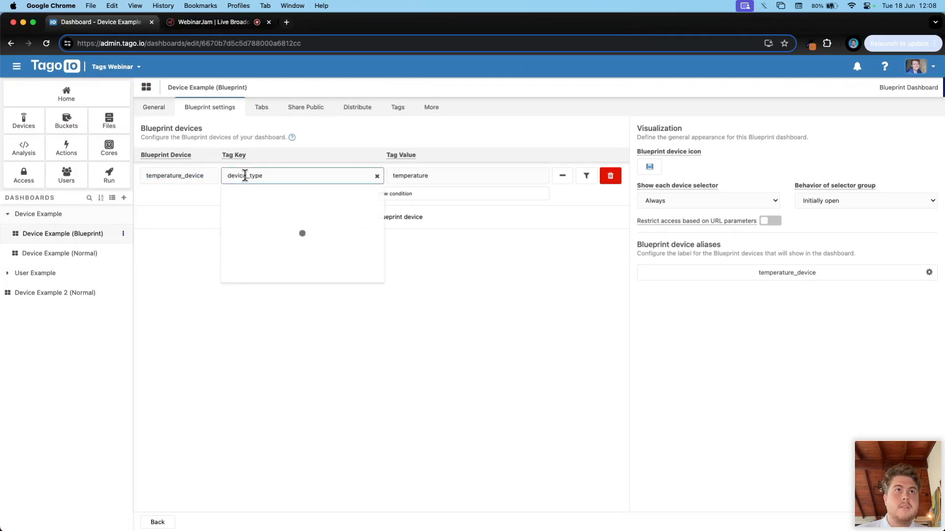
pyautogui.click(201, 193)
pyautogui.doubleClick(158, 179)
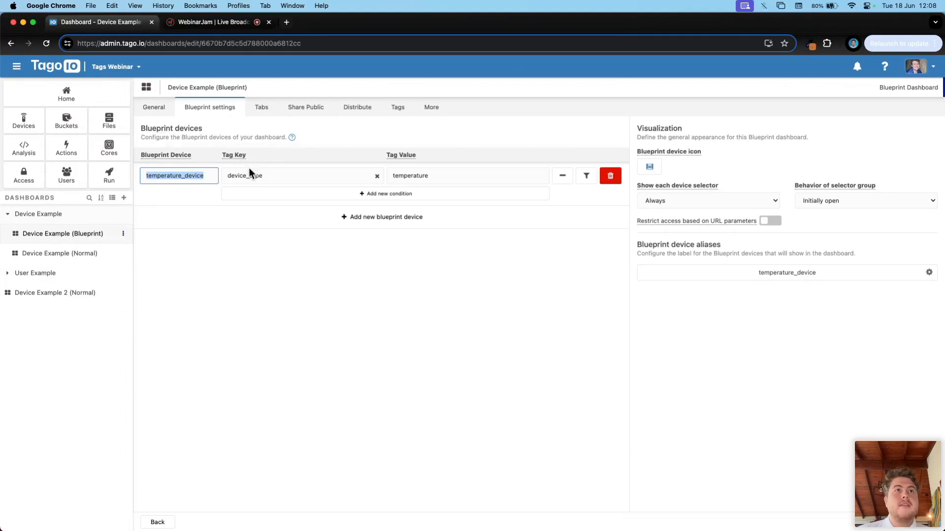
pyautogui.click(261, 179)
pyautogui.moveTo(441, 176); pyautogui.dragTo(382, 176)
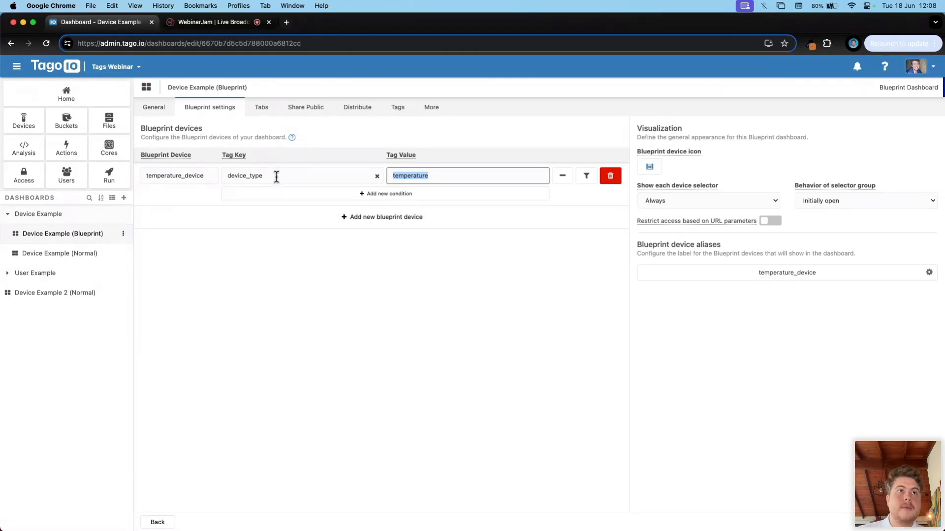
pyautogui.moveTo(270, 178); pyautogui.dragTo(222, 177)
pyautogui.moveTo(442, 179); pyautogui.dragTo(338, 173)
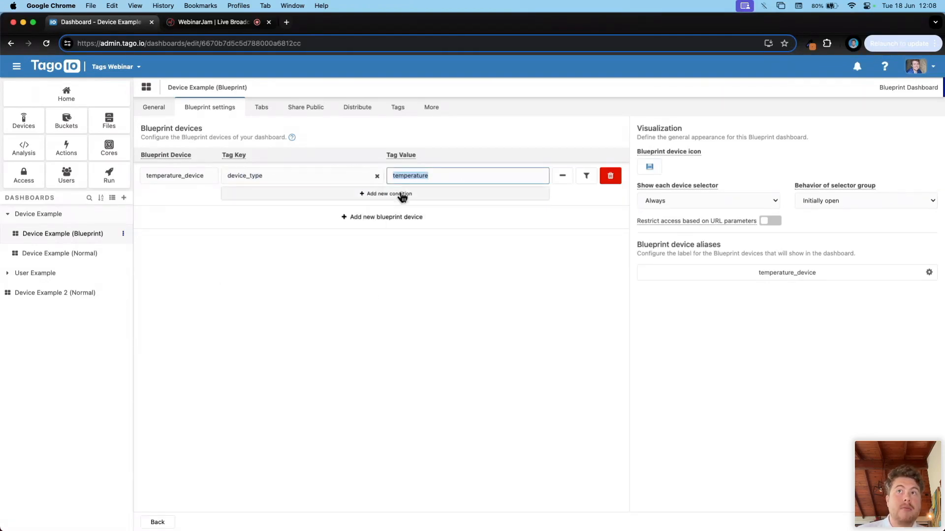
pyautogui.click(929, 274)
pyautogui.doubleClick(369, 266)
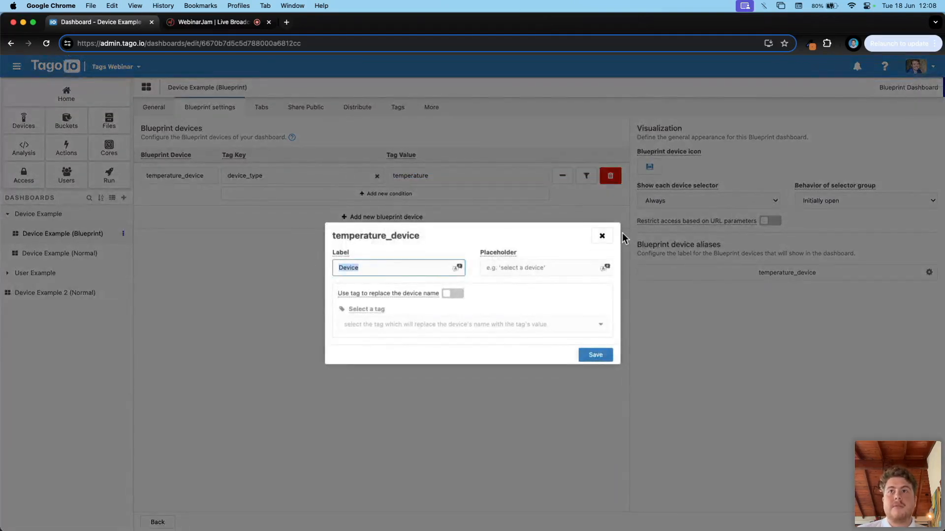
pyautogui.click(604, 237)
pyautogui.press('super+[')
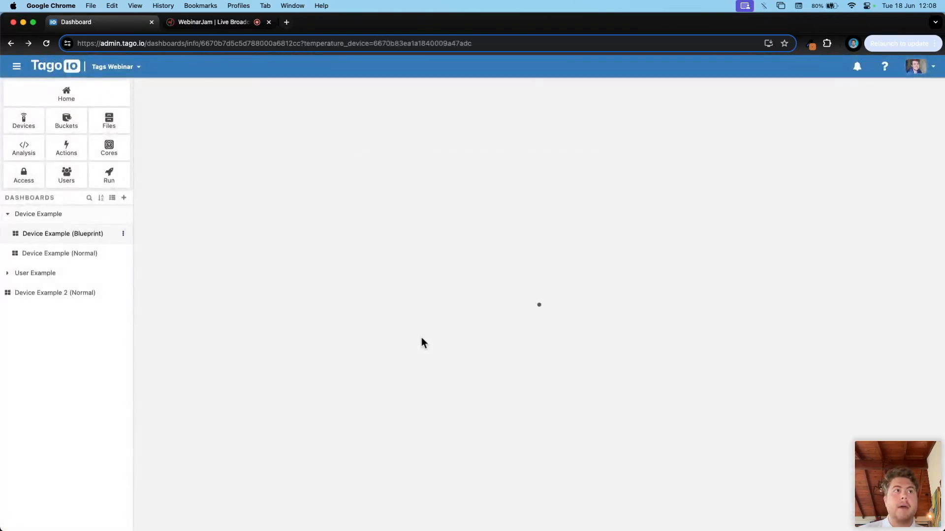
# Step: Check the blueprint's device selector choices, then open the full device list in a new tab
pyautogui.click(165, 108)
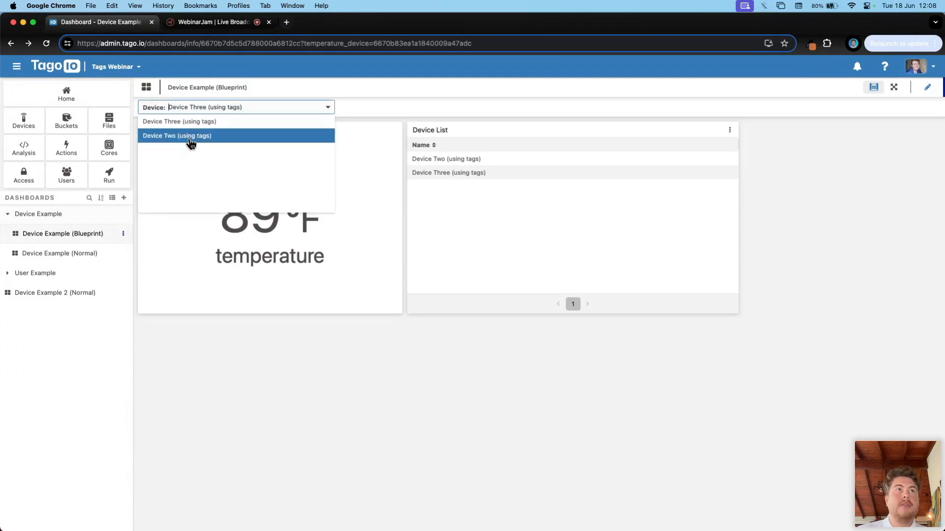
pyautogui.keyDown('super'); pyautogui.click(23, 120); pyautogui.keyUp('super')
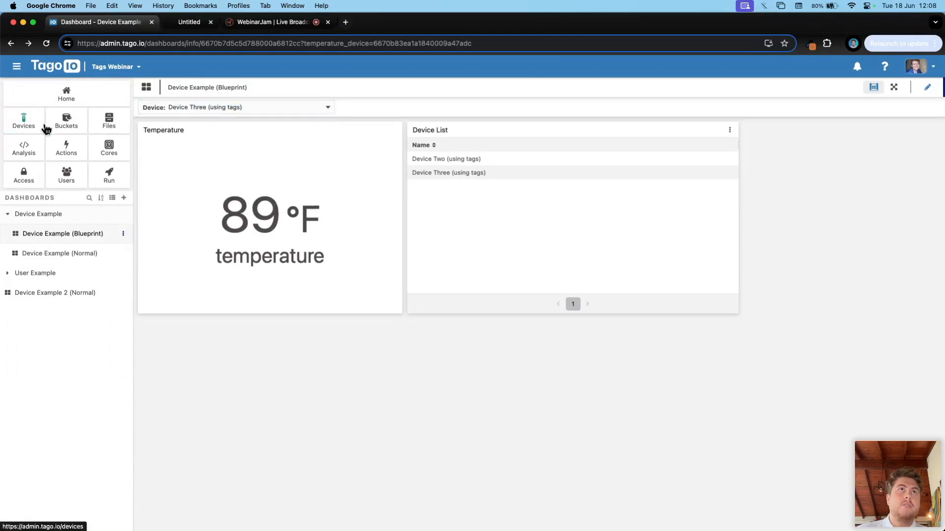
pyautogui.click(211, 29)
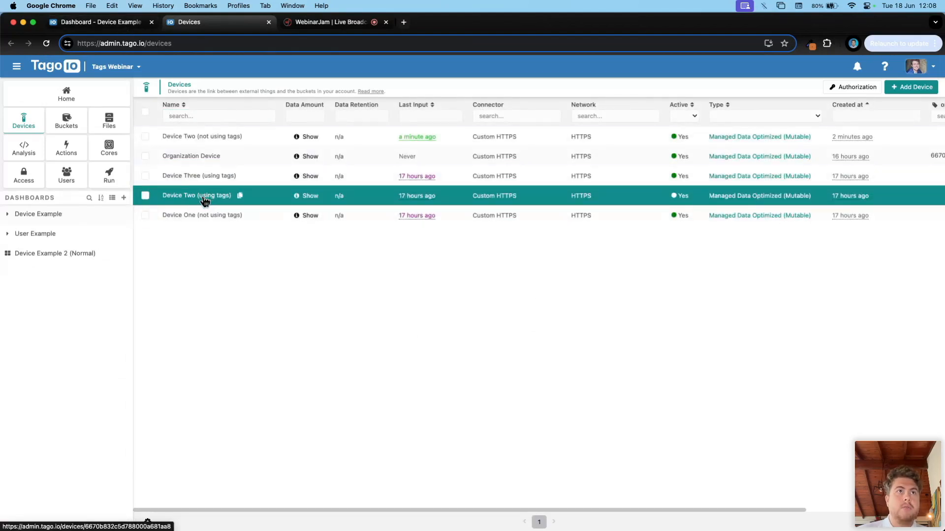
# Step: Open Device Two and Device Three (using tags) in new tabs and review Device Two's tags
pyautogui.keyDown('super'); pyautogui.click(205, 196); pyautogui.keyUp('super')
pyautogui.keyDown('super'); pyautogui.click(213, 177); pyautogui.keyUp('super')
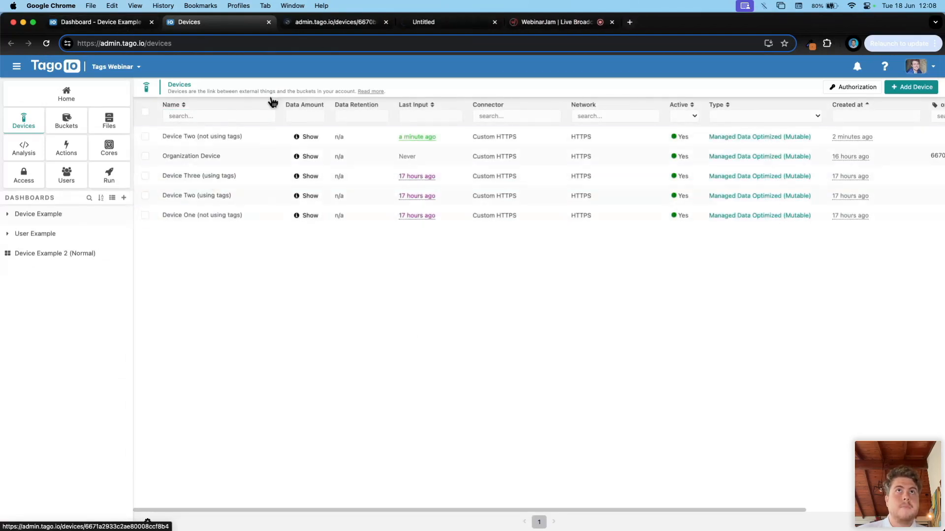
pyautogui.click(326, 22)
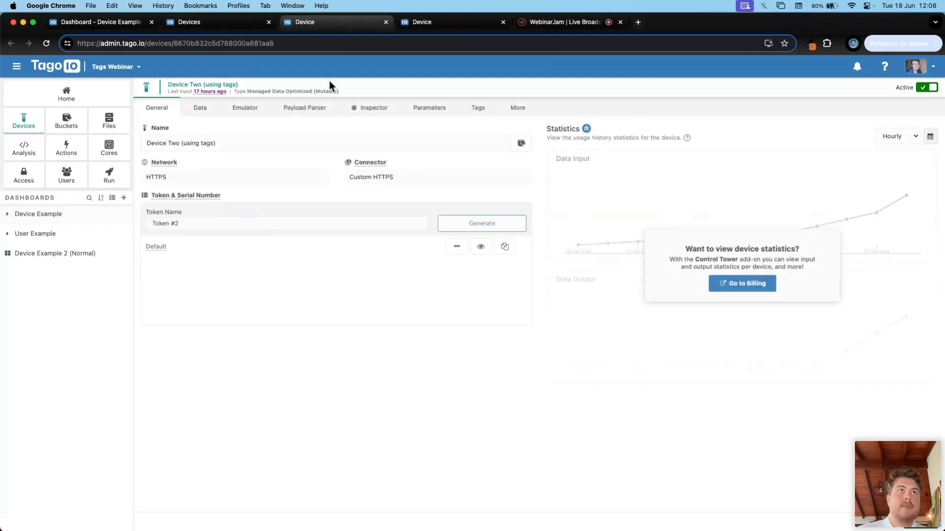
pyautogui.click(479, 109)
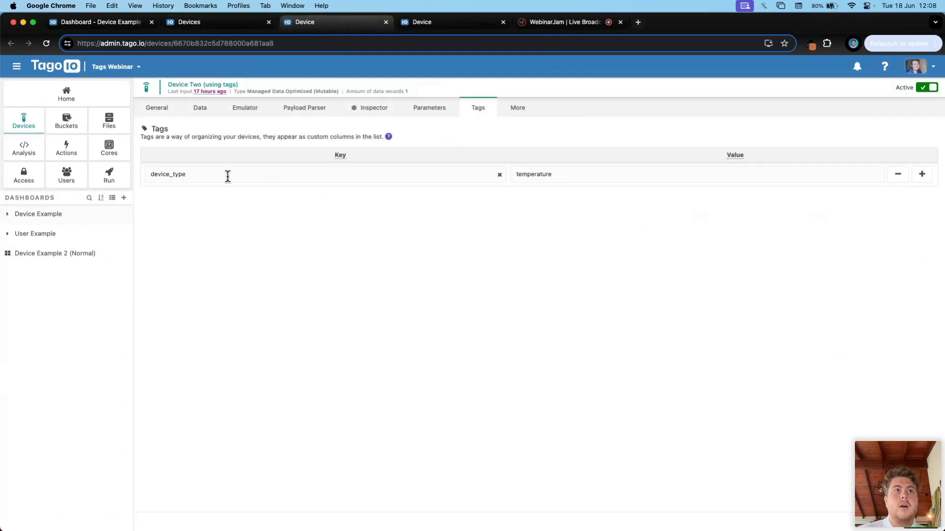
pyautogui.moveTo(227, 176); pyautogui.dragTo(147, 173)
pyautogui.click(551, 174)
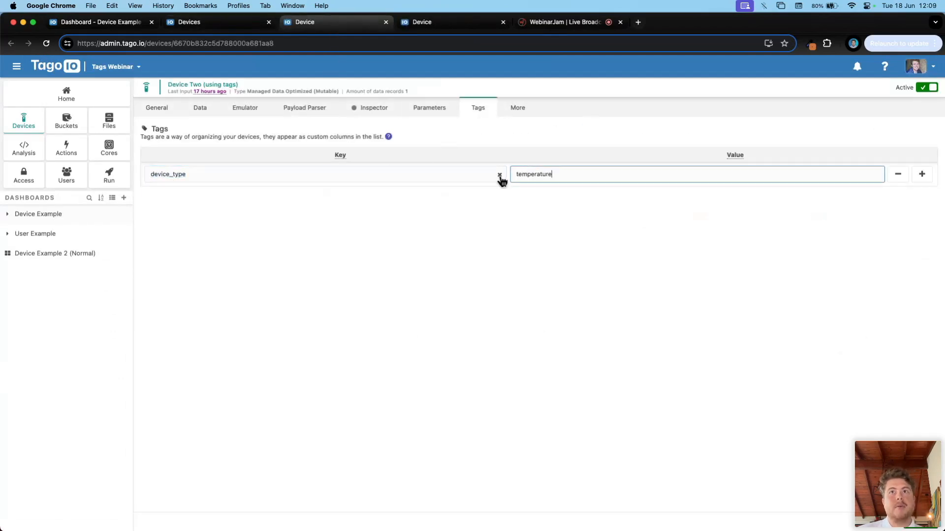
# Step: Check Device Three's device_type = temperature tag, close both device tabs, and return to the blueprint
pyautogui.click(454, 22)
pyautogui.click(480, 108)
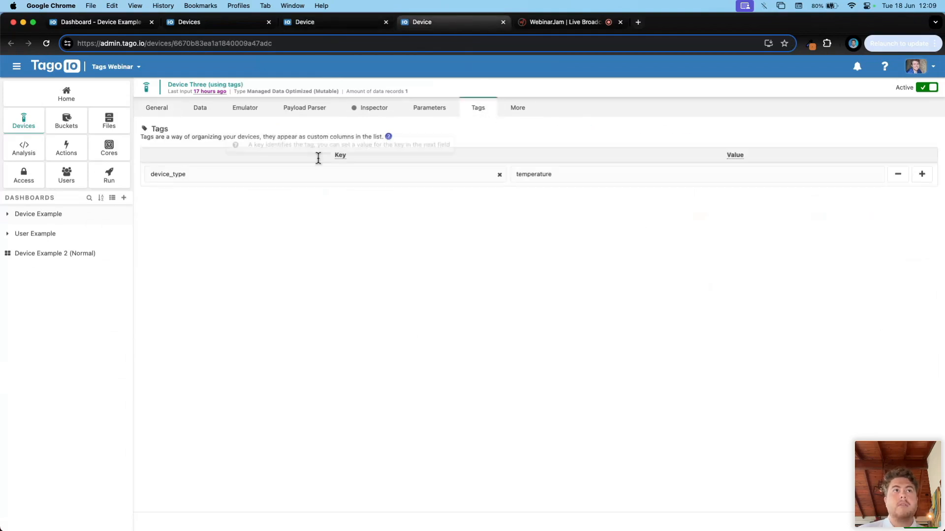
pyautogui.press('super+w')
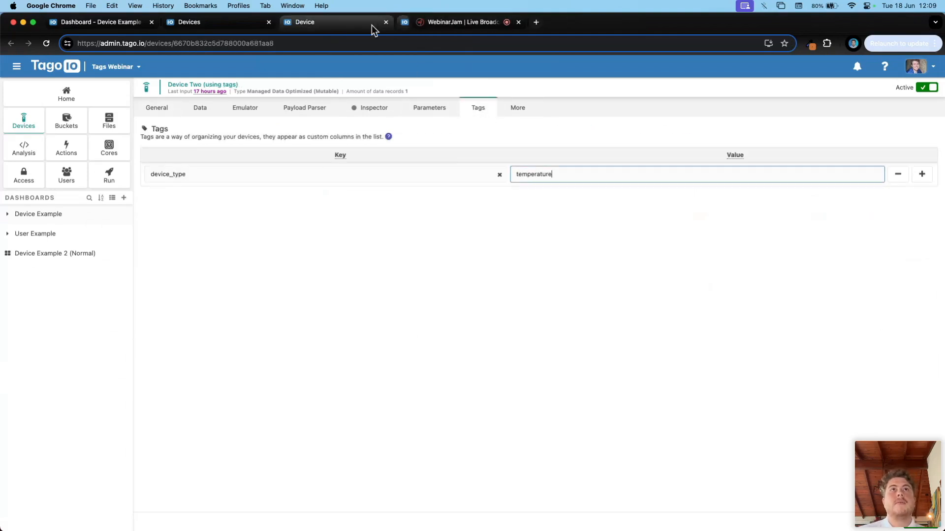
pyautogui.press('super+w')
pyautogui.click(89, 26)
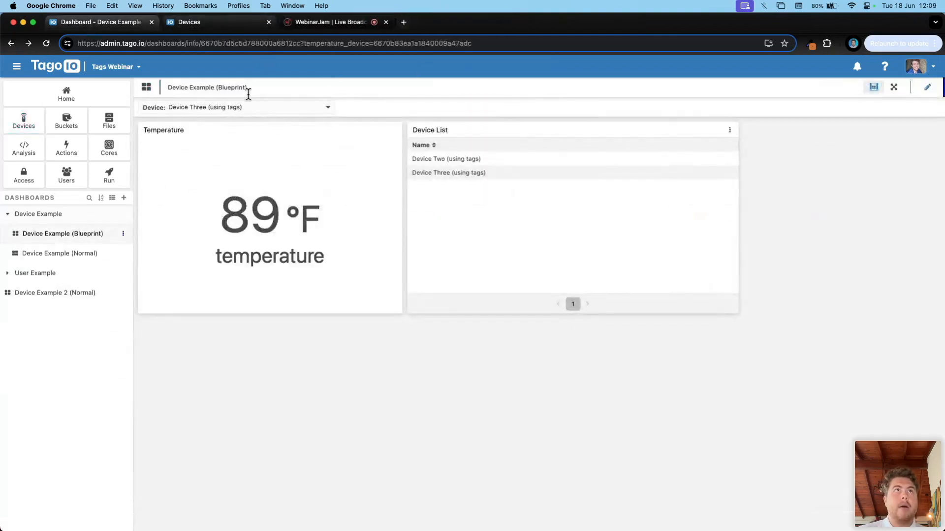
# Step: Switch the blueprint dashboard to Device Two (using tags), reading 68 °F, and enter edit mode
pyautogui.click(251, 107)
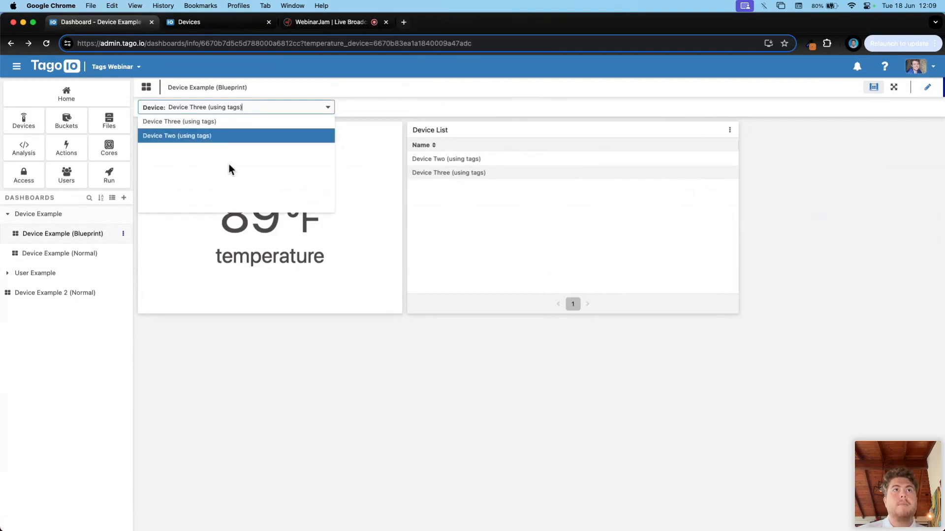
pyautogui.click(242, 217)
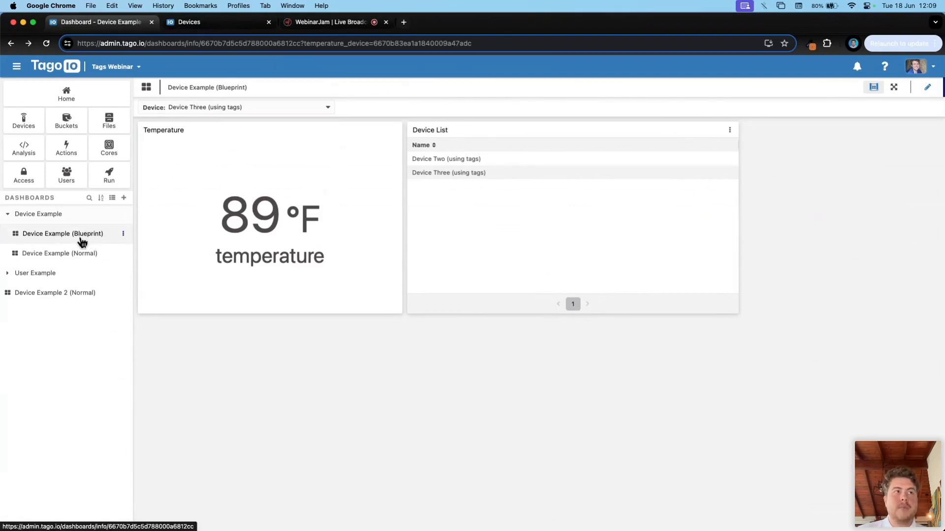
pyautogui.click(261, 107)
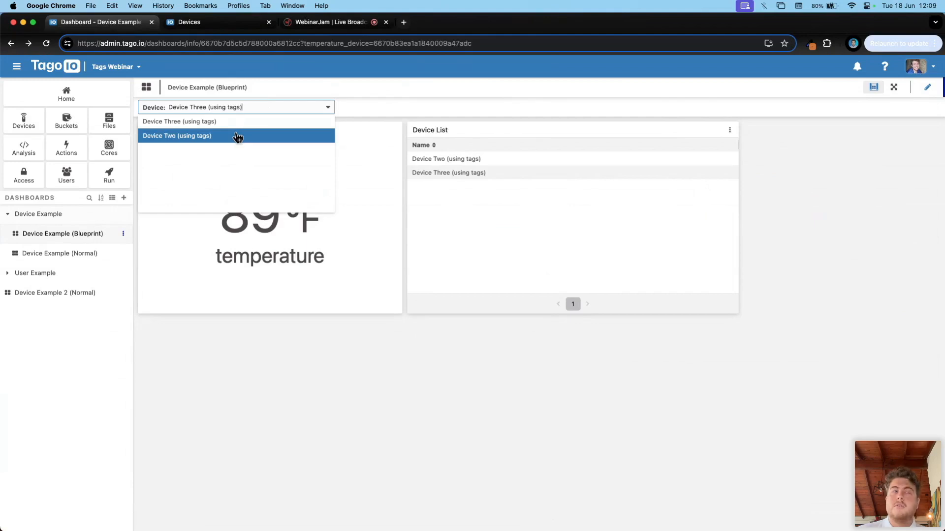
pyautogui.click(238, 136)
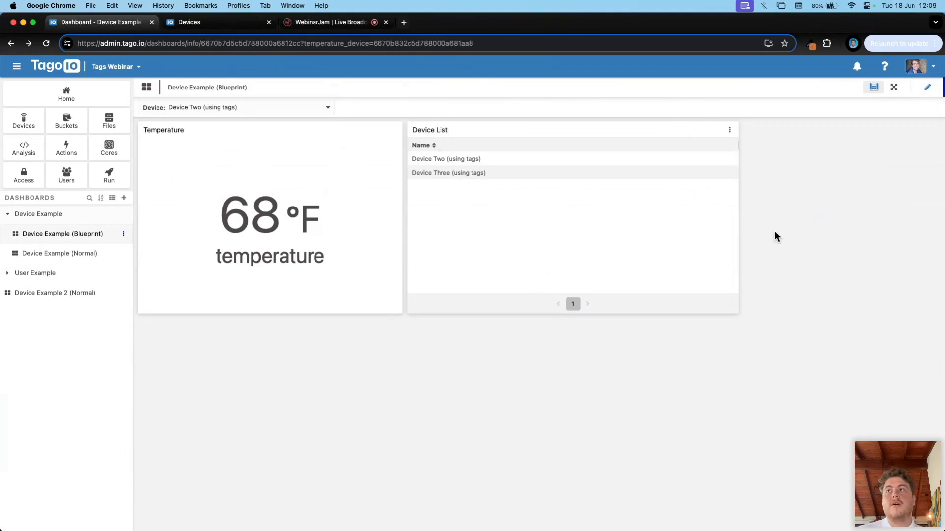
pyautogui.click(927, 87)
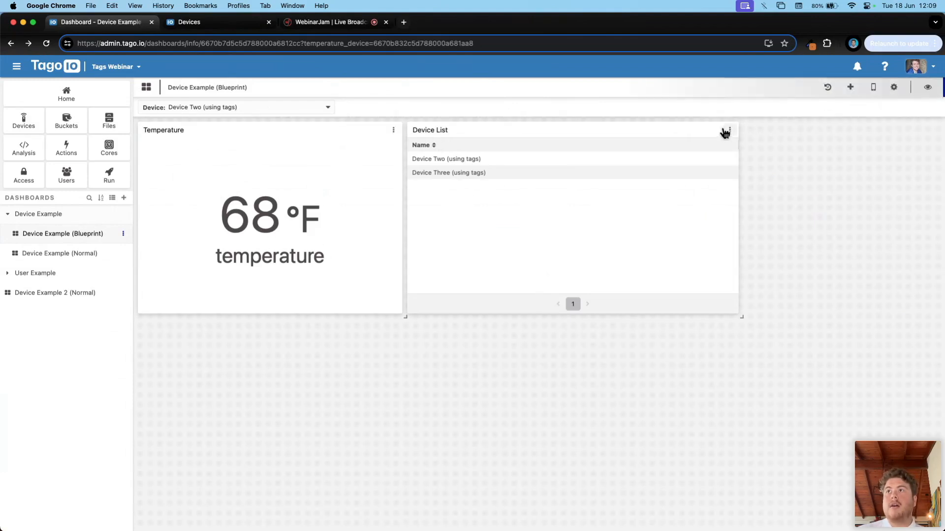
pyautogui.click(730, 130)
pyautogui.click(741, 148)
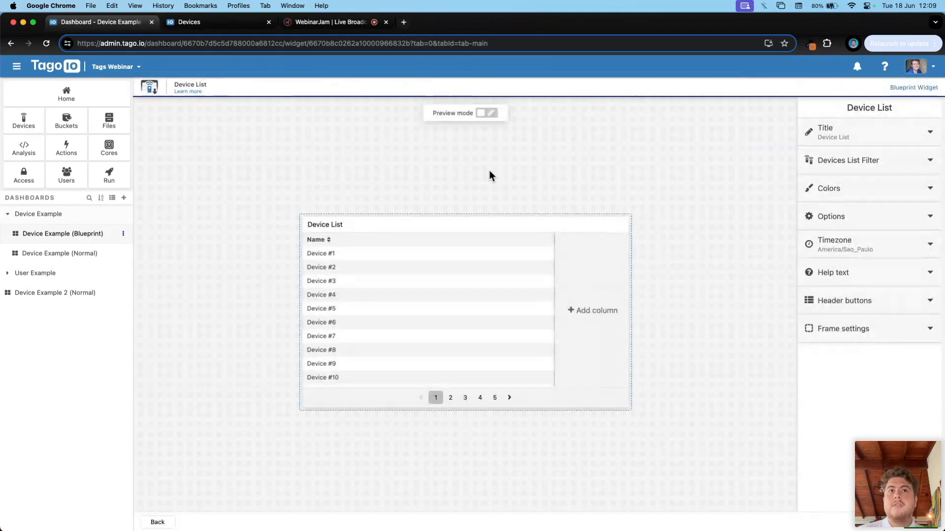
pyautogui.click(437, 320)
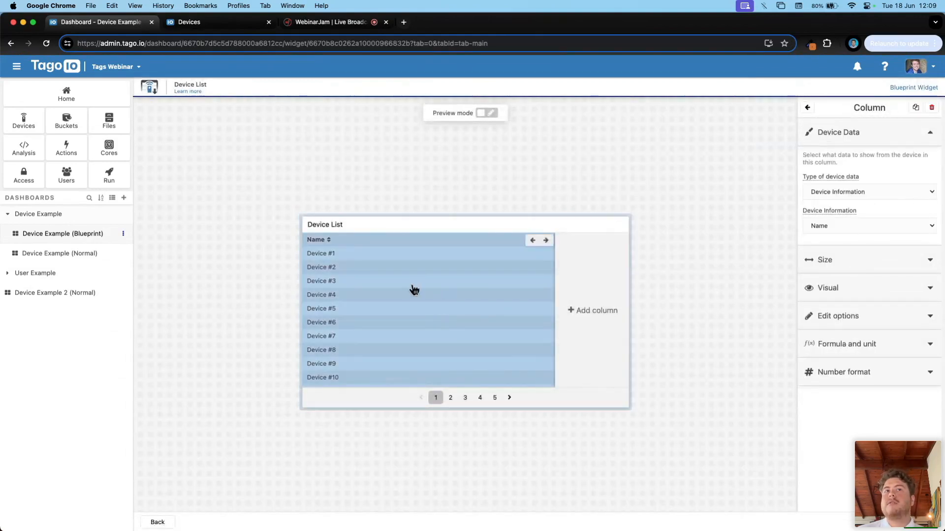
pyautogui.click(396, 230)
pyautogui.click(866, 161)
pyautogui.moveTo(825, 220)
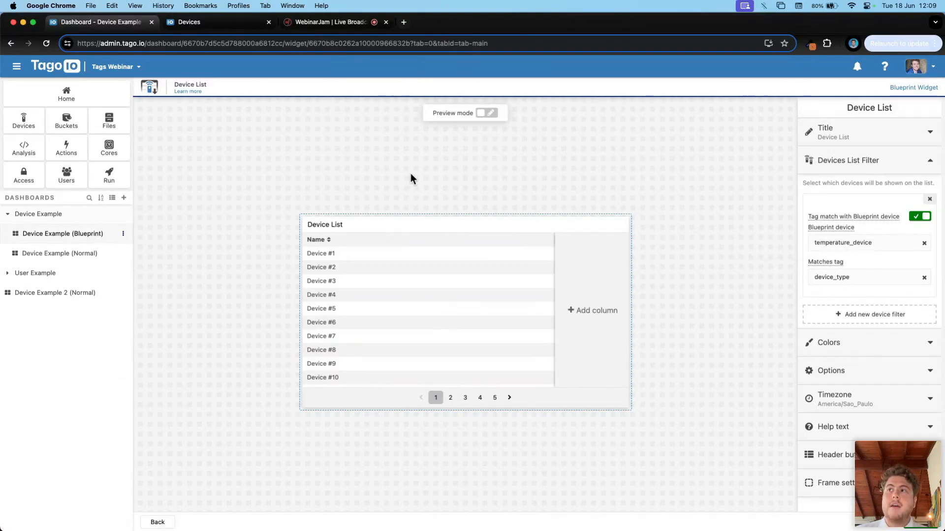
pyautogui.click(850, 277)
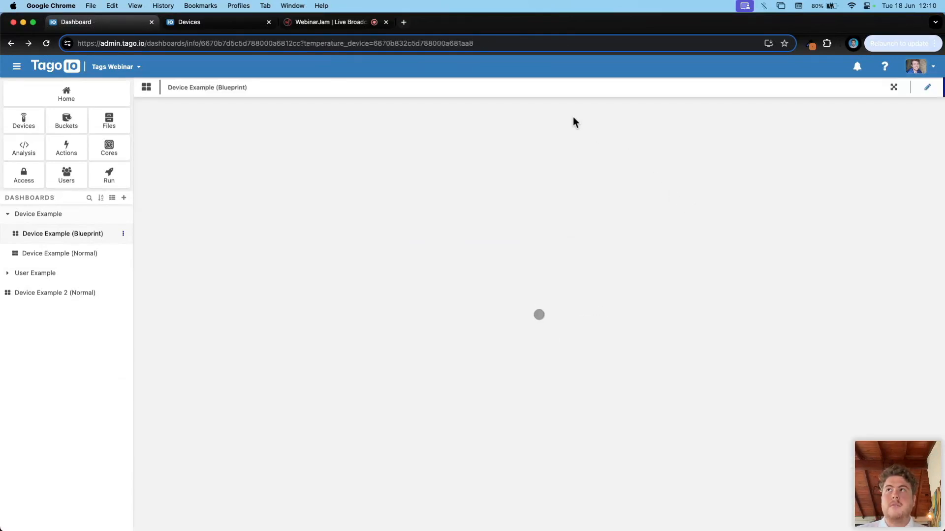
pyautogui.click(927, 87)
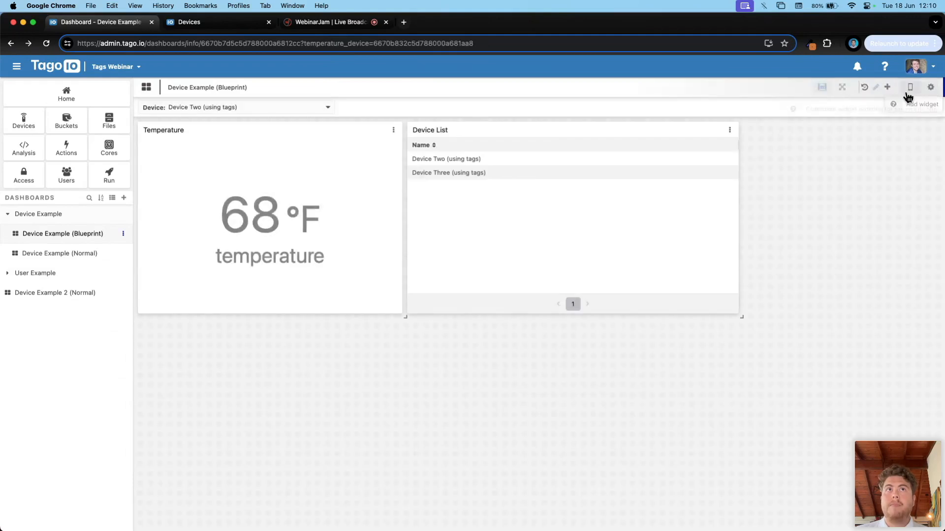
pyautogui.click(895, 88)
pyautogui.click(241, 109)
pyautogui.click(250, 108)
pyautogui.click(242, 108)
pyautogui.moveTo(433, 176); pyautogui.dragTo(377, 177)
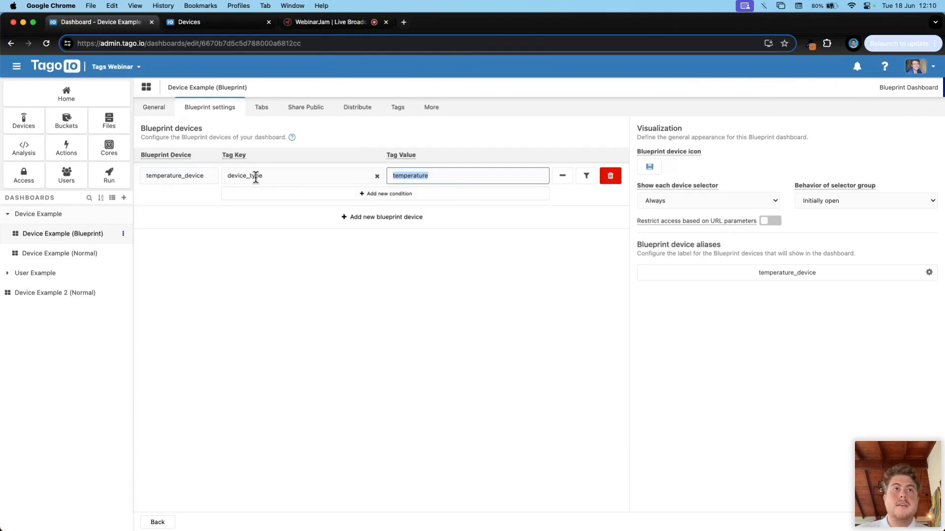
pyautogui.click(241, 177)
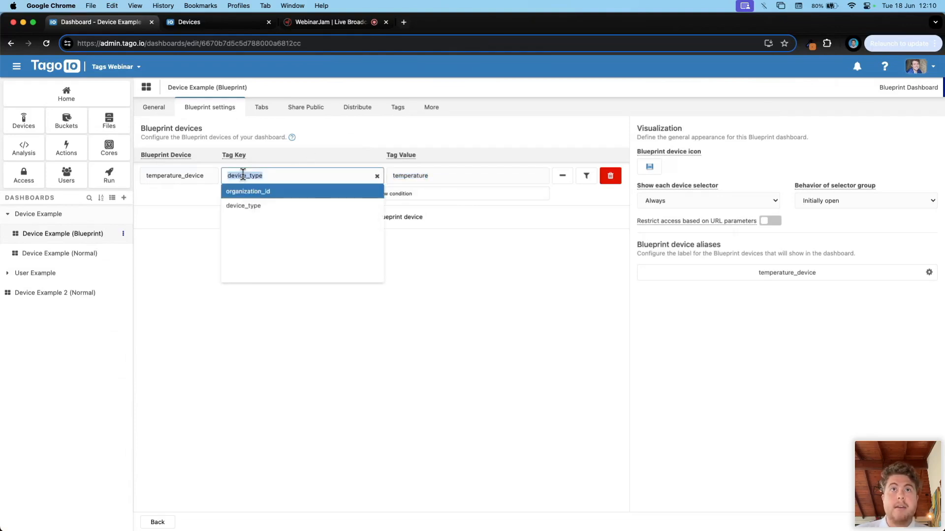
pyautogui.click(358, 138)
pyautogui.click(414, 174)
pyautogui.doubleClick(417, 176)
pyautogui.click(295, 146)
pyautogui.press('super+bracketleft')
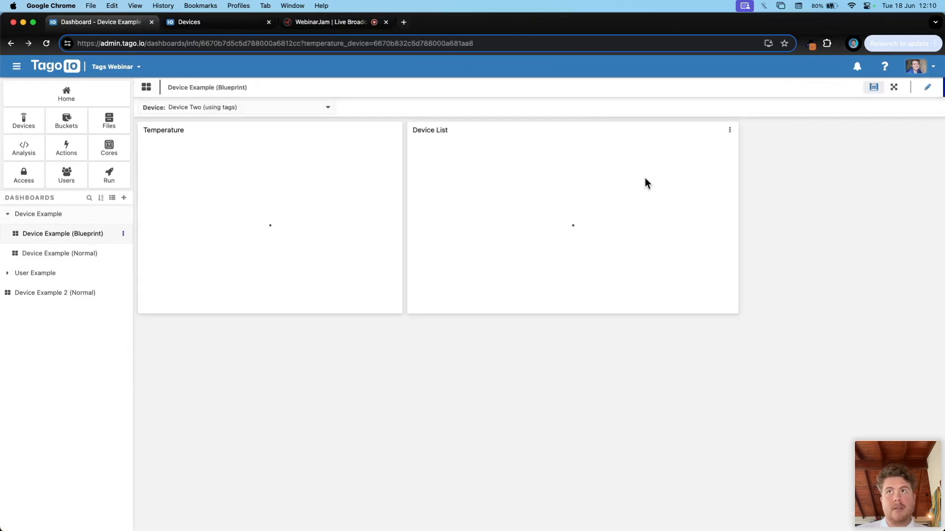
# Step: Replace the Device List's blueprint tag match with a fixed device_type = temperature filter
pyautogui.click(928, 88)
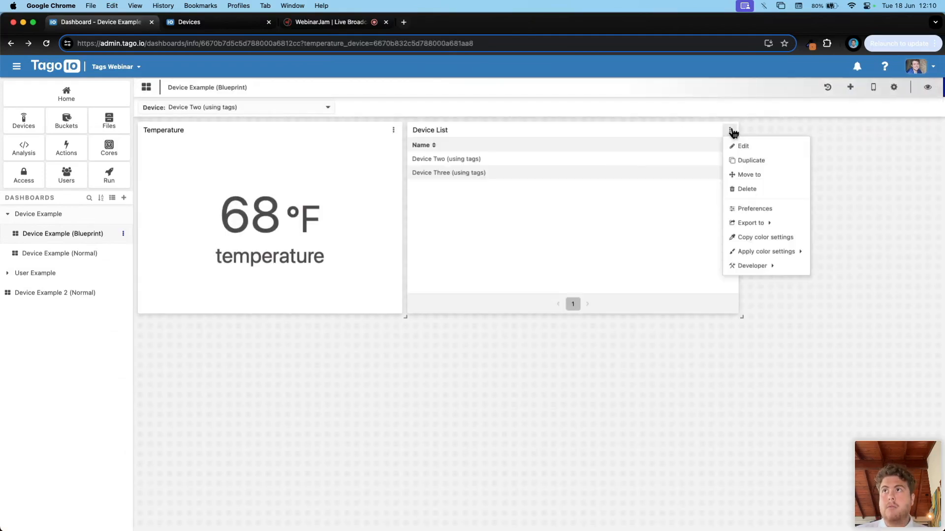
pyautogui.click(730, 130)
pyautogui.click(739, 147)
pyautogui.click(867, 162)
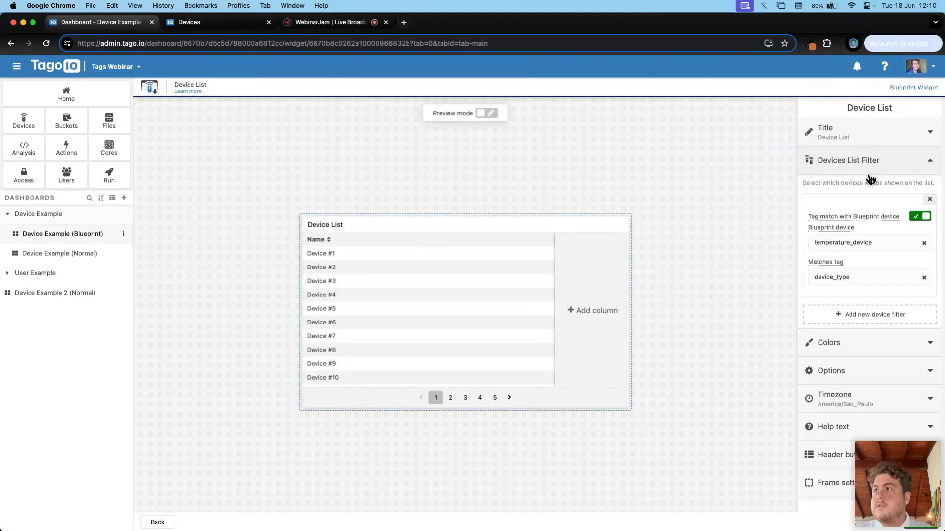
pyautogui.click(920, 217)
pyautogui.click(877, 243)
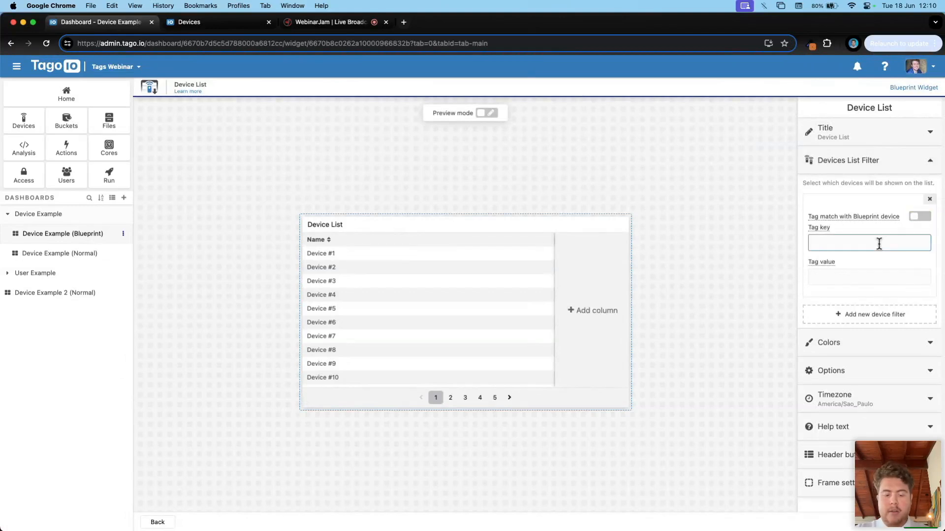
pyautogui.press('Tab')
pyautogui.write('t')
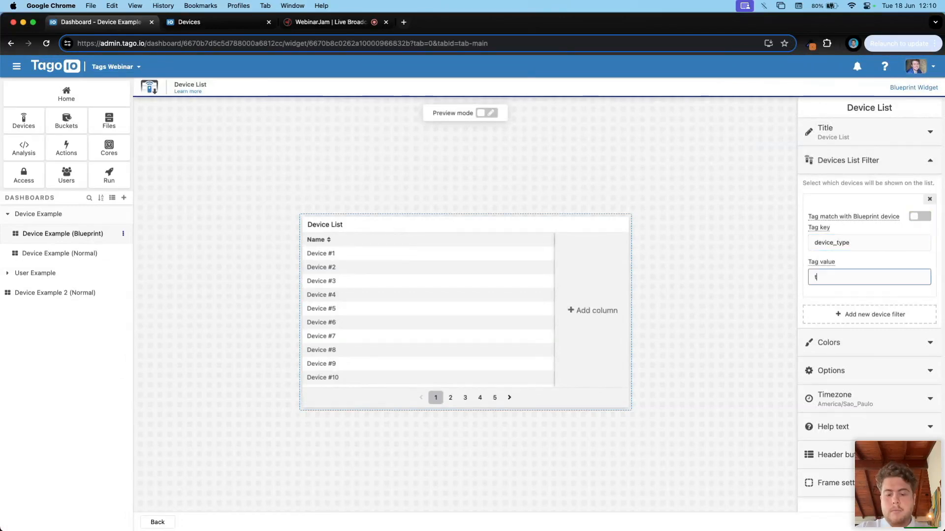
pyautogui.click(888, 262)
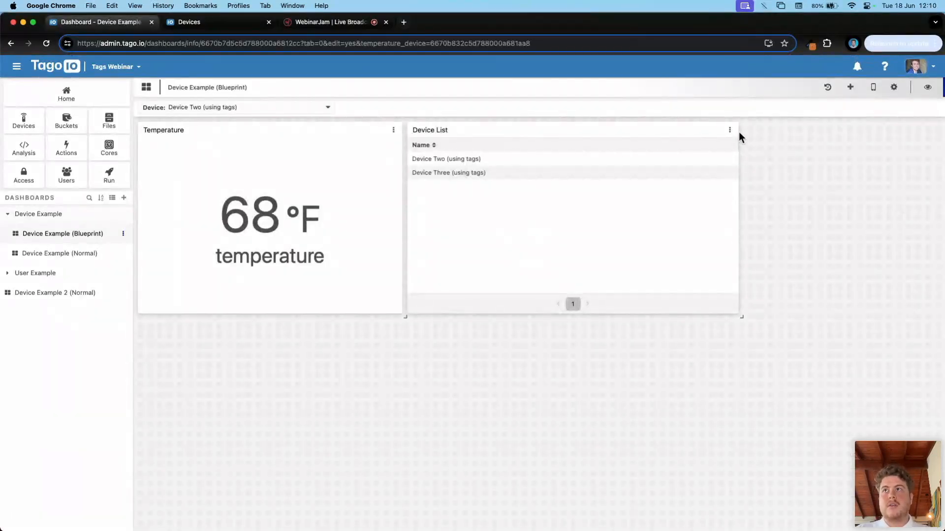
# Step: Re-enable Tag match with Blueprint device in the Device List filter
pyautogui.click(729, 129)
pyautogui.click(742, 145)
pyautogui.click(853, 164)
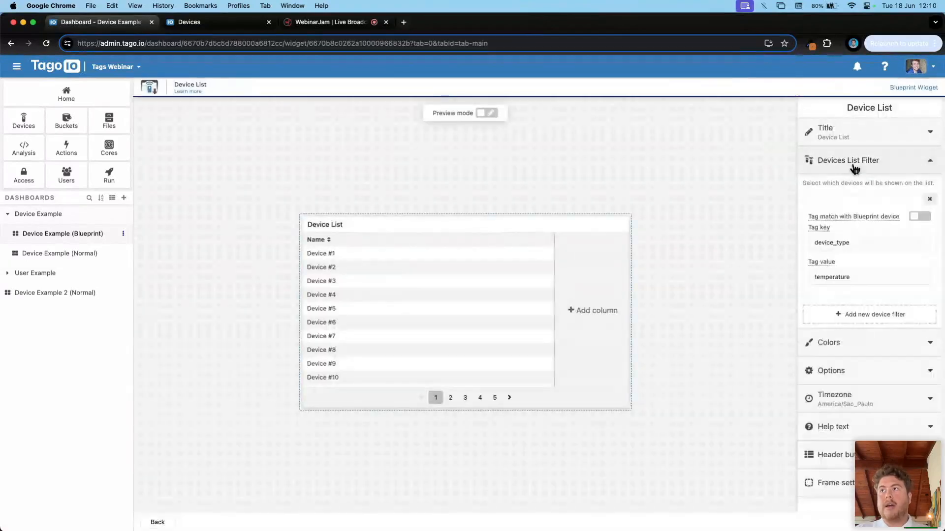
pyautogui.click(922, 217)
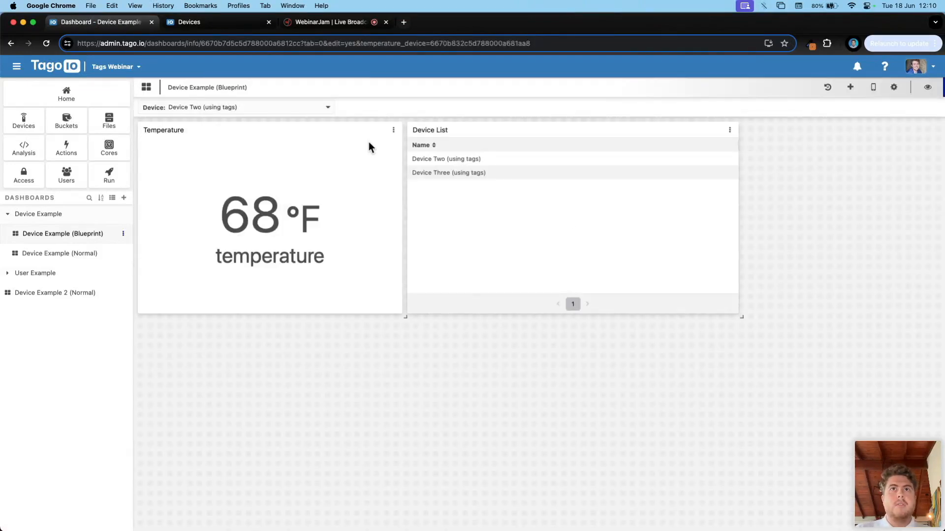
pyautogui.click(31, 217)
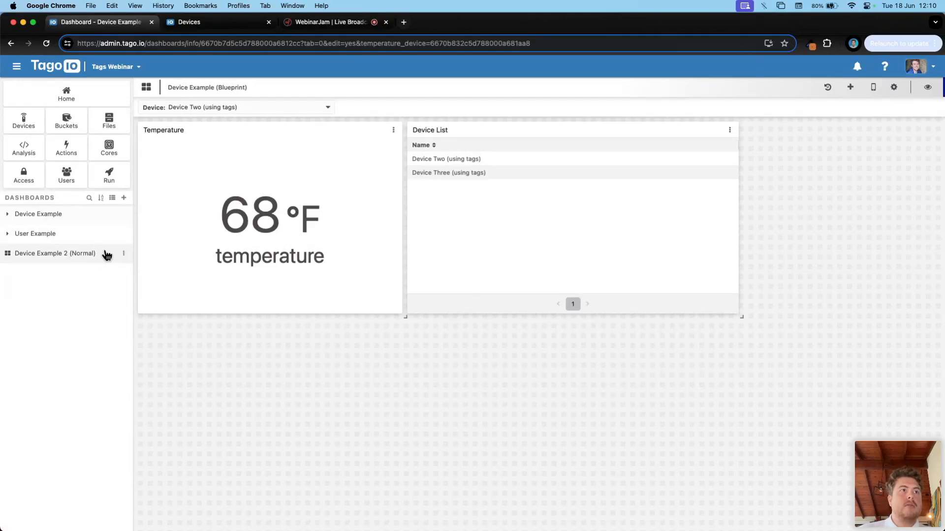
pyautogui.click(43, 214)
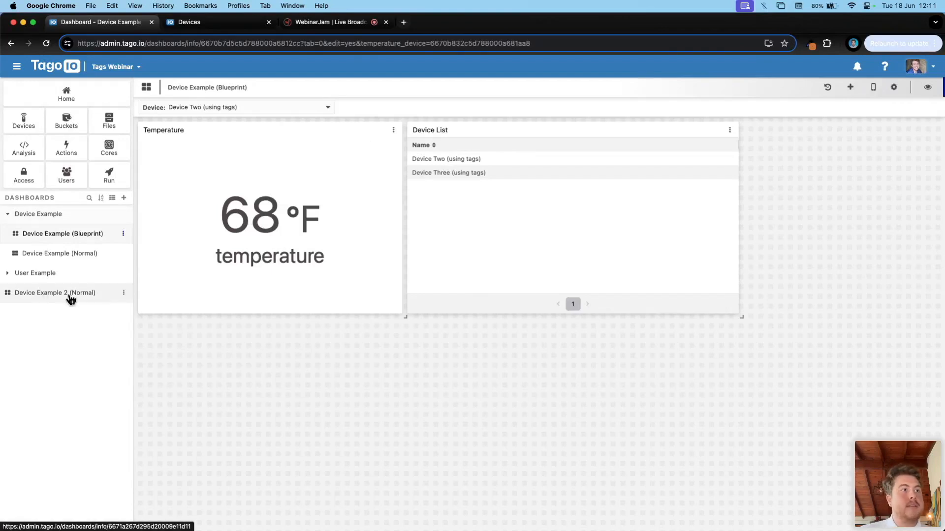
# Step: Add a group tag key in Device Example 2 (Normal)'s dashboard tags
pyautogui.click(123, 293)
pyautogui.click(138, 307)
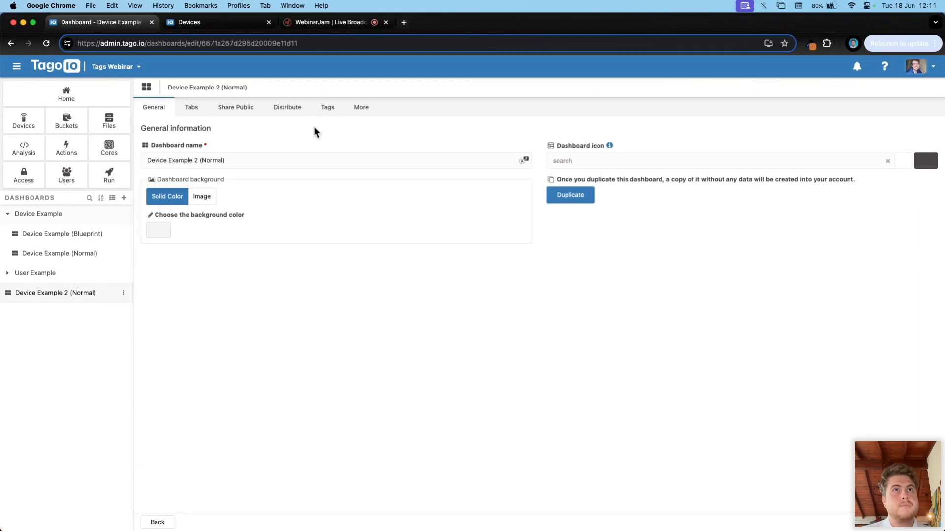
pyautogui.click(328, 108)
pyautogui.click(291, 173)
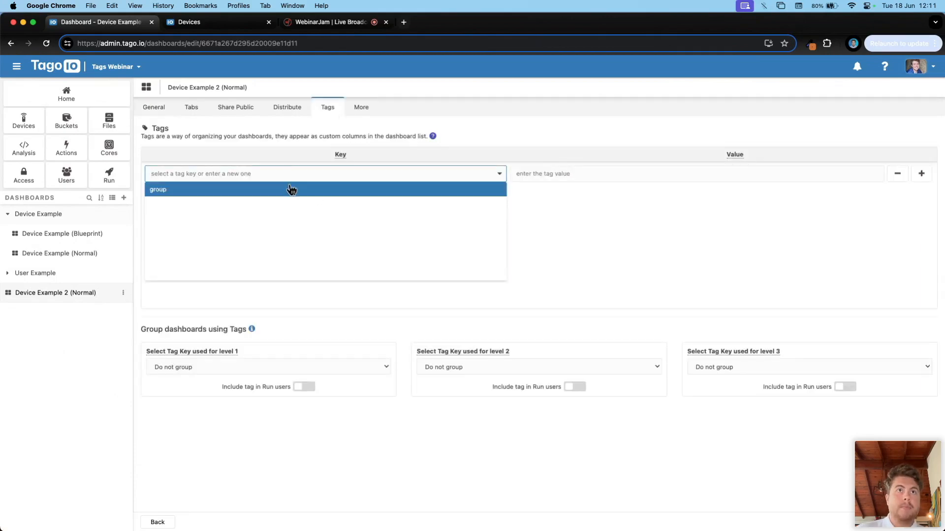
pyautogui.click(291, 189)
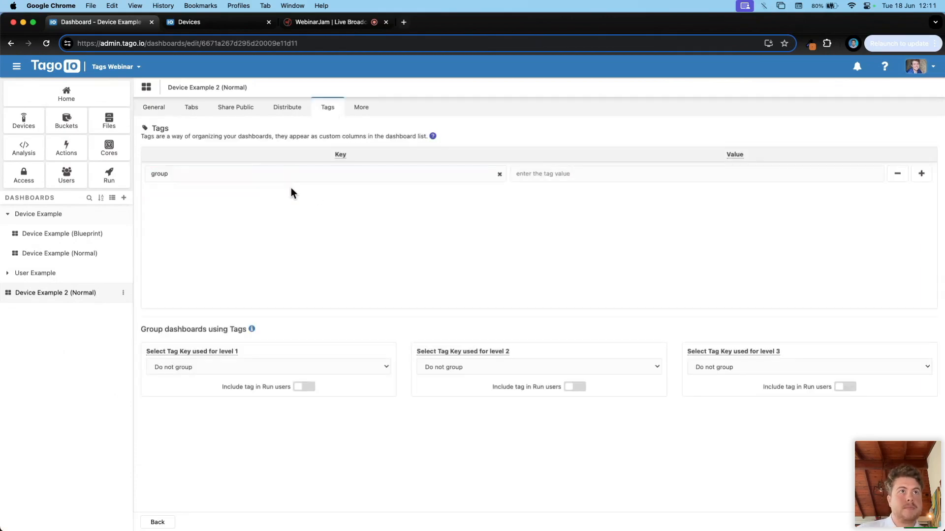
# Step: Check the blueprint dashboard's group = Device Example tag and sidebar grouping in another tab
pyautogui.keyDown('super'); pyautogui.click(105, 240); pyautogui.keyUp('super')
pyautogui.click(330, 22)
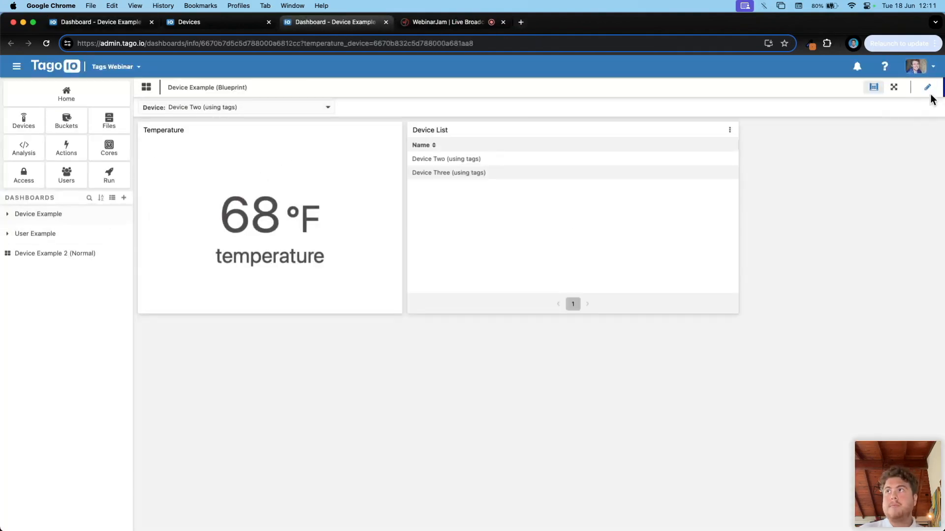
pyautogui.click(897, 87)
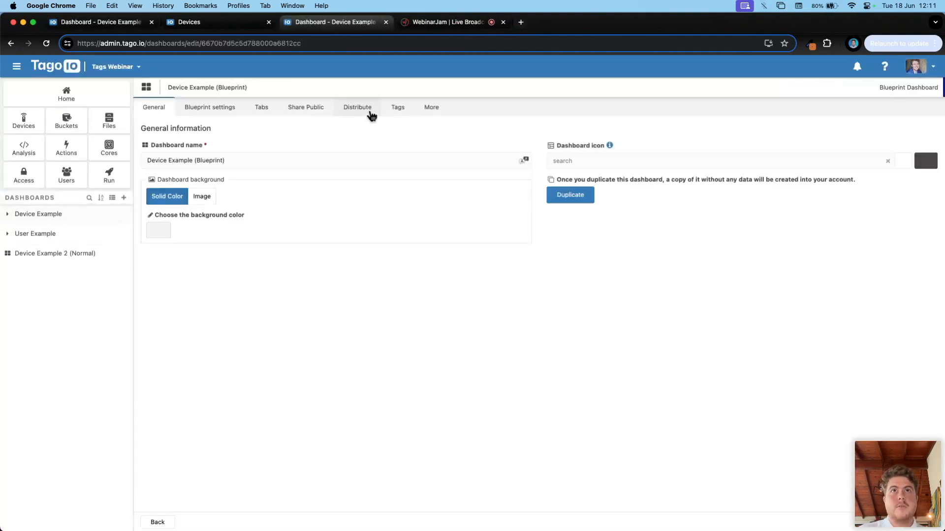
pyautogui.click(393, 112)
pyautogui.click(181, 170)
pyautogui.click(575, 177)
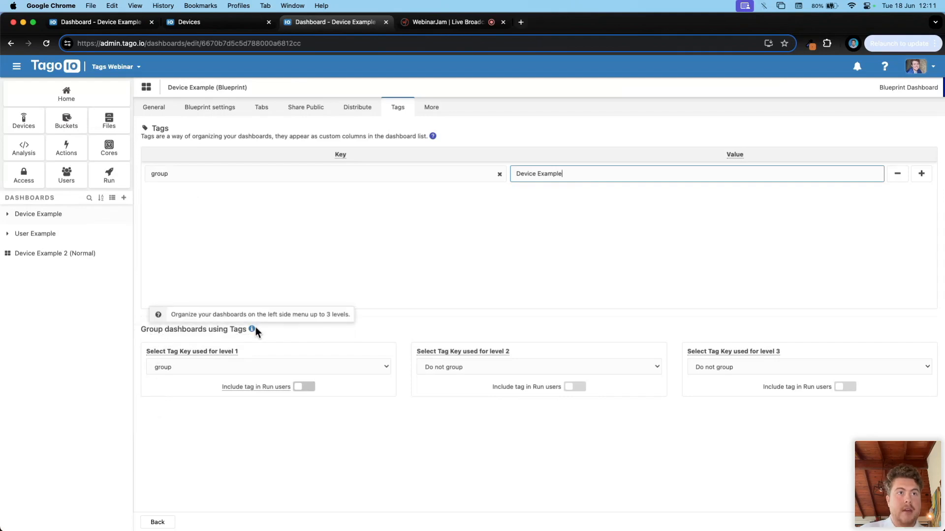
pyautogui.click(155, 369)
pyautogui.click(159, 371)
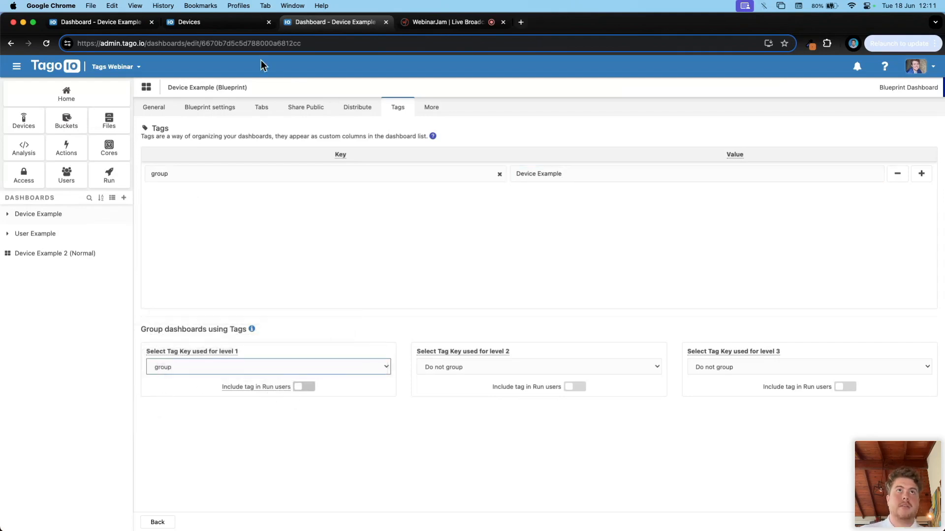
pyautogui.click(255, 25)
pyautogui.click(386, 22)
pyautogui.click(134, 24)
# Step: Set the group tag value to Device Example, then collapse Device Example and expand User Example
pyautogui.click(568, 173)
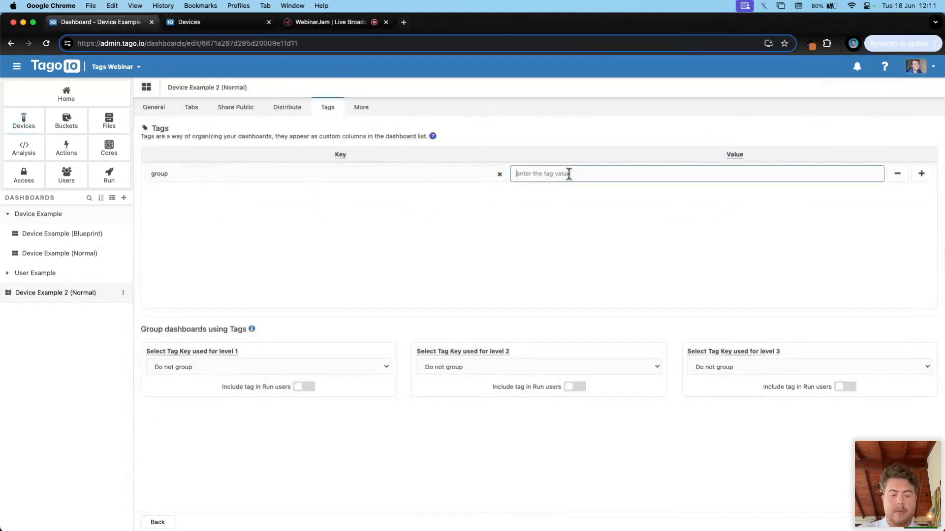
pyautogui.write('Device Example')
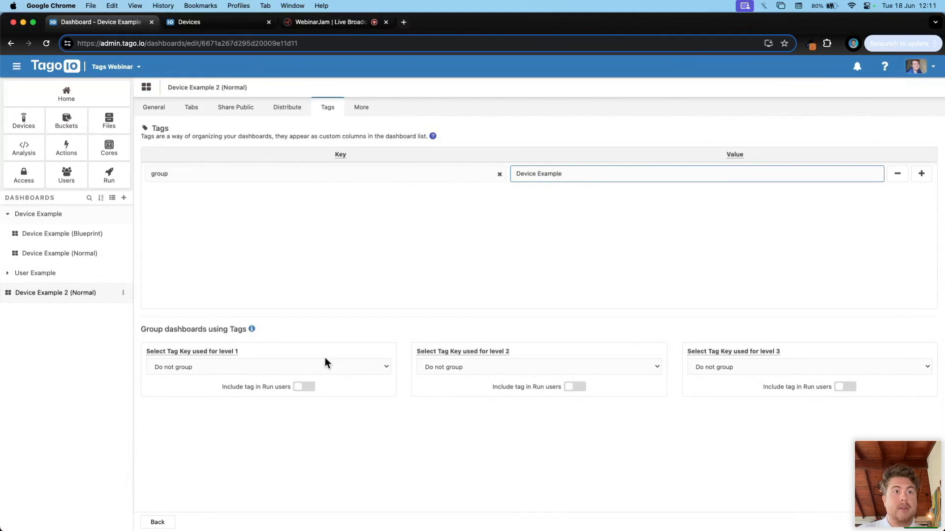
pyautogui.click(379, 366)
pyautogui.click(198, 382)
pyautogui.click(308, 388)
pyautogui.click(309, 388)
pyautogui.click(157, 522)
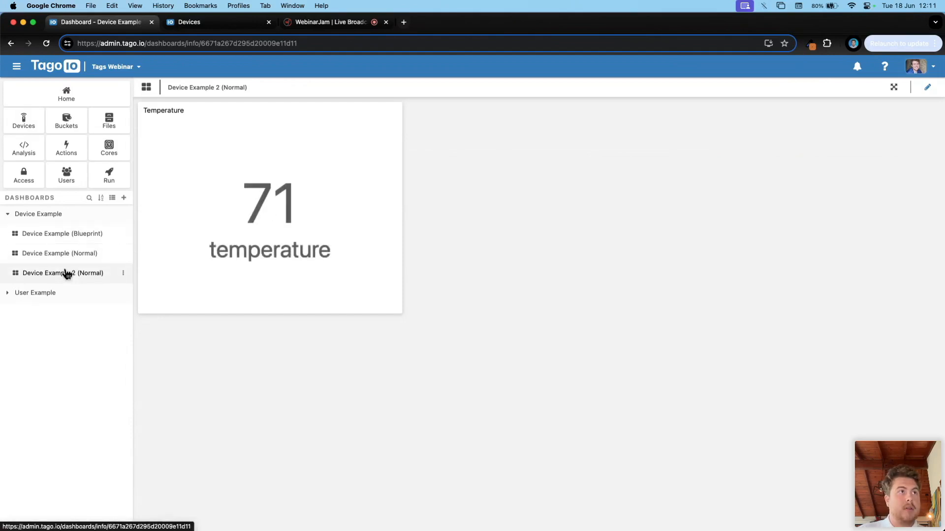
pyautogui.click(8, 214)
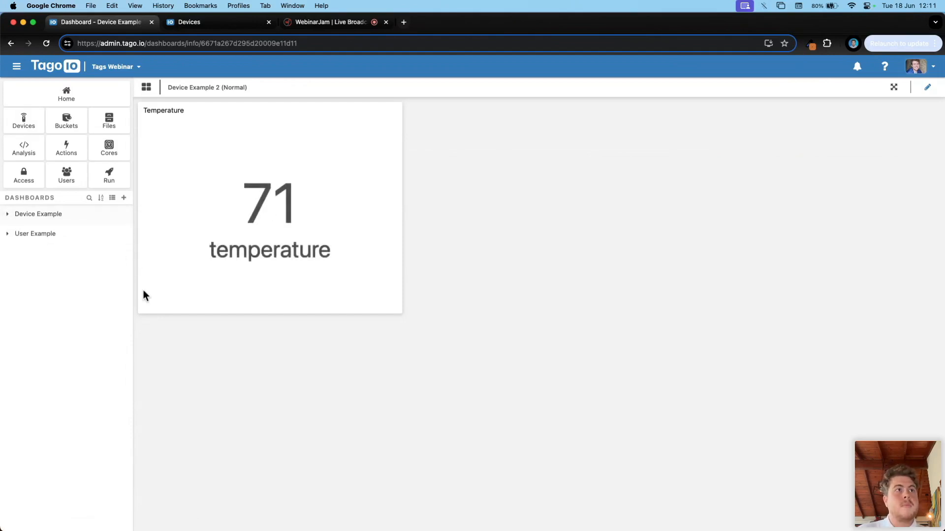
pyautogui.click(34, 234)
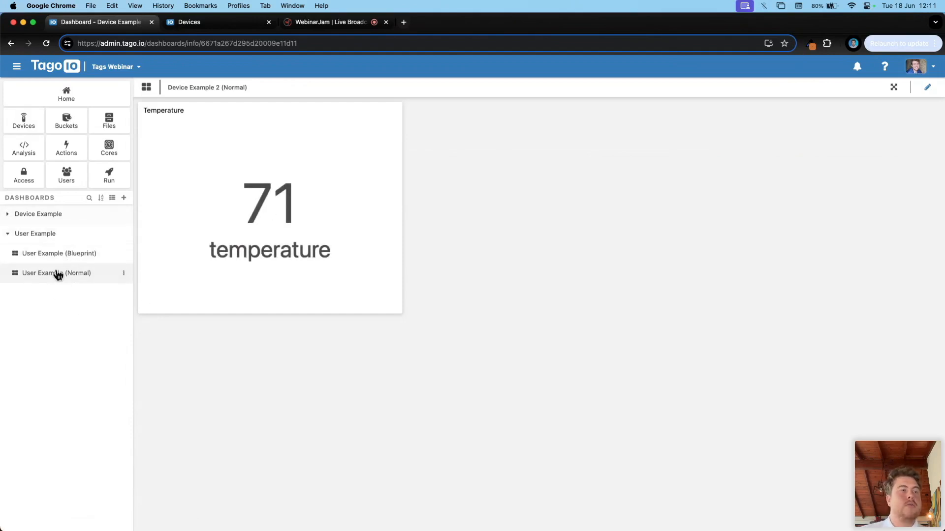
# Step: Log in as User One in a new tab from the Users list
pyautogui.click(66, 179)
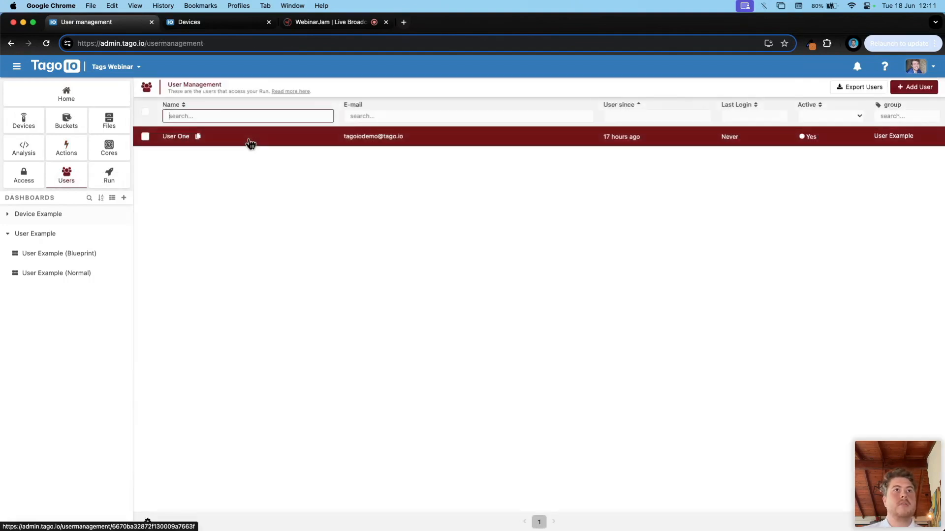
pyautogui.click(261, 139)
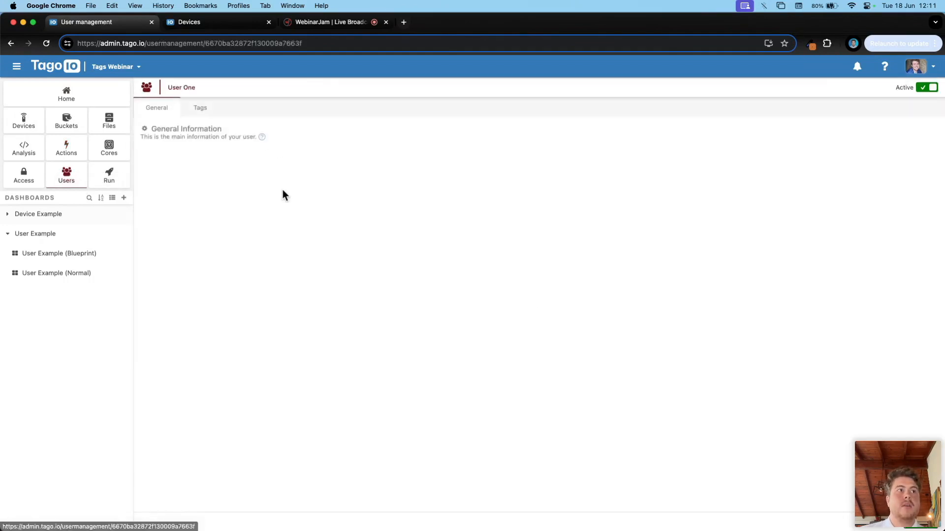
pyautogui.click(612, 195)
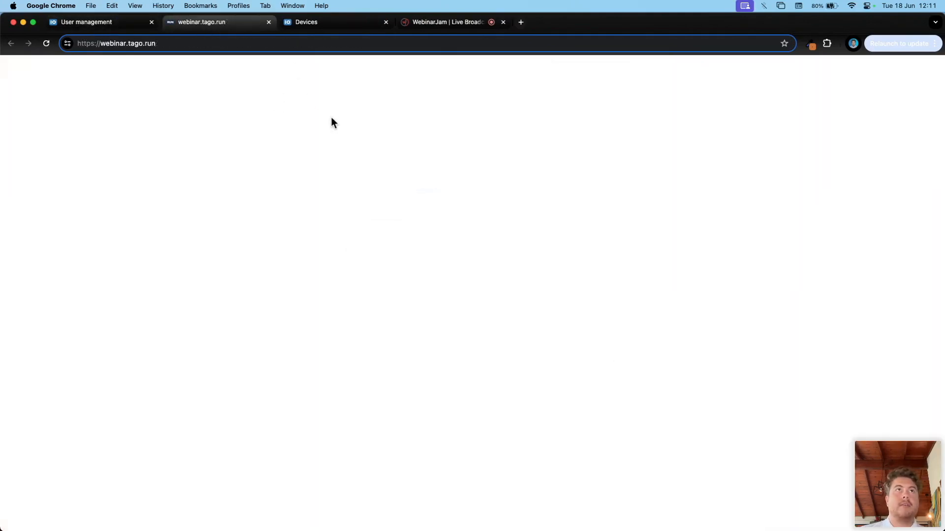
pyautogui.click(117, 23)
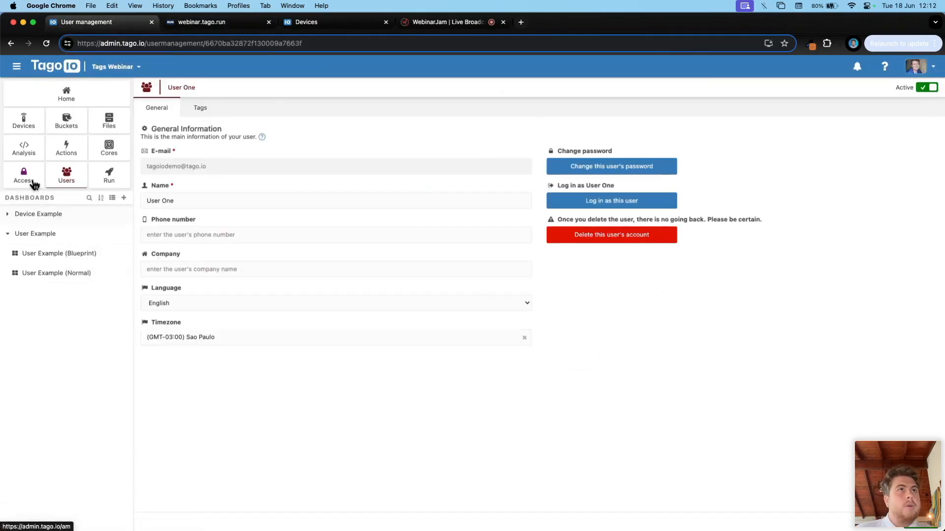
# Step: Confirm User One carries the tag group = User Example, then go to Access Management
pyautogui.click(211, 108)
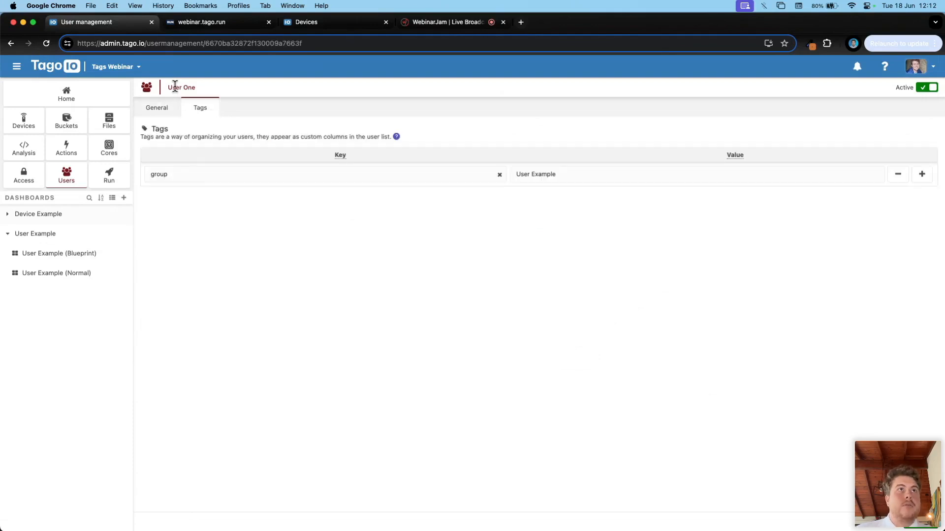
pyautogui.click(174, 174)
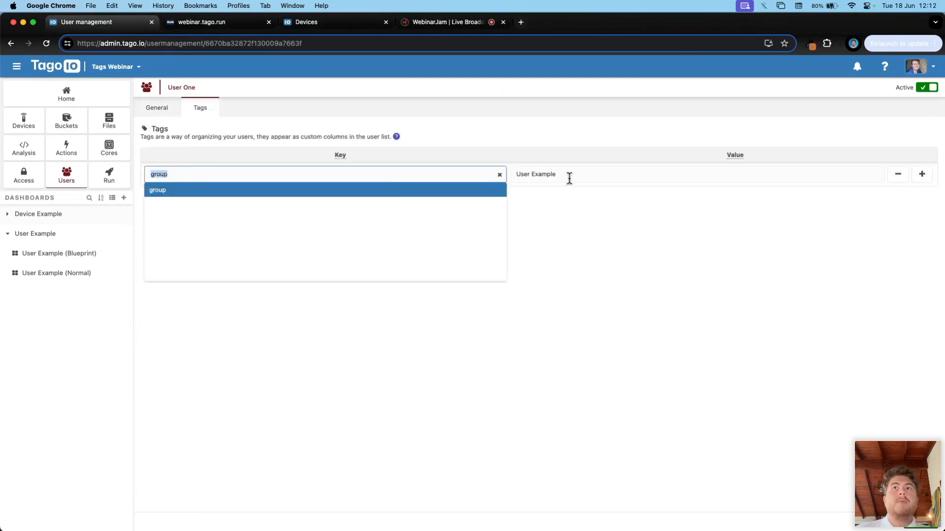
pyautogui.moveTo(567, 176); pyautogui.dragTo(513, 175)
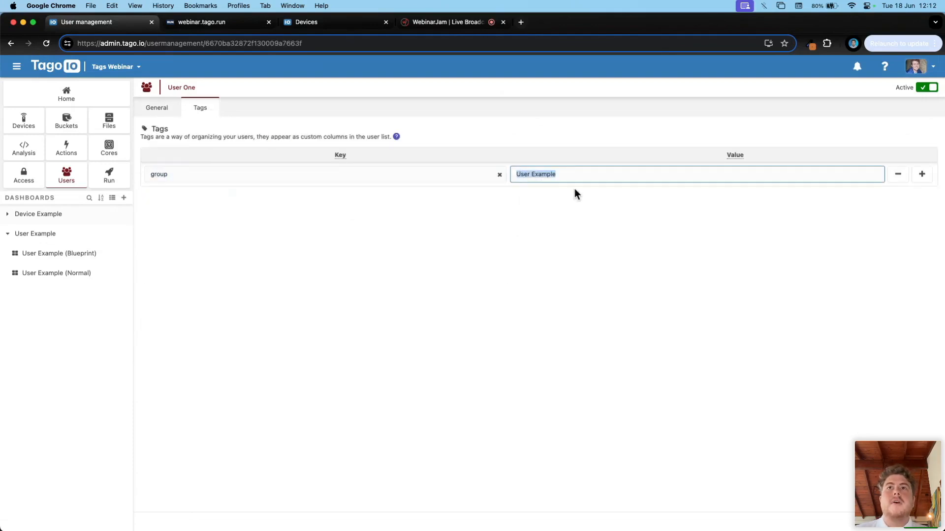
pyautogui.click(228, 180)
pyautogui.click(587, 202)
pyautogui.moveTo(584, 176); pyautogui.dragTo(476, 174)
pyautogui.click(224, 243)
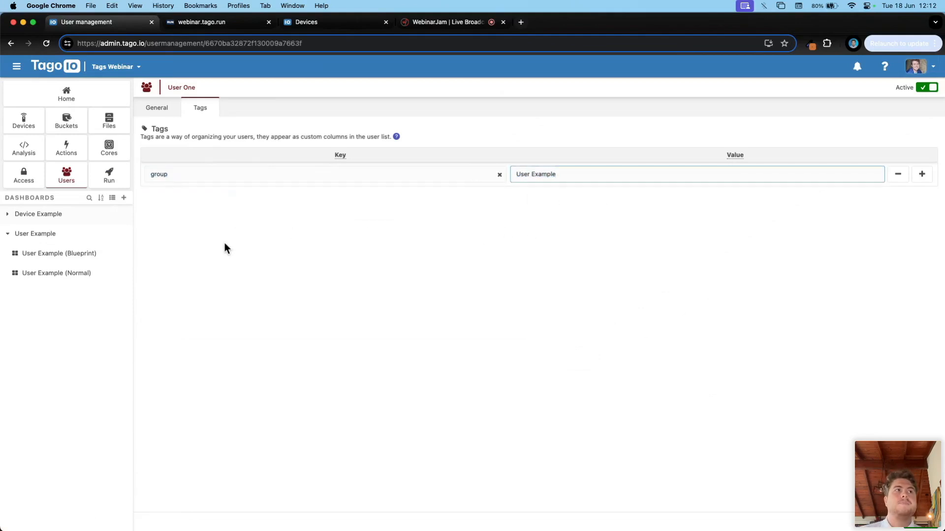
pyautogui.click(22, 174)
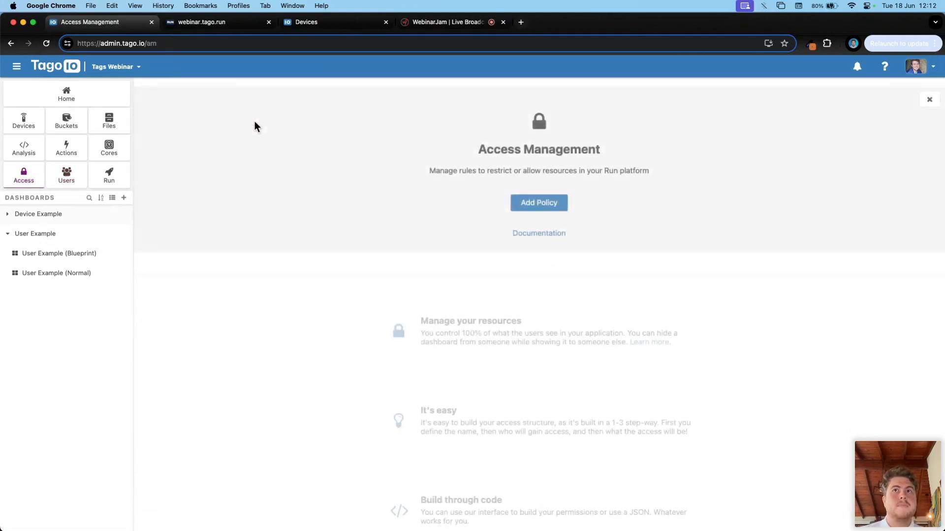
# Step: Start a new access policy named User Access
pyautogui.click(537, 197)
pyautogui.click(221, 166)
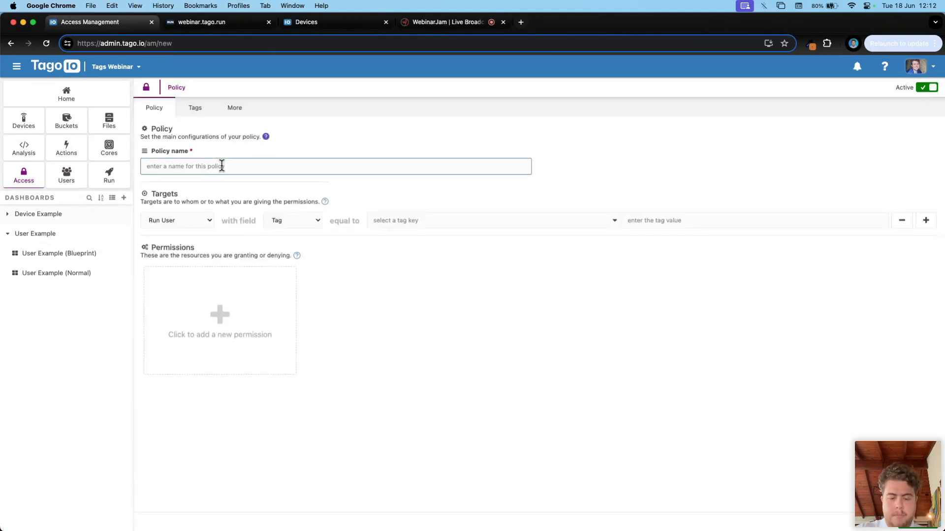
pyautogui.write('User Acess')
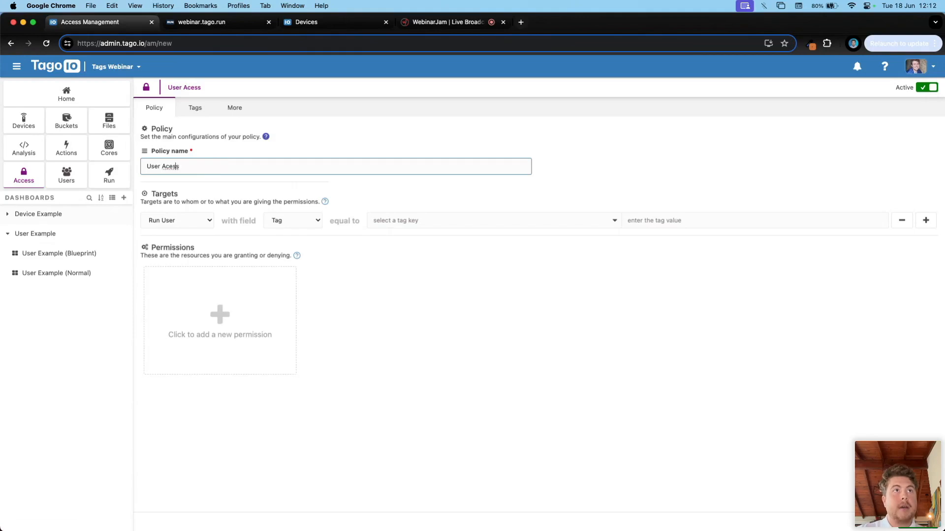
pyautogui.write('c')
pyautogui.click(398, 308)
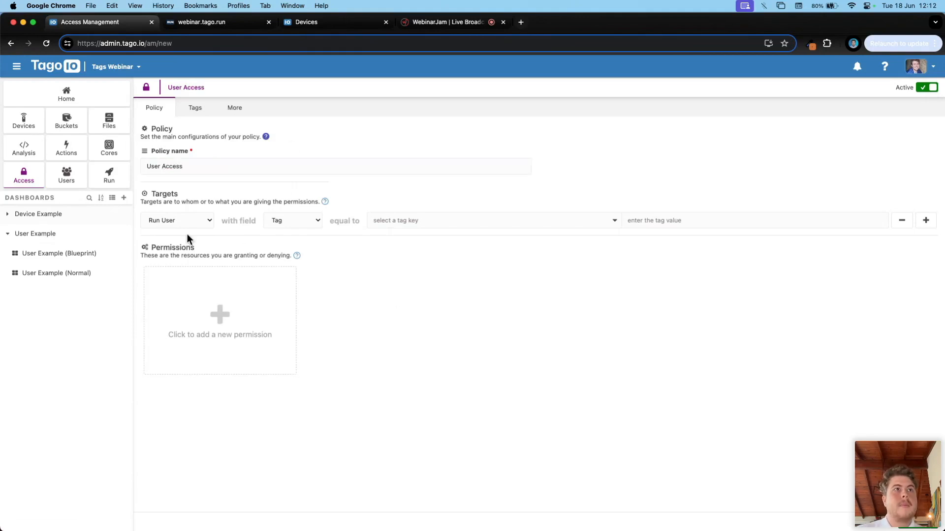
# Step: Set the policy target to Run User, matched by ID, choosing User One
pyautogui.click(183, 221)
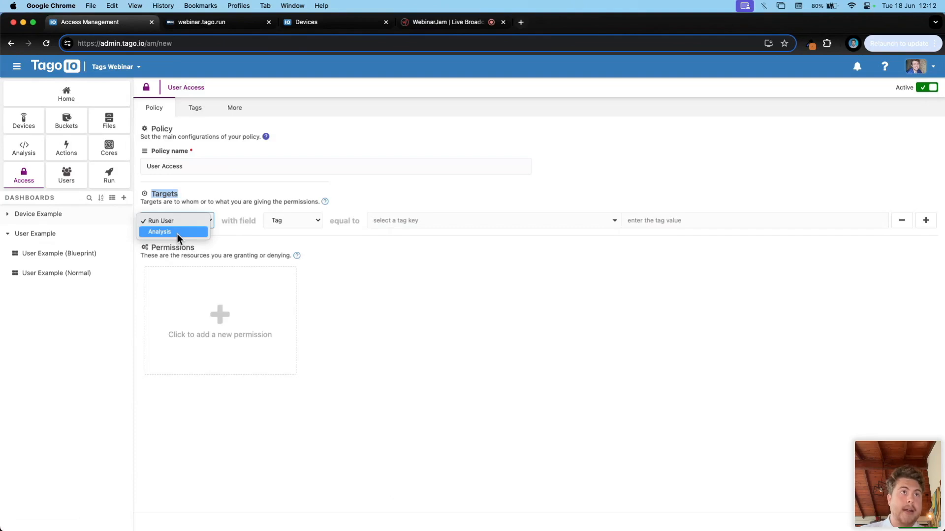
pyautogui.click(412, 283)
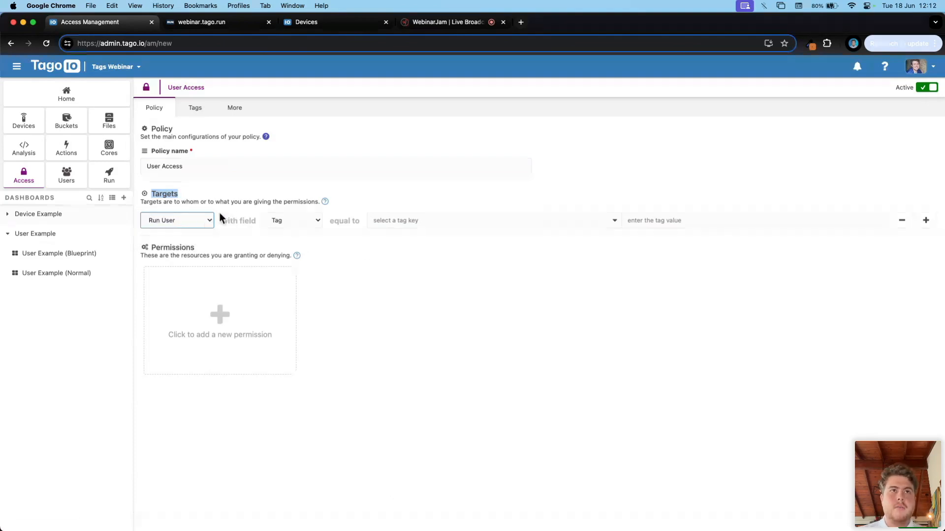
pyautogui.click(294, 222)
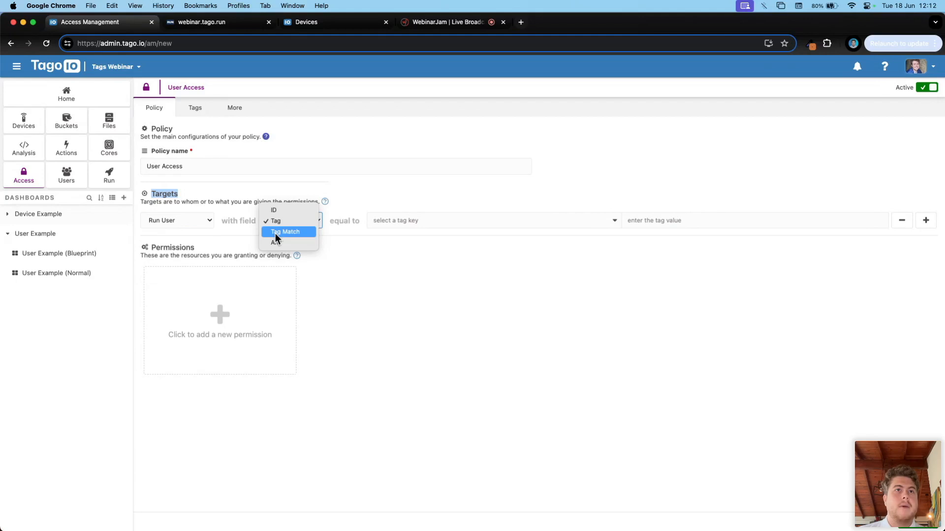
pyautogui.click(276, 211)
pyautogui.click(419, 217)
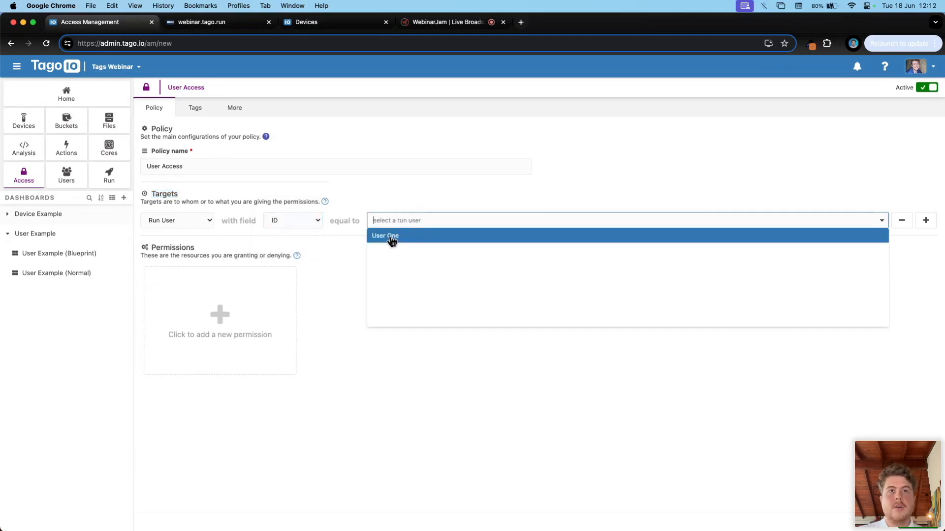
pyautogui.click(392, 238)
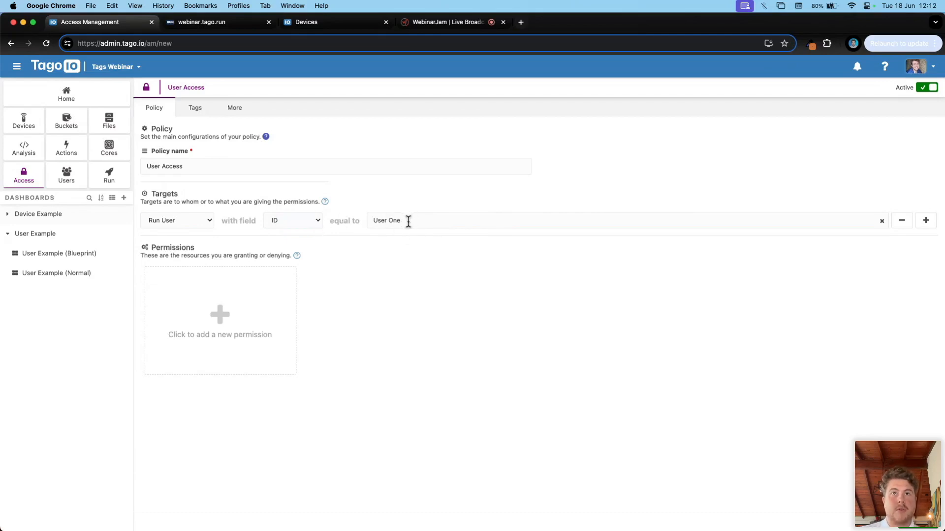
pyautogui.moveTo(411, 221); pyautogui.dragTo(365, 216)
pyautogui.click(308, 256)
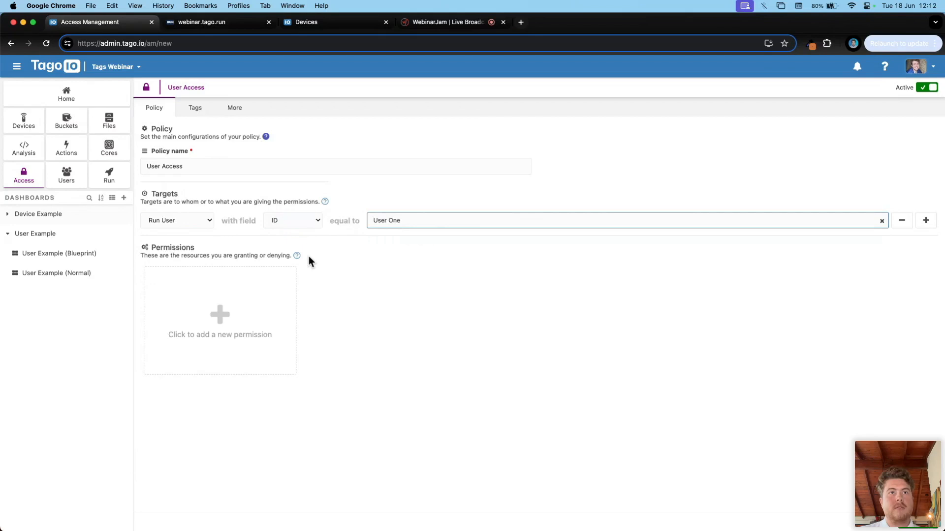
# Step: Match the policy's run-user target by Tag Match using the group tag key
pyautogui.click(292, 222)
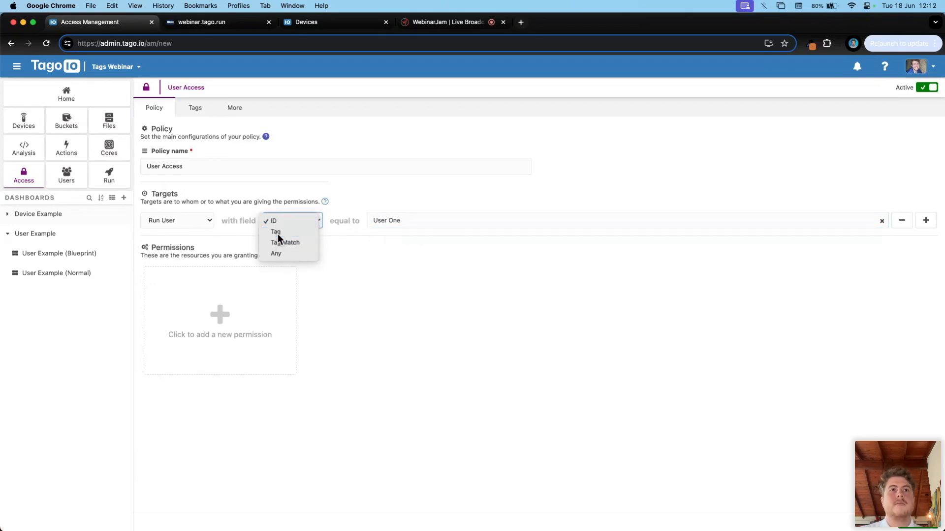
pyautogui.click(277, 234)
pyautogui.click(299, 222)
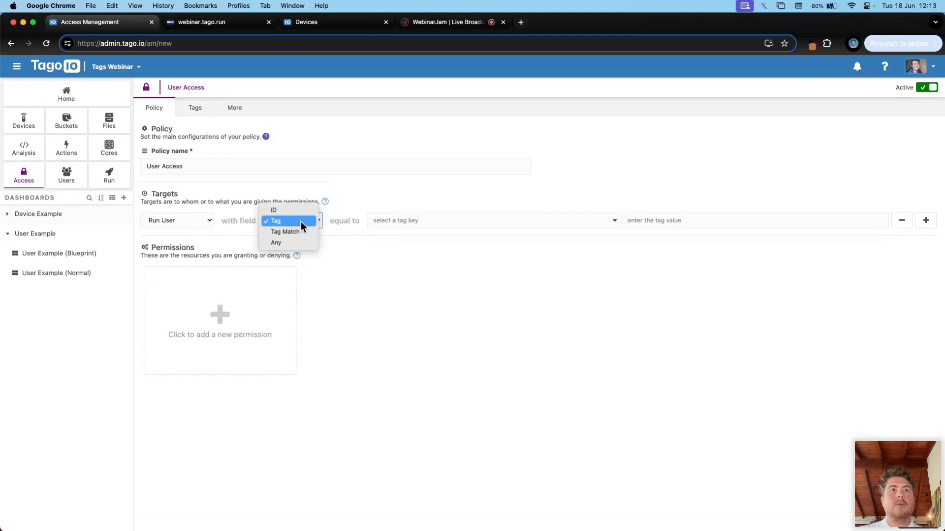
pyautogui.click(276, 231)
pyautogui.click(394, 223)
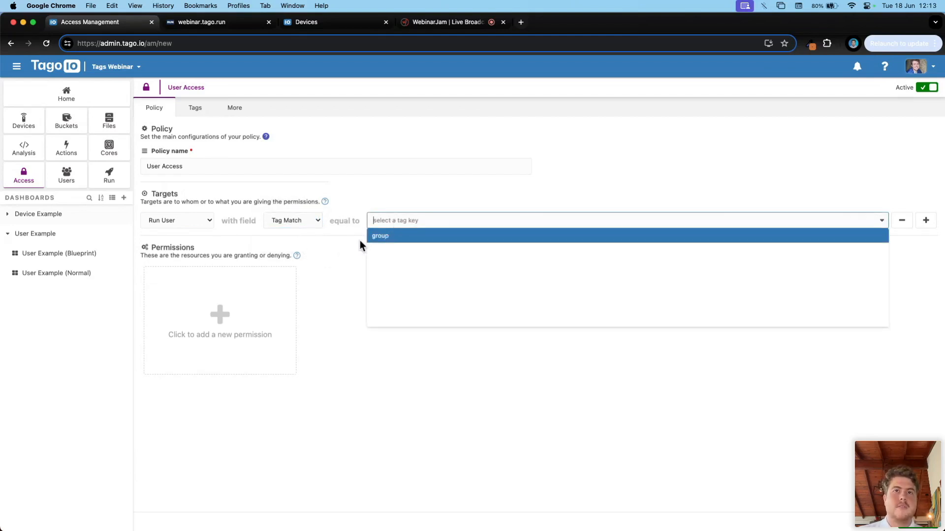
pyautogui.click(398, 237)
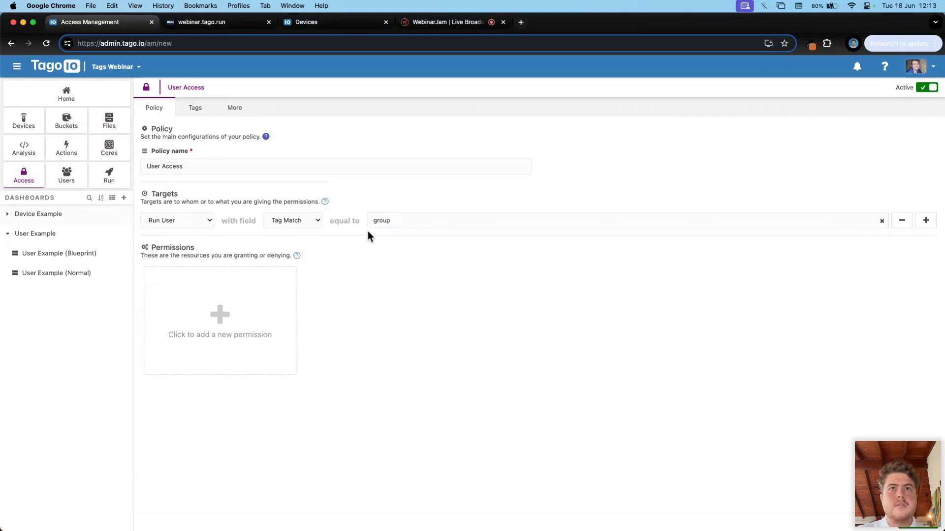
pyautogui.click(394, 221)
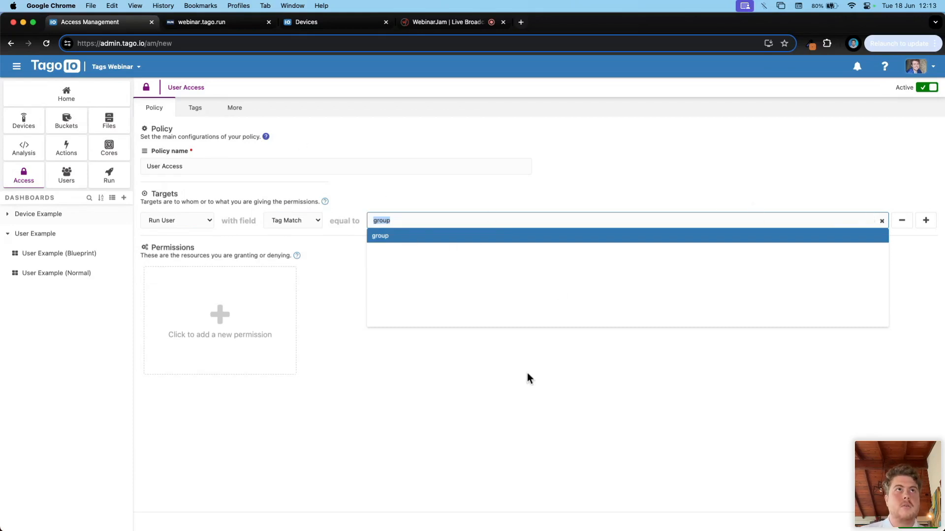
pyautogui.click(354, 310)
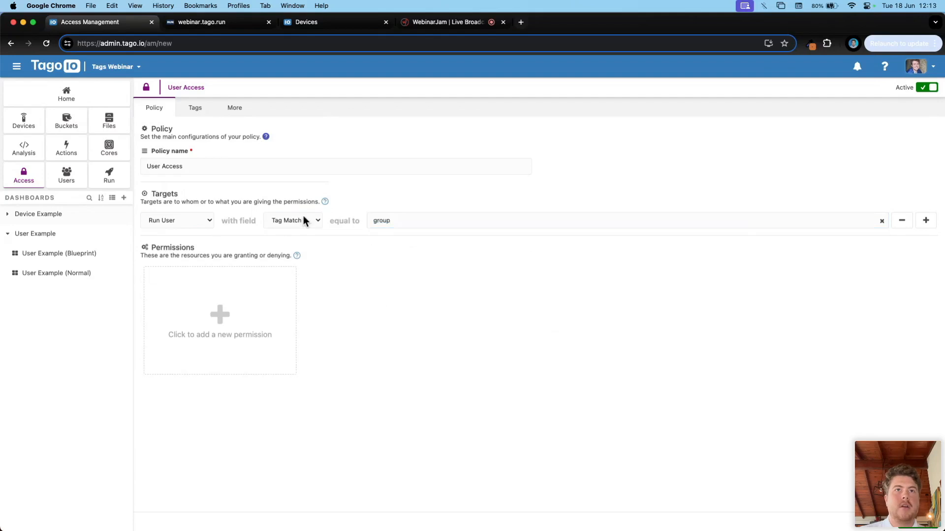
# Step: Try a fixed tag target instead, with key group and a value starting 'Us'
pyautogui.click(304, 219)
pyautogui.click(286, 211)
pyautogui.click(385, 219)
pyautogui.write('group')
pyautogui.press('Return')
pyautogui.write('user')
pyautogui.press('super+a')
pyautogui.write('Us')
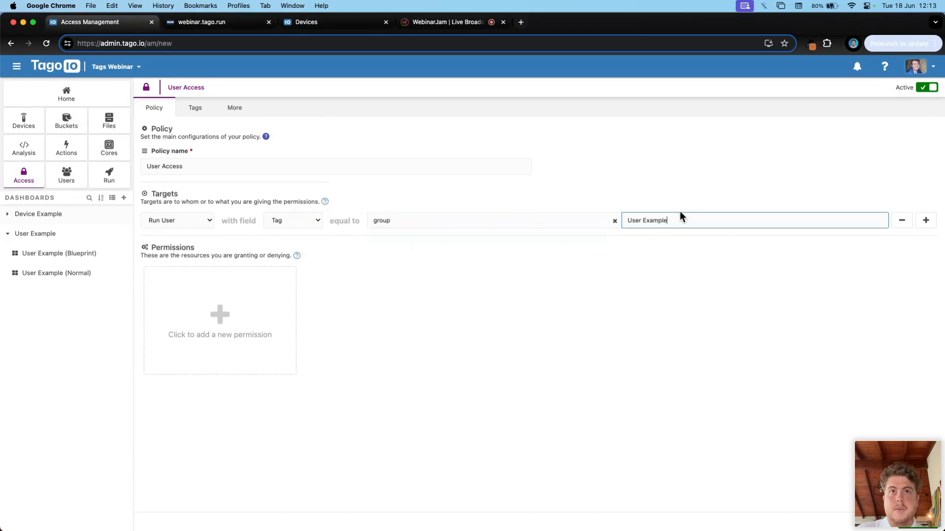
# Step: Return the target to Tag Match on group and start a new permission
pyautogui.click(284, 226)
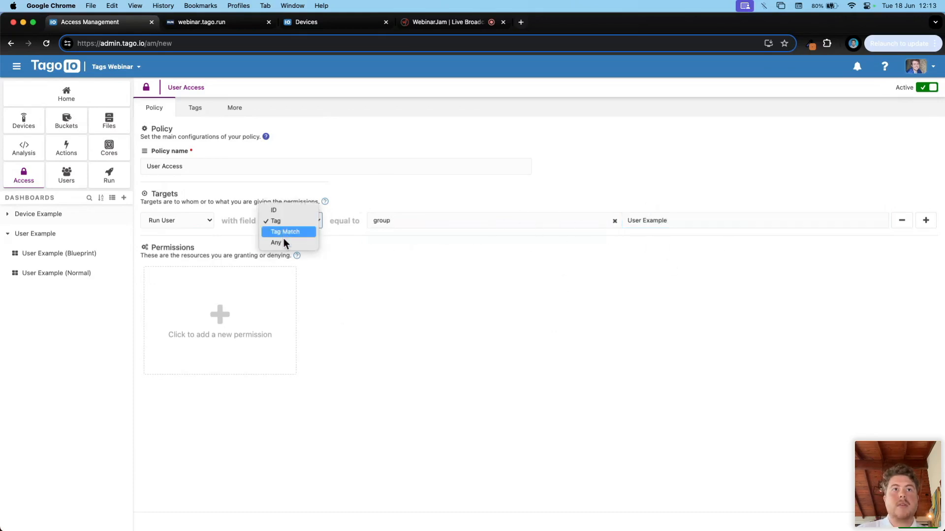
pyautogui.click(285, 234)
pyautogui.click(433, 220)
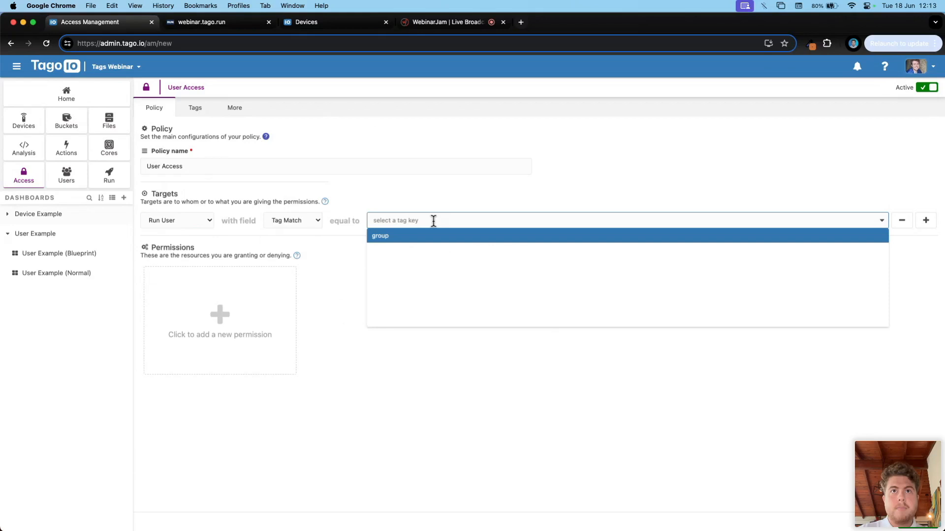
pyautogui.click(420, 238)
pyautogui.click(191, 314)
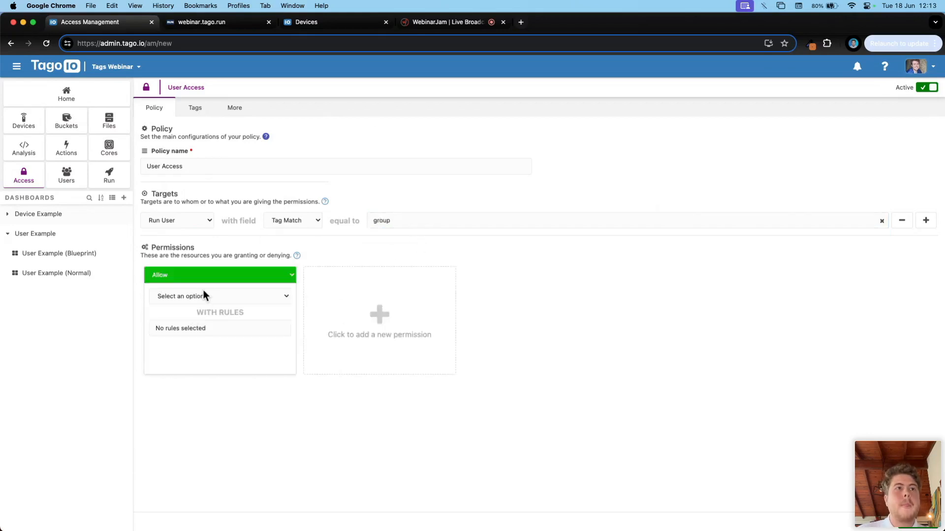
# Step: Make the permission cover dashboards, granting the Access and Arrangement rules
pyautogui.click(203, 300)
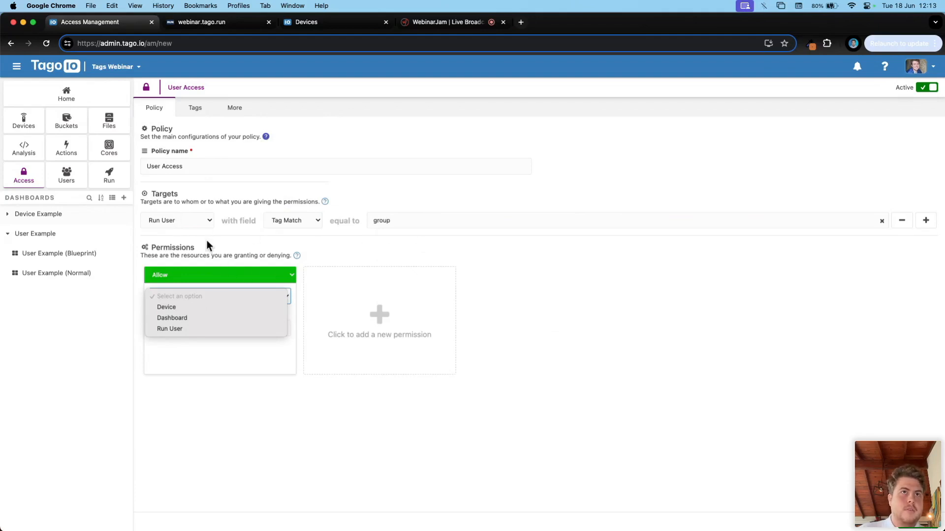
pyautogui.click(187, 319)
pyautogui.click(202, 329)
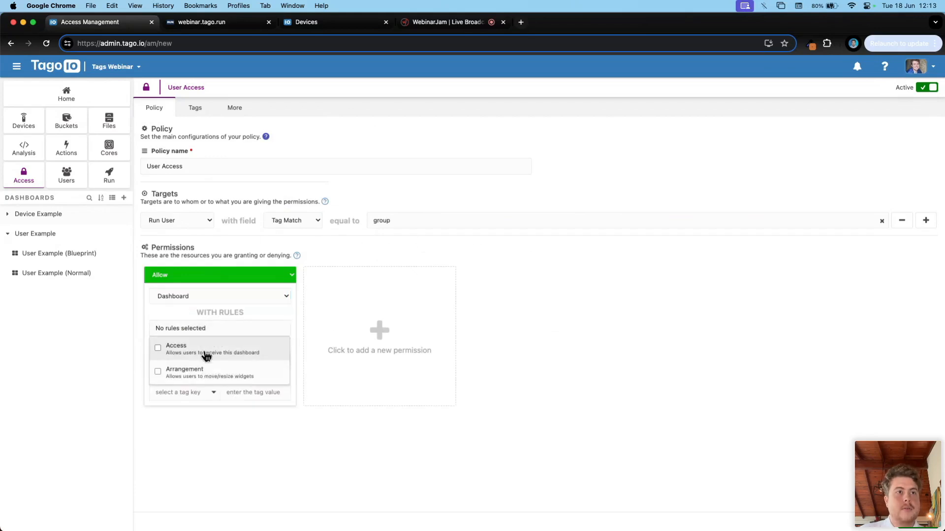
pyautogui.click(201, 347)
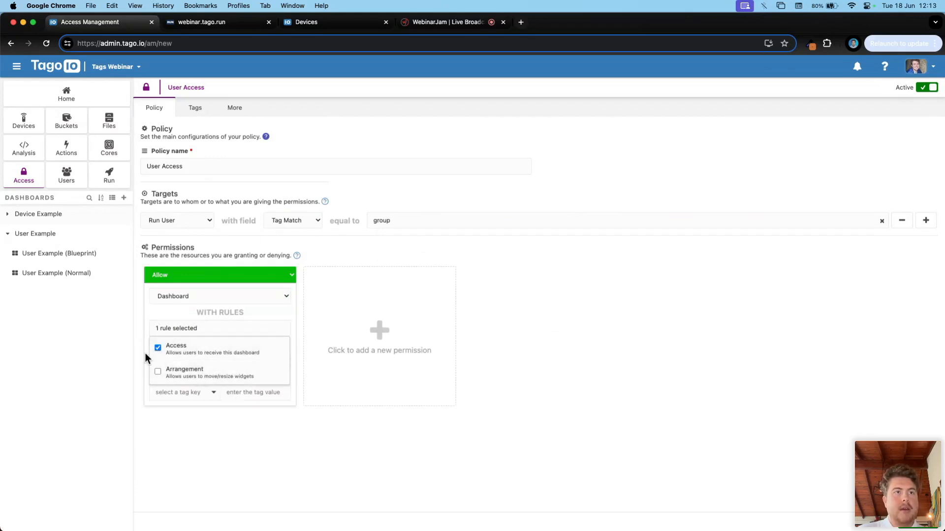
pyautogui.click(172, 372)
pyautogui.click(137, 378)
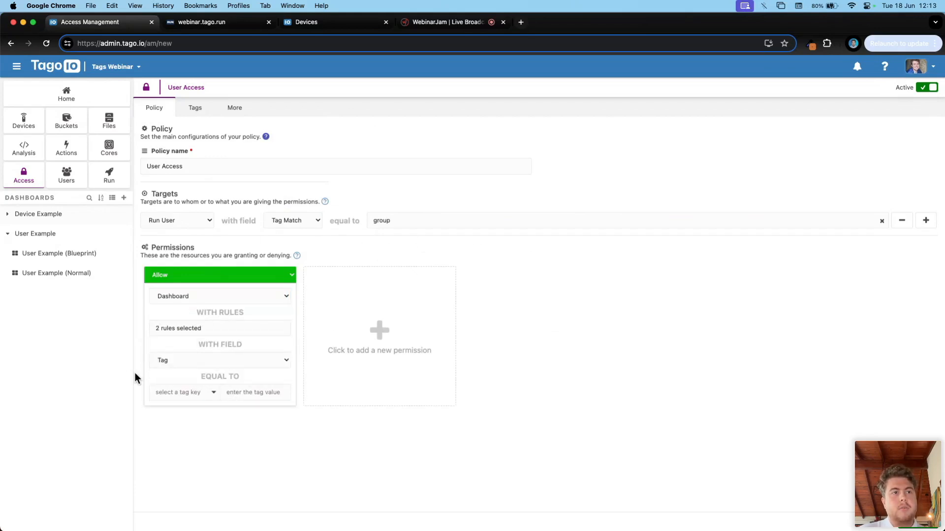
# Step: Try matching dashboards by a fixed group tag with a value starting 'Us'
pyautogui.click(176, 364)
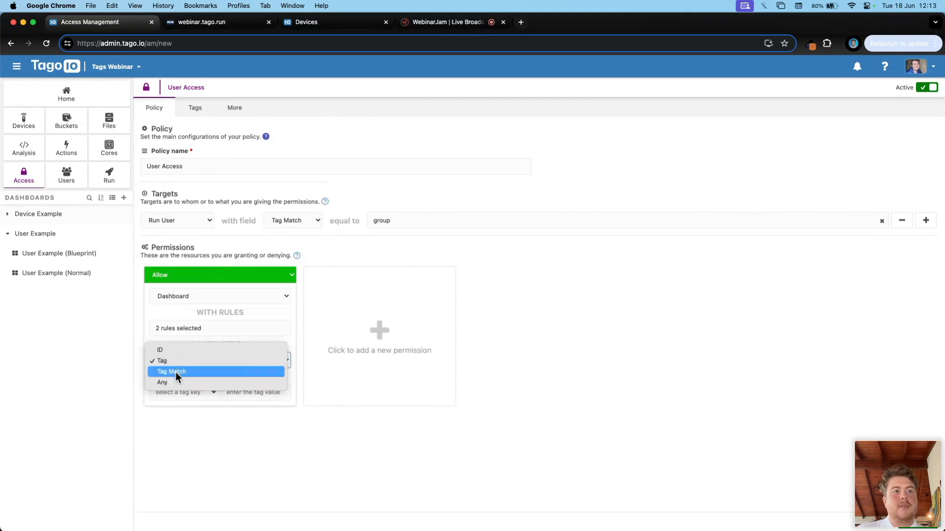
pyautogui.click(175, 372)
pyautogui.click(173, 360)
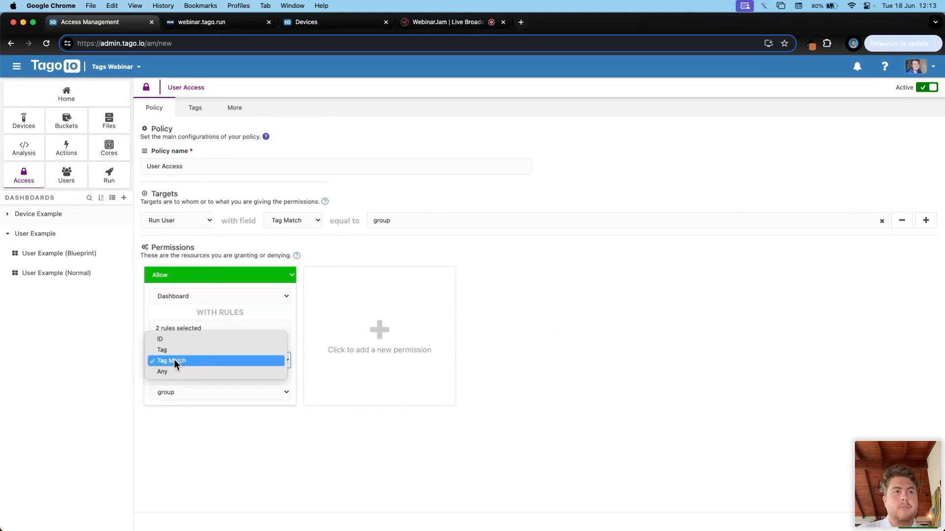
pyautogui.click(170, 354)
pyautogui.click(175, 392)
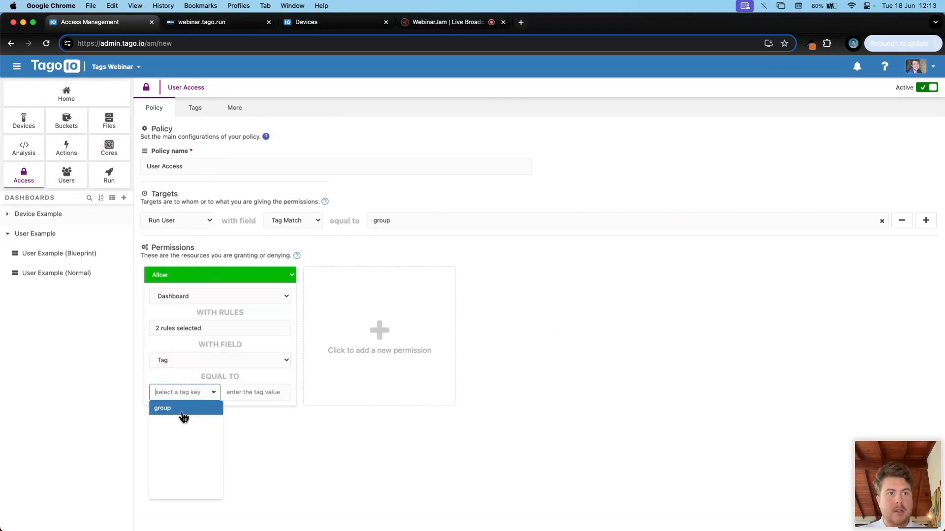
pyautogui.click(179, 413)
pyautogui.click(260, 392)
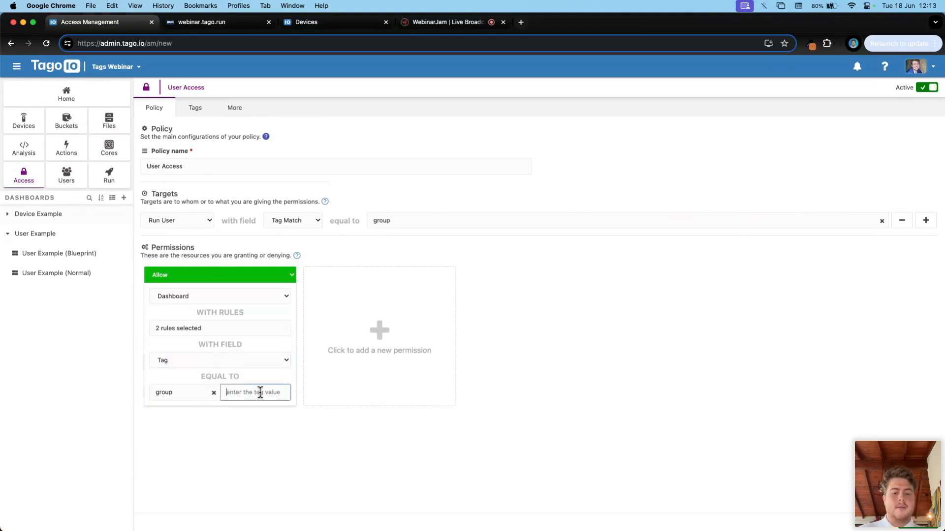
pyautogui.write('User Example')
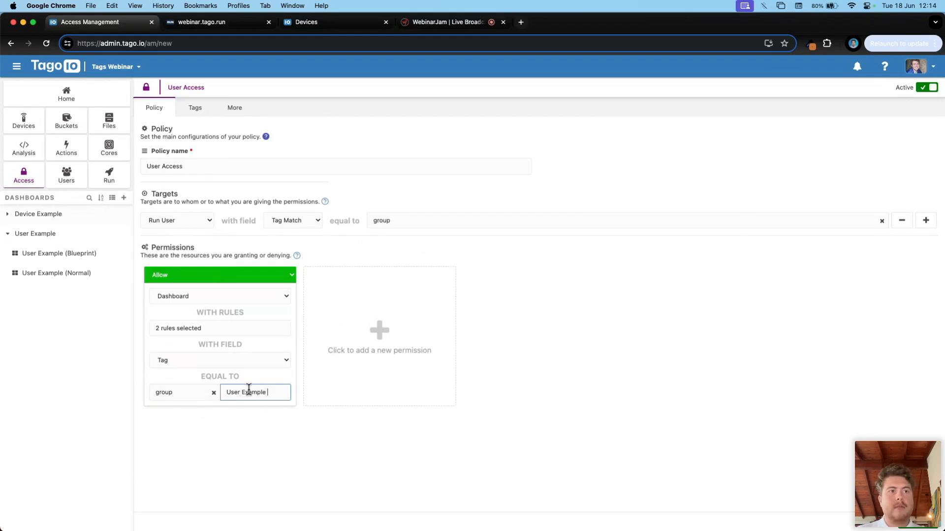
# Step: Match dashboards by Tag Match on the group key and review the granted rules
pyautogui.click(188, 392)
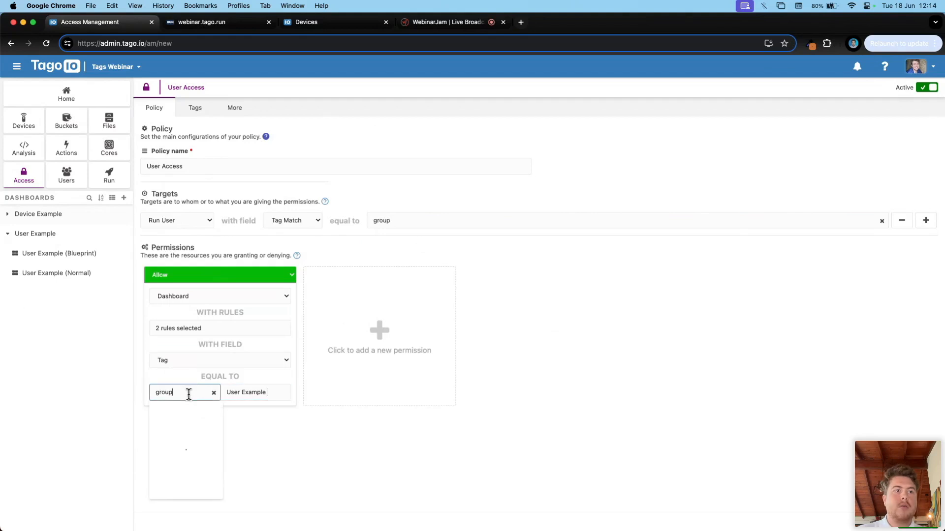
pyautogui.click(208, 363)
pyautogui.click(189, 373)
pyautogui.click(182, 394)
pyautogui.click(232, 434)
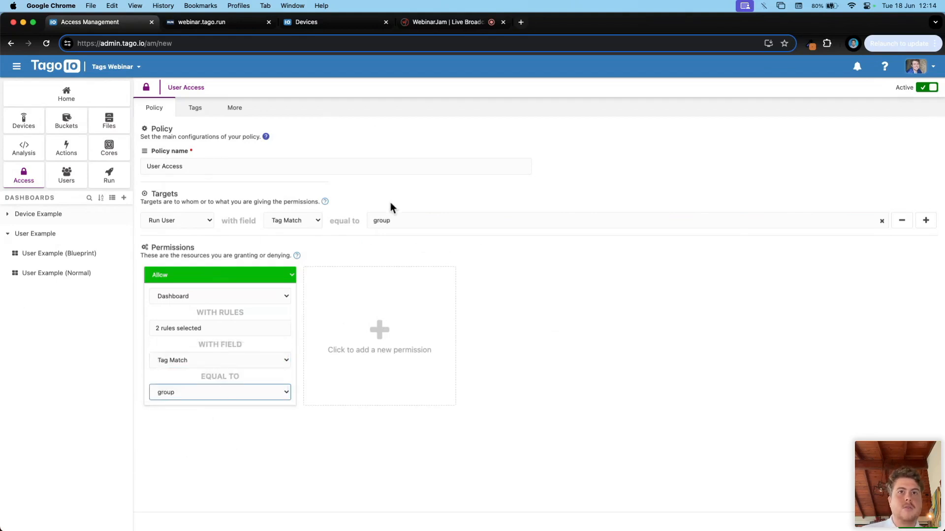
pyautogui.click(485, 197)
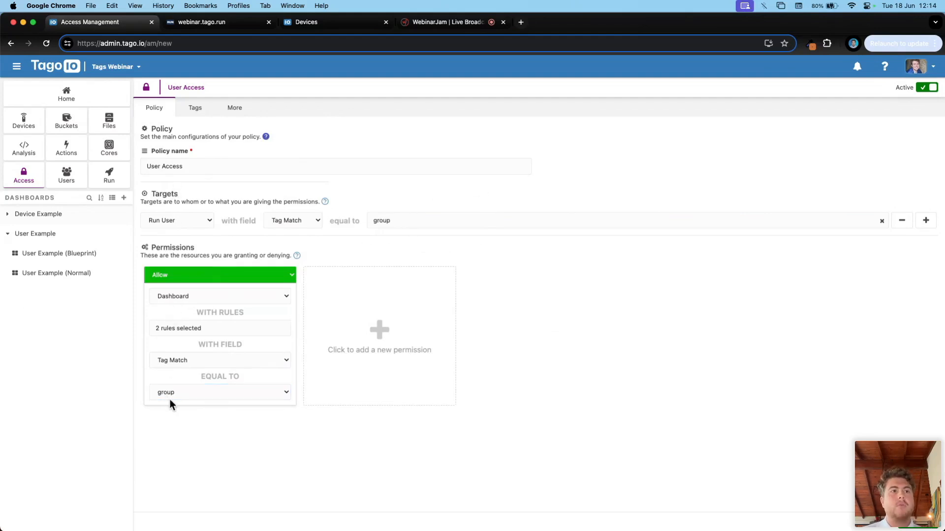
pyautogui.click(160, 329)
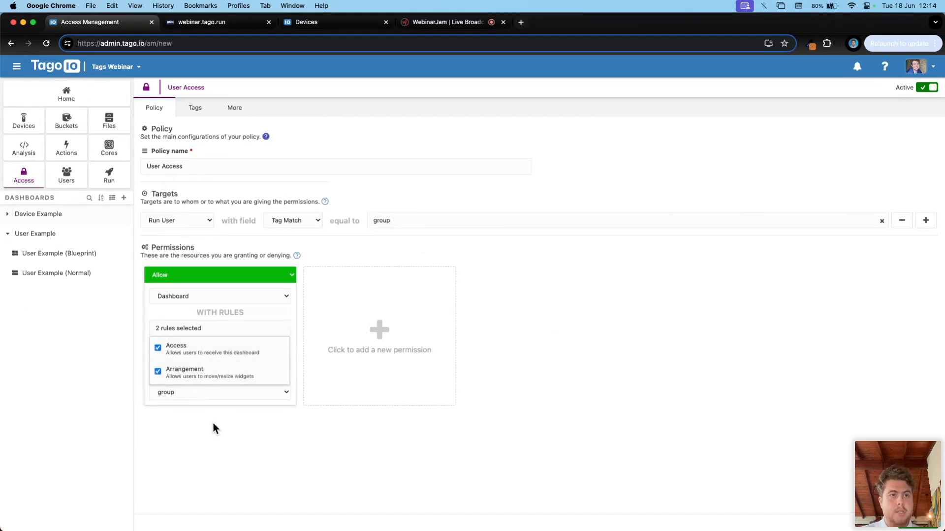
pyautogui.click(265, 459)
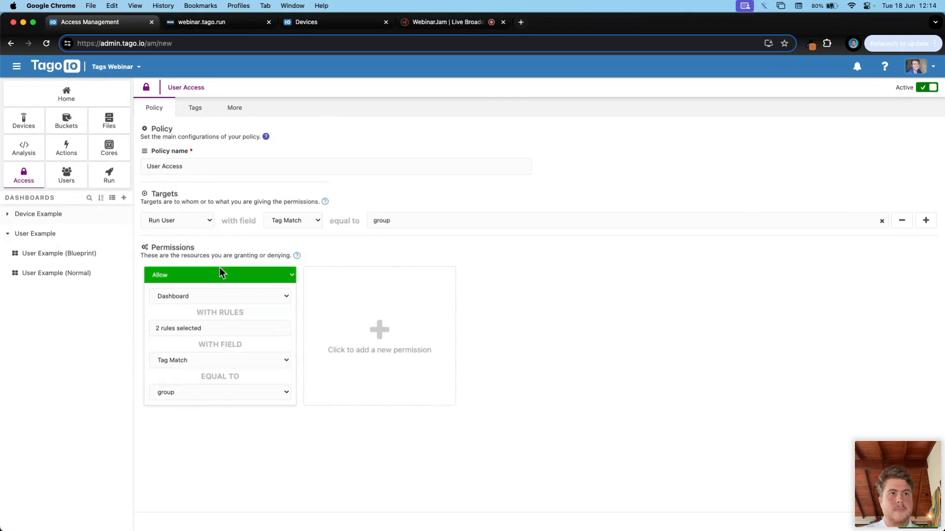
# Step: Save the User Access policy, choosing to apply the changes
pyautogui.click(918, 529)
pyautogui.click(519, 334)
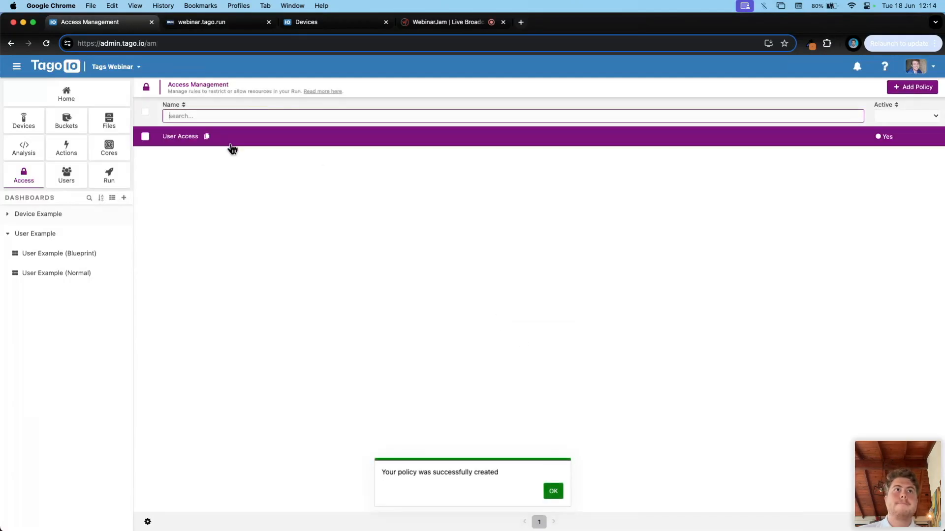
pyautogui.click(232, 143)
# Step: Reload the Run app to see the policy's effect, then return to the admin console
pyautogui.click(216, 22)
pyautogui.press('super+r')
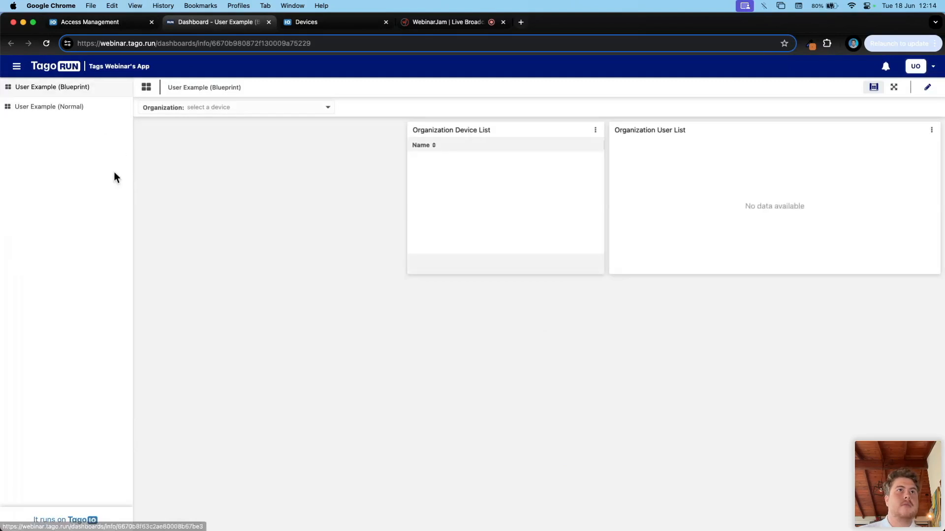
pyautogui.click(109, 22)
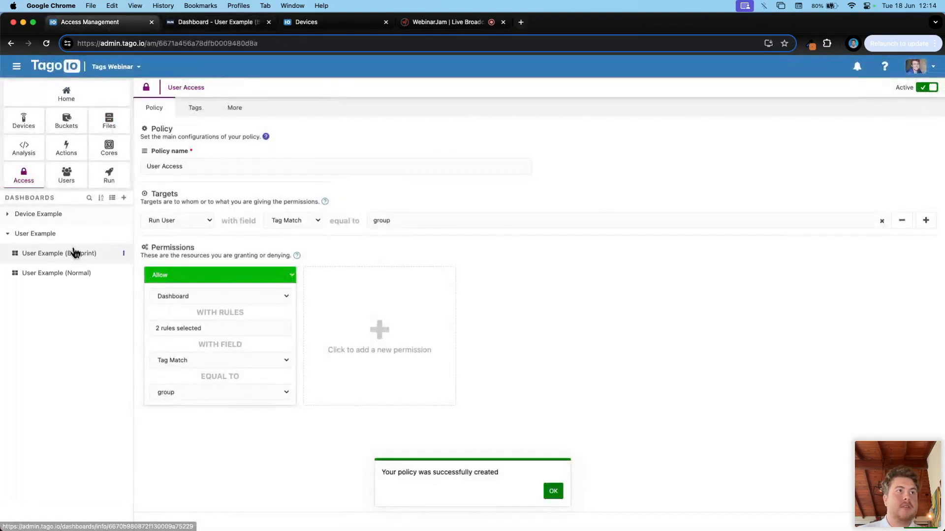
pyautogui.click(123, 254)
# Step: Inspect the Blueprint dashboard's tags, showing group = User Example
pyautogui.click(134, 268)
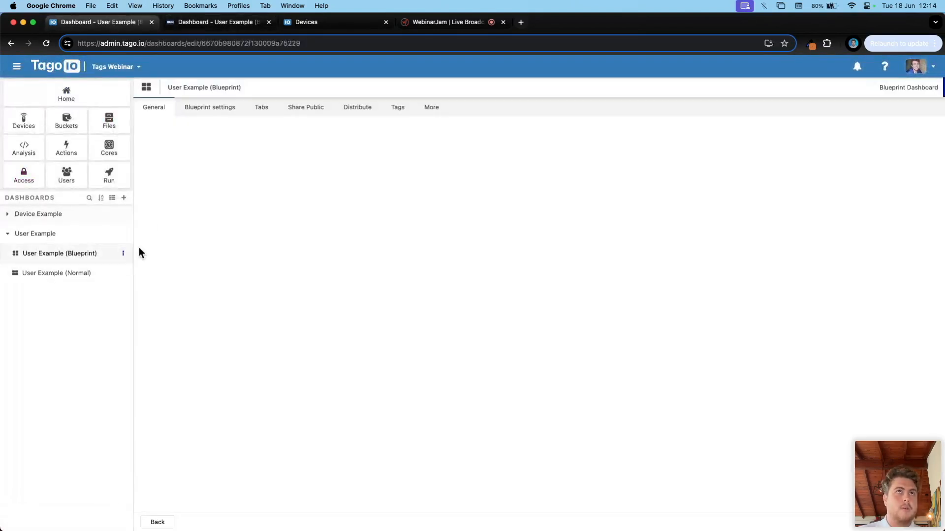
pyautogui.click(402, 108)
pyautogui.click(185, 174)
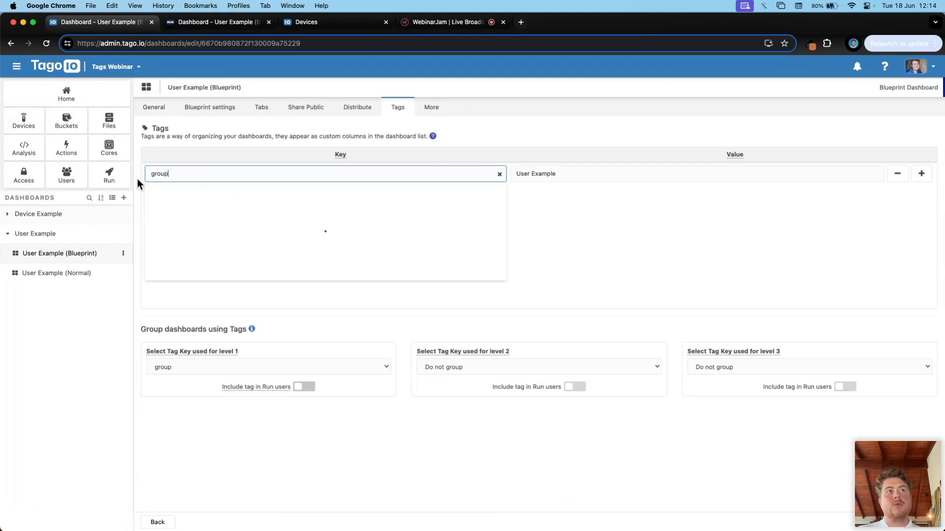
pyautogui.moveTo(556, 175); pyautogui.dragTo(513, 180)
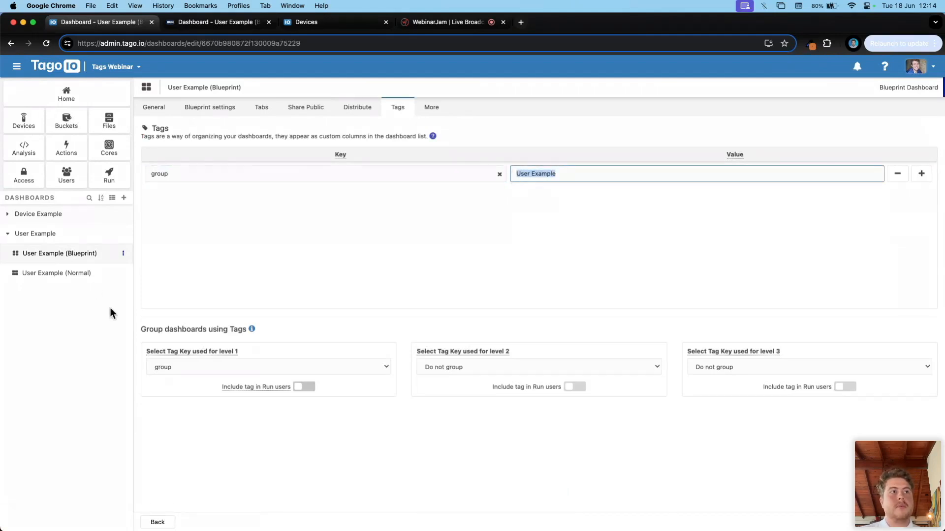
# Step: Check the Normal dashboard's tags, set level 1 grouping to group, then view the Run app
pyautogui.click(123, 273)
pyautogui.click(138, 286)
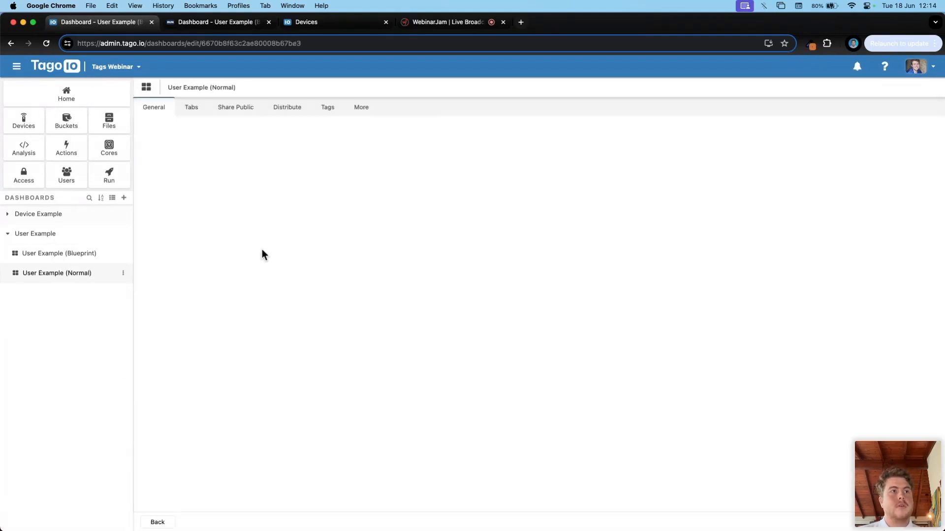
pyautogui.click(332, 109)
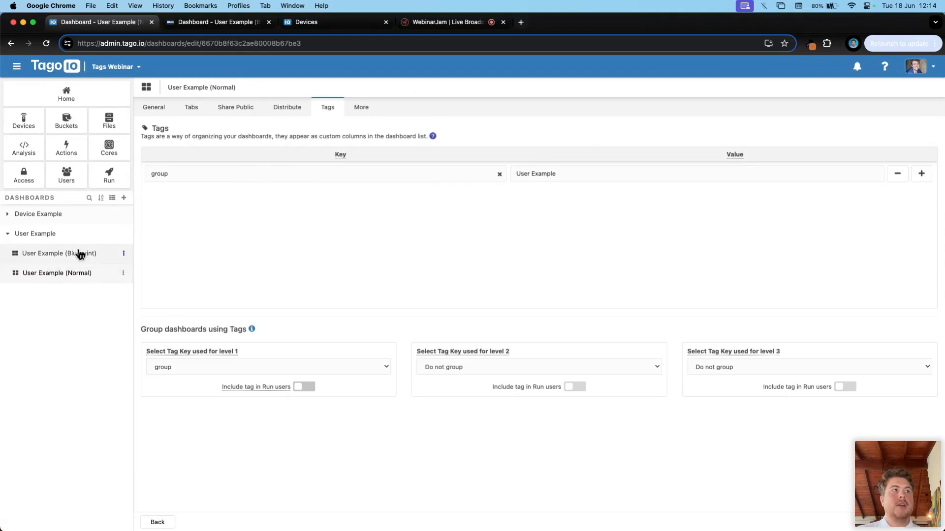
pyautogui.click(167, 367)
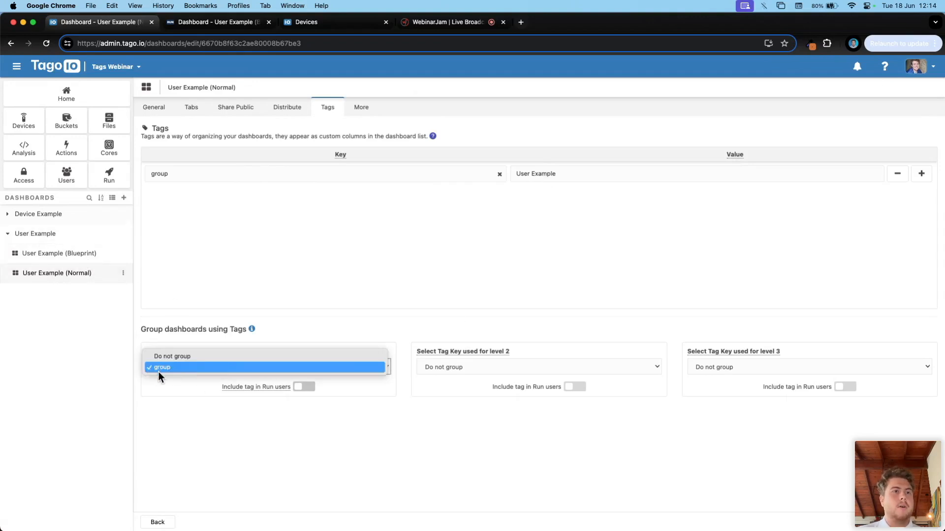
pyautogui.click(158, 371)
pyautogui.click(7, 237)
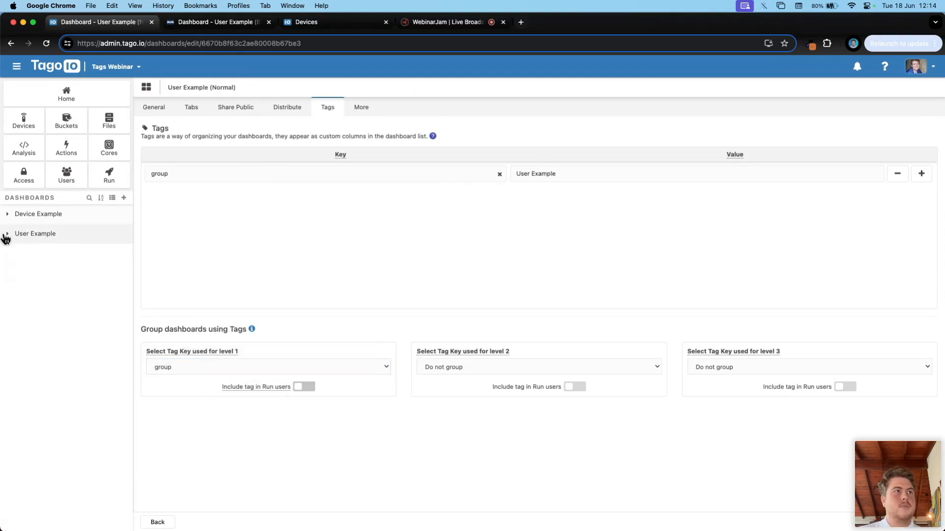
pyautogui.click(65, 240)
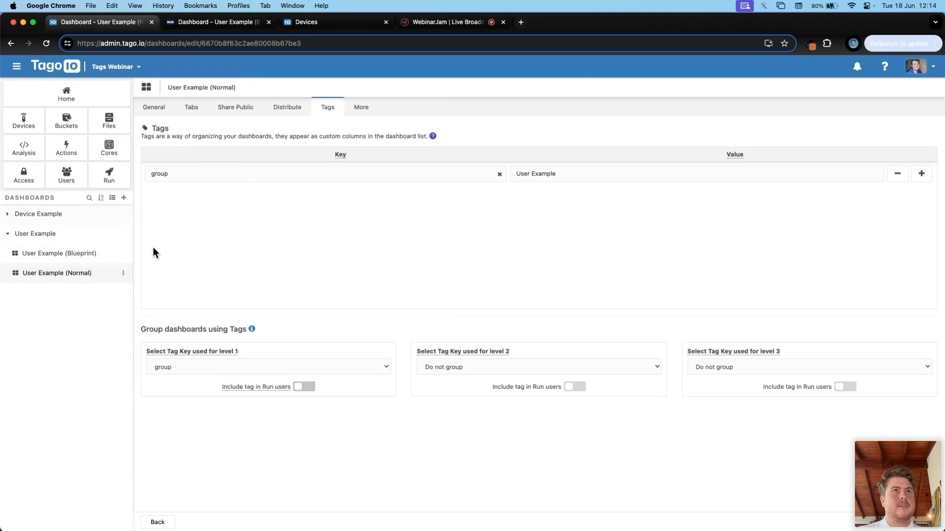
pyautogui.click(206, 25)
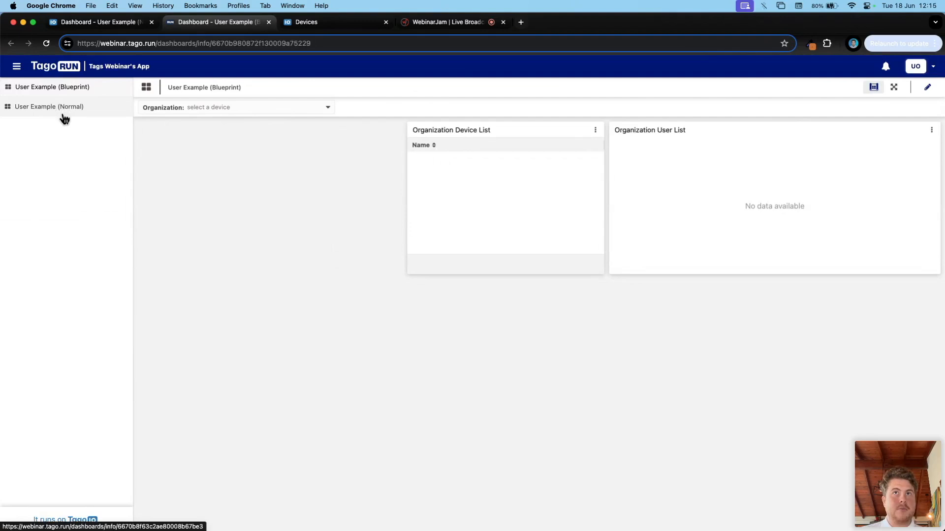
# Step: Check the Run app's organization picker and Normal dashboard against the admin devices list
pyautogui.click(191, 108)
pyautogui.click(333, 220)
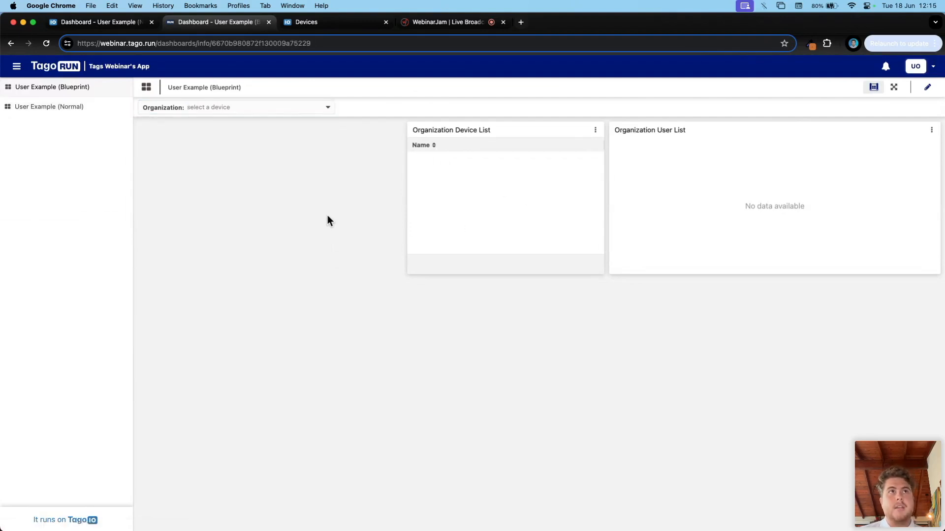
pyautogui.click(51, 104)
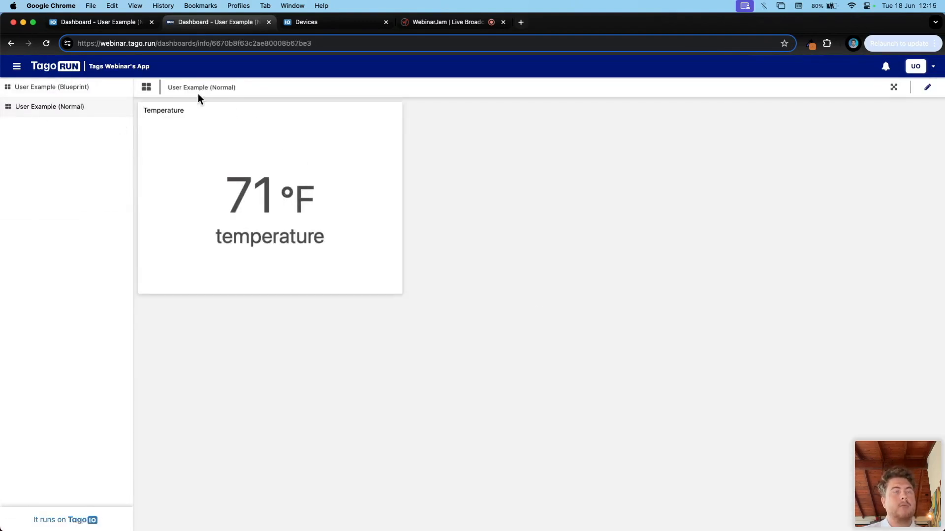
pyautogui.click(99, 22)
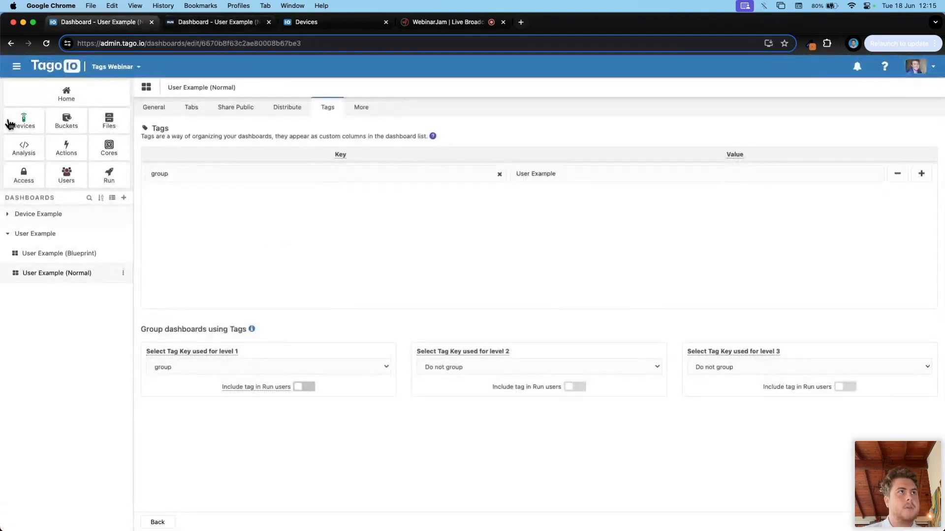
pyautogui.click(24, 120)
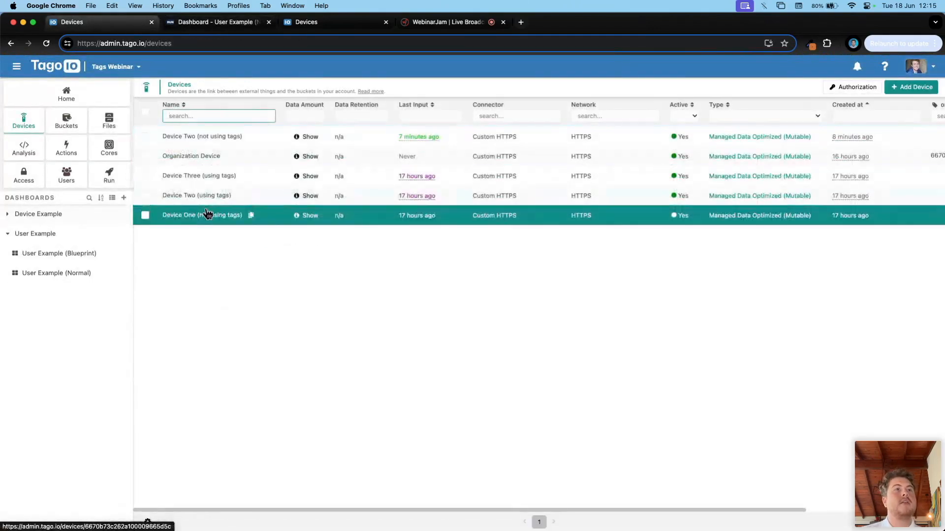
pyautogui.click(223, 22)
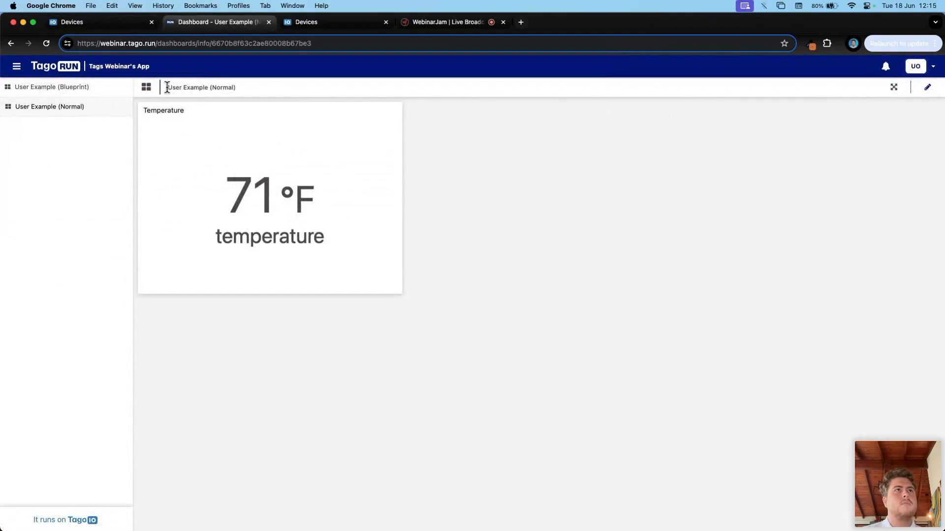
pyautogui.click(114, 23)
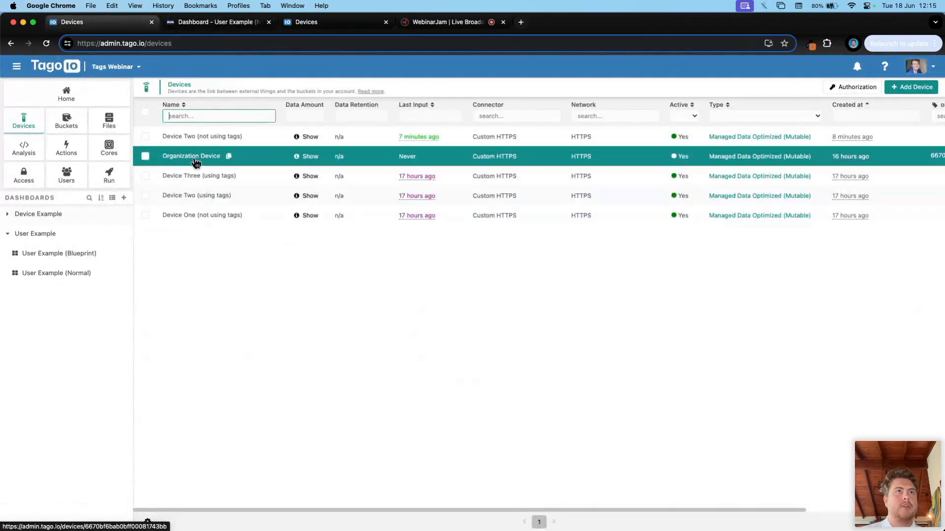
pyautogui.click(211, 29)
pyautogui.click(70, 28)
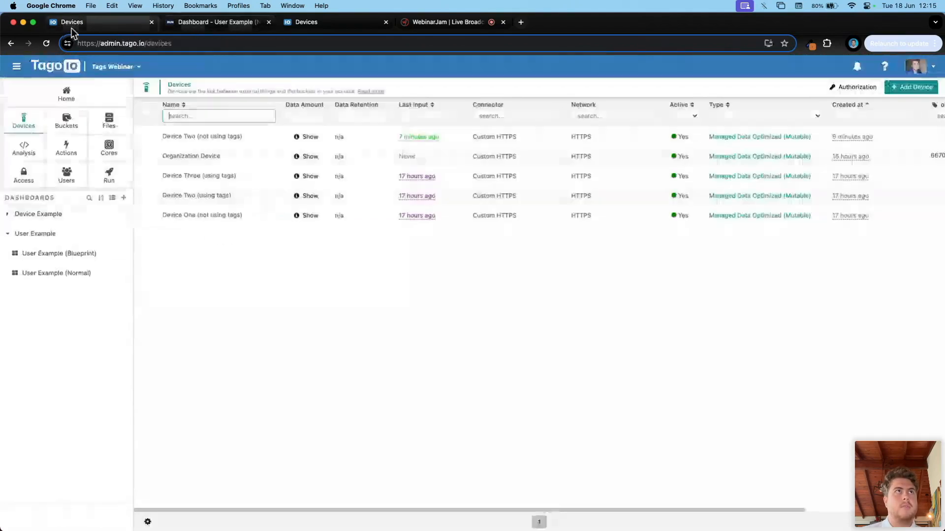
# Step: Confirm Device One has no tags and one data record, then open User Example (Blueprint)
pyautogui.click(188, 216)
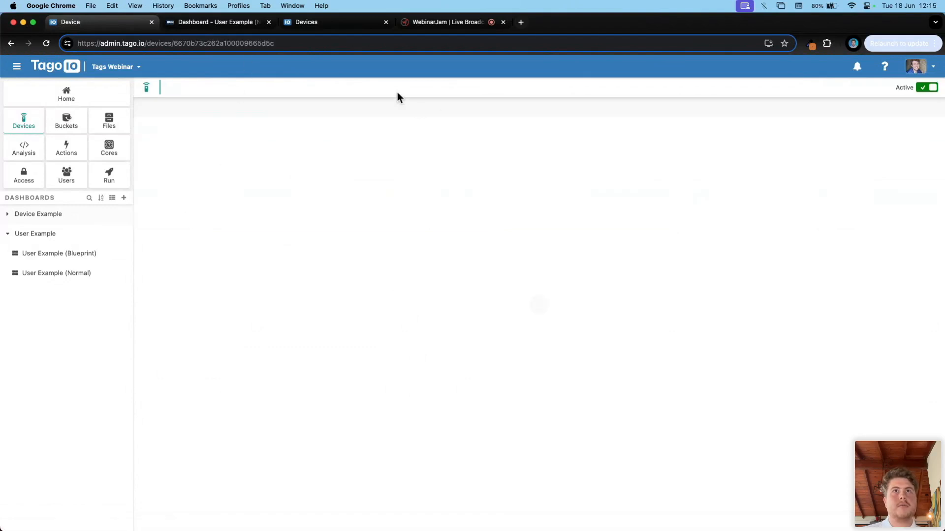
pyautogui.click(482, 110)
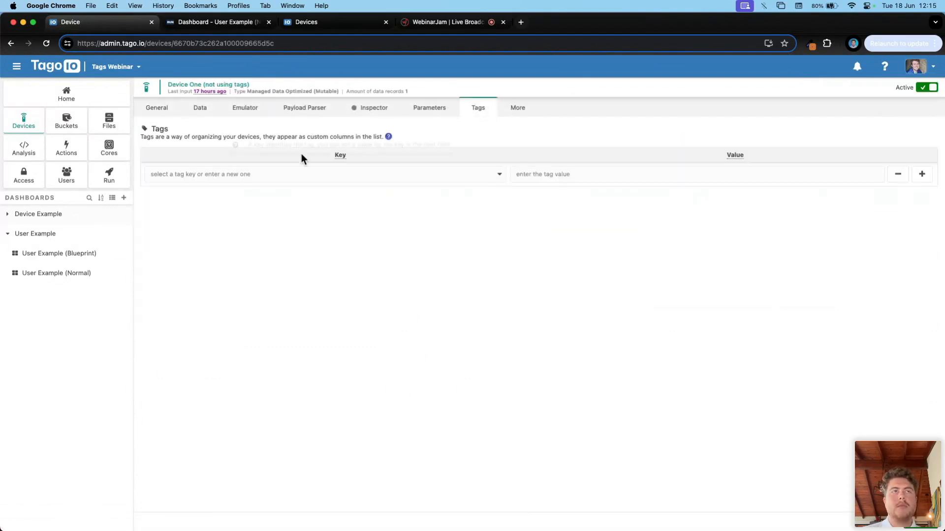
pyautogui.click(209, 113)
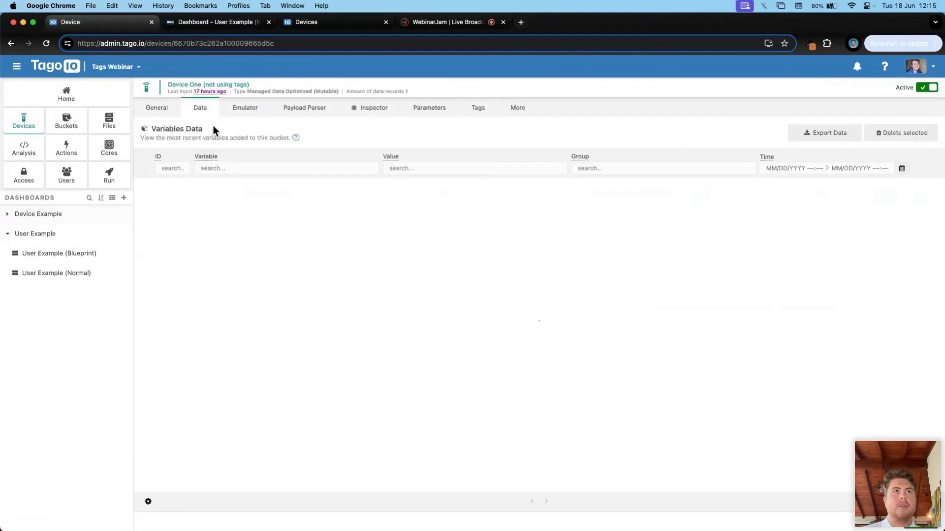
pyautogui.press('super+bracketleft')
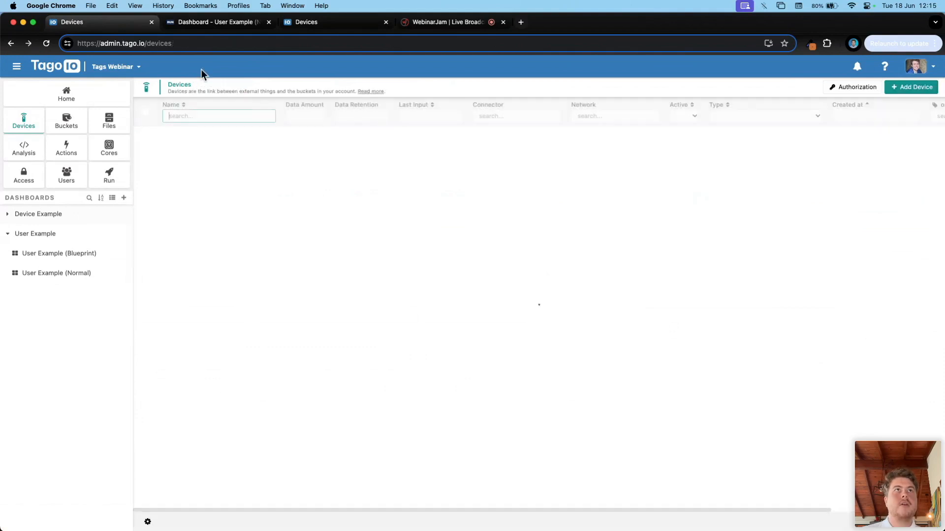
pyautogui.click(199, 24)
pyautogui.click(83, 88)
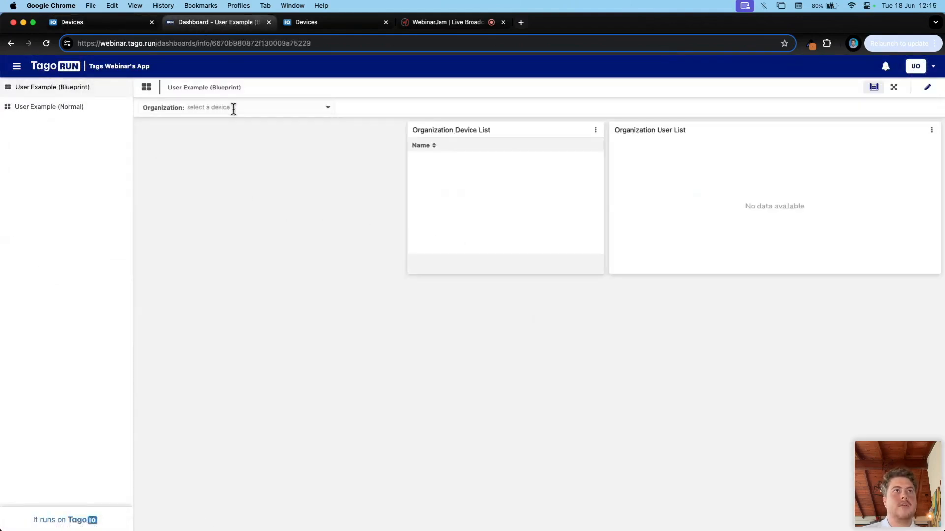
# Step: Open User Example (Blueprint) in the admin and choose Organization Device as the organization
pyautogui.click(186, 110)
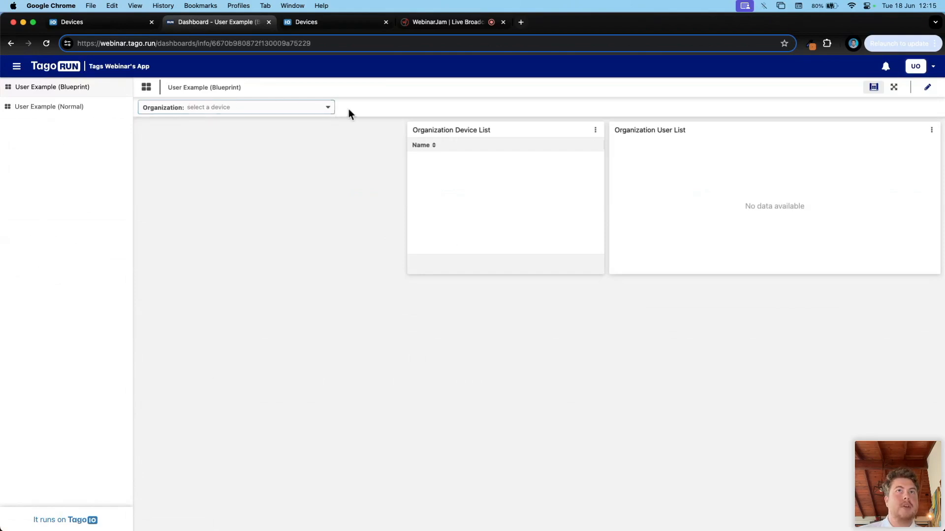
pyautogui.click(284, 105)
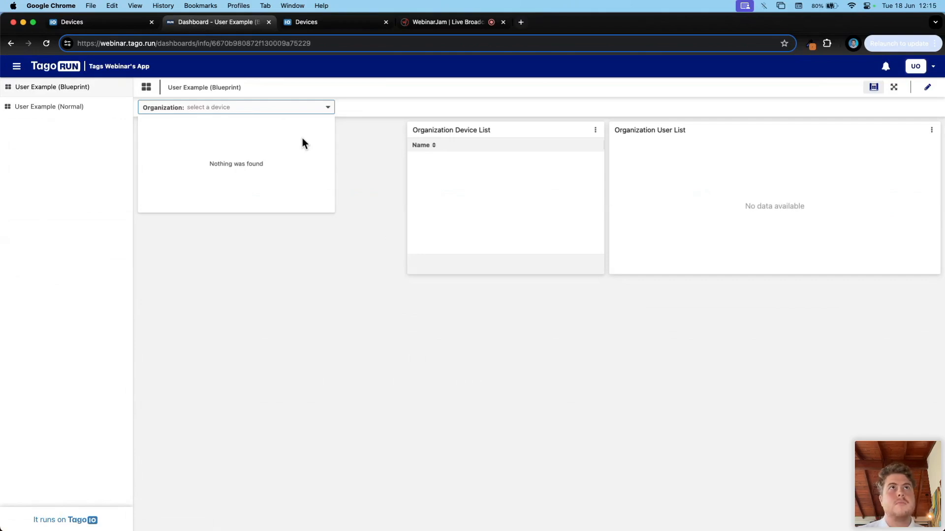
pyautogui.click(132, 19)
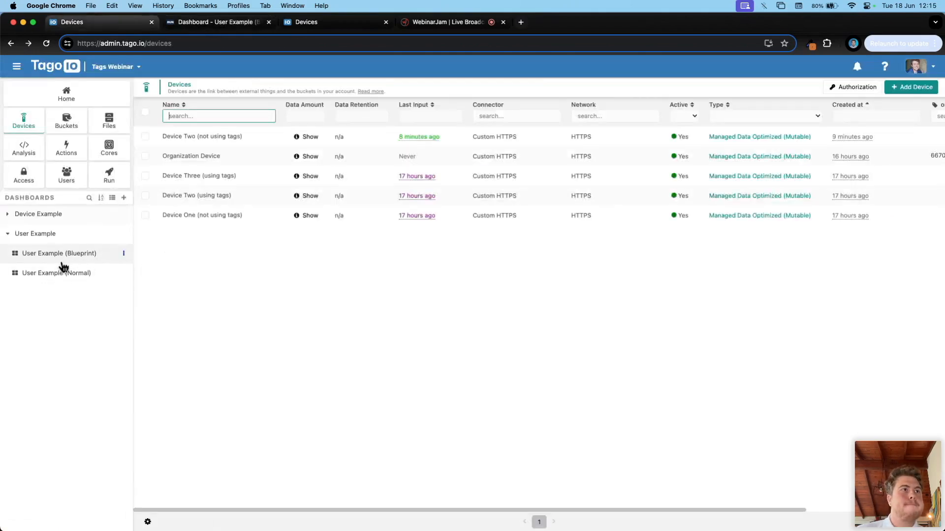
pyautogui.click(47, 253)
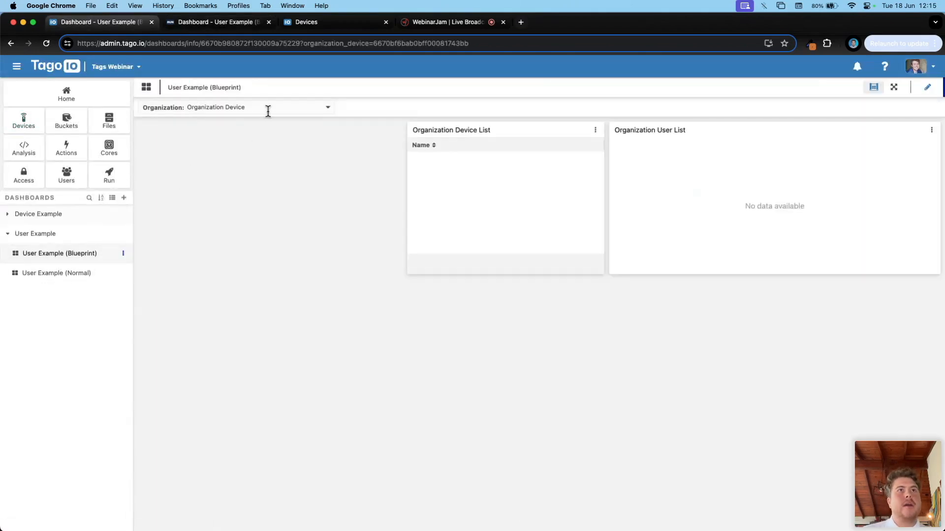
pyautogui.click(261, 108)
pyautogui.click(224, 127)
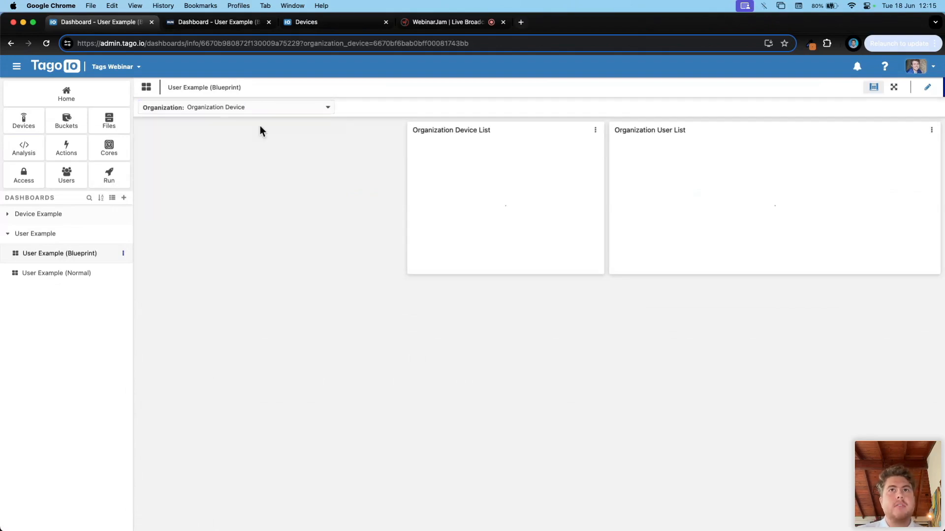
# Step: Enter edit mode and open the Organization Device List widget's settings
pyautogui.click(927, 87)
pyautogui.click(596, 129)
pyautogui.click(613, 147)
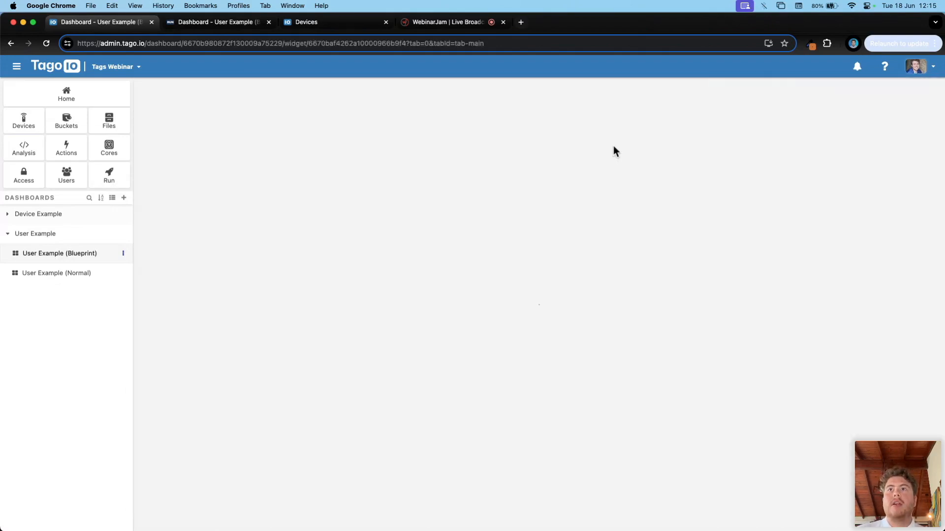
# Step: Review the device list filters (organization_id match, device_type = temperature), then return to the dashboard
pyautogui.click(860, 162)
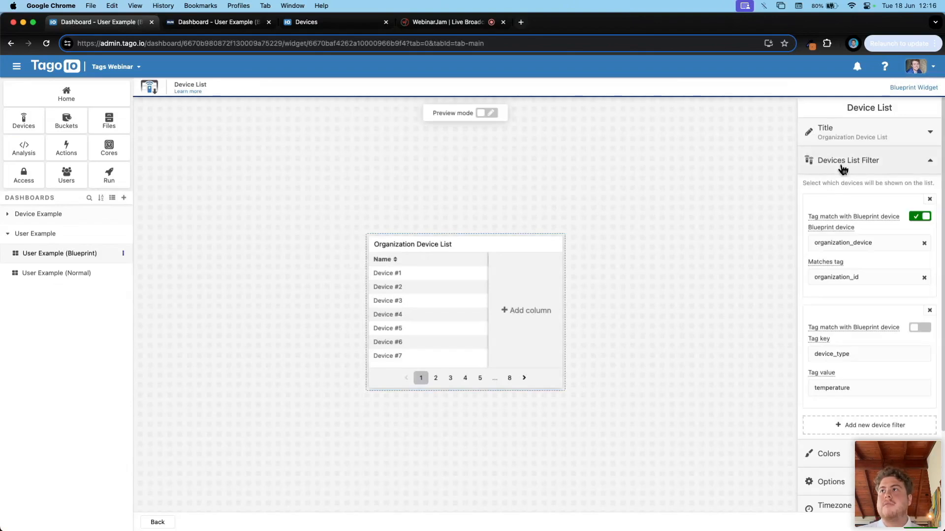
pyautogui.scroll(-1, 825, 260)
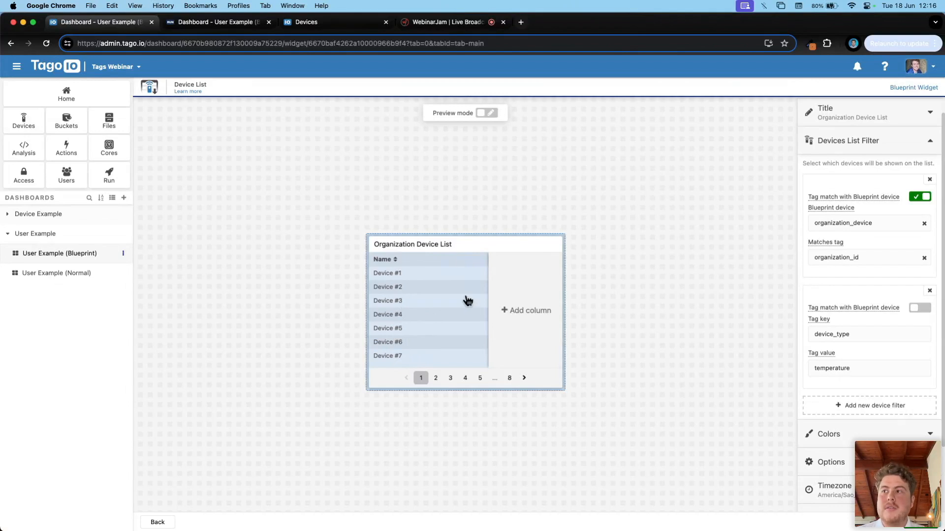
pyautogui.doubleClick(854, 368)
pyautogui.doubleClick(854, 334)
pyautogui.doubleClick(860, 370)
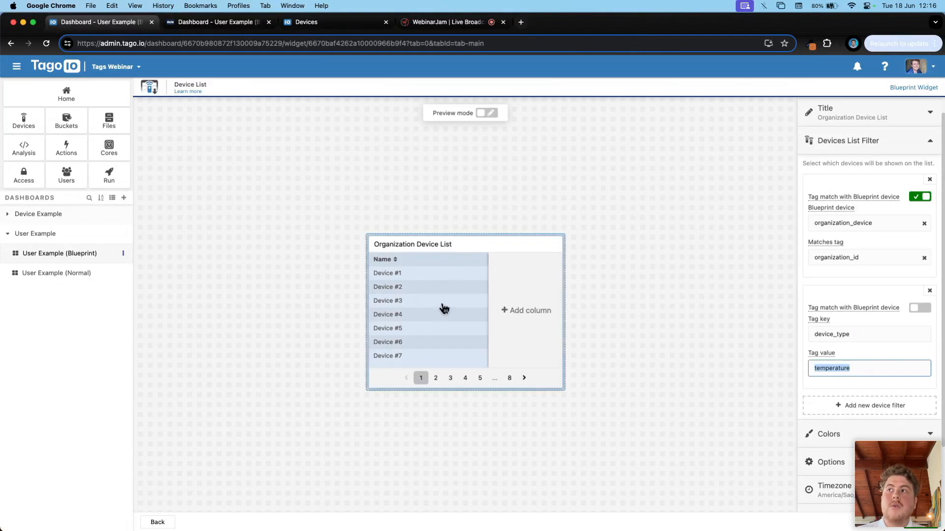
pyautogui.doubleClick(869, 257)
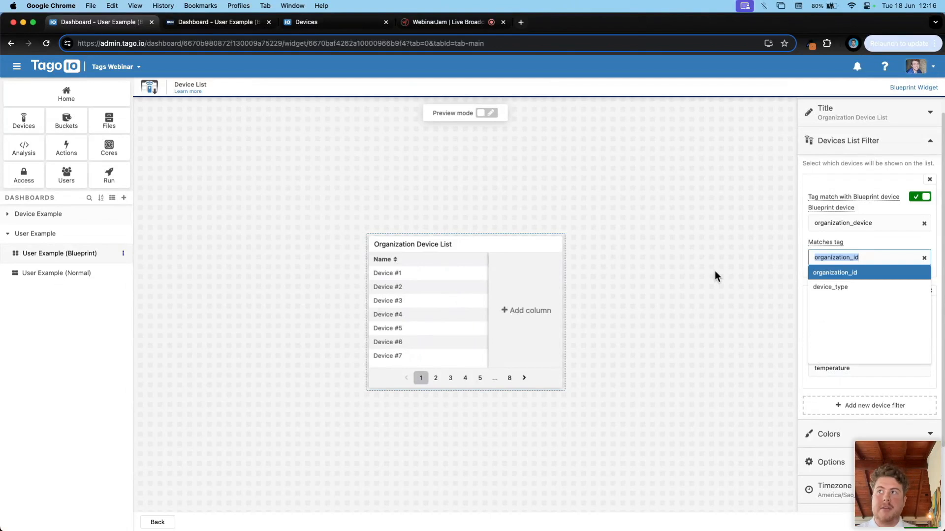
pyautogui.click(763, 215)
pyautogui.press('super+Left')
pyautogui.click(238, 107)
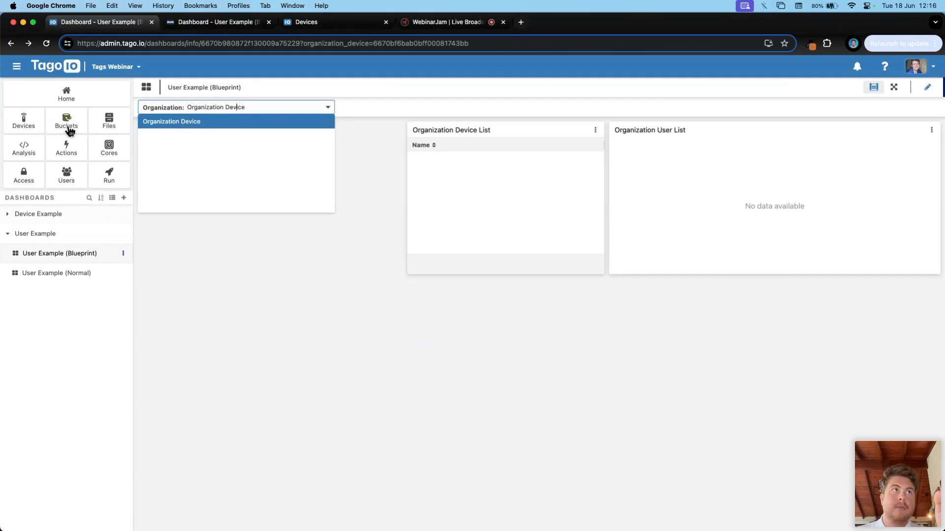
# Step: Open Organization Device, note its ID, and view its tags organization_id and device_type = organization
pyautogui.click(23, 125)
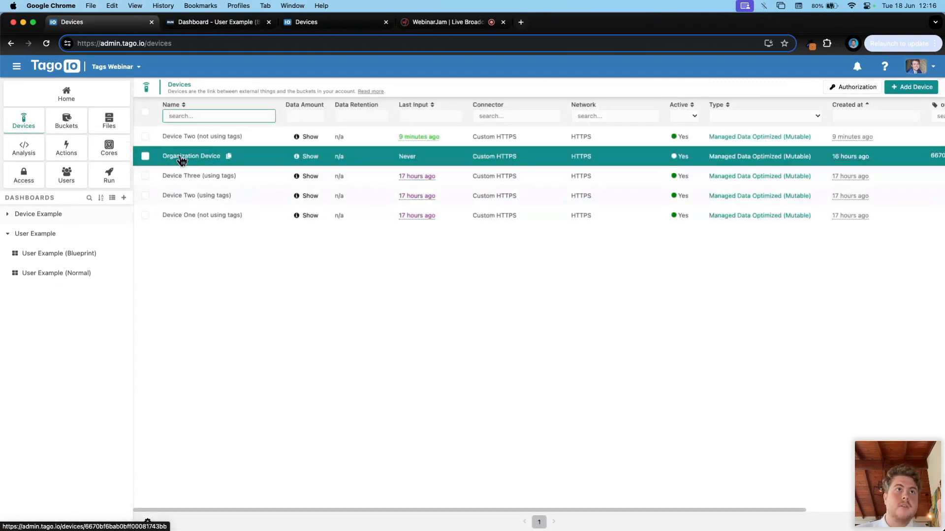
pyautogui.click(180, 156)
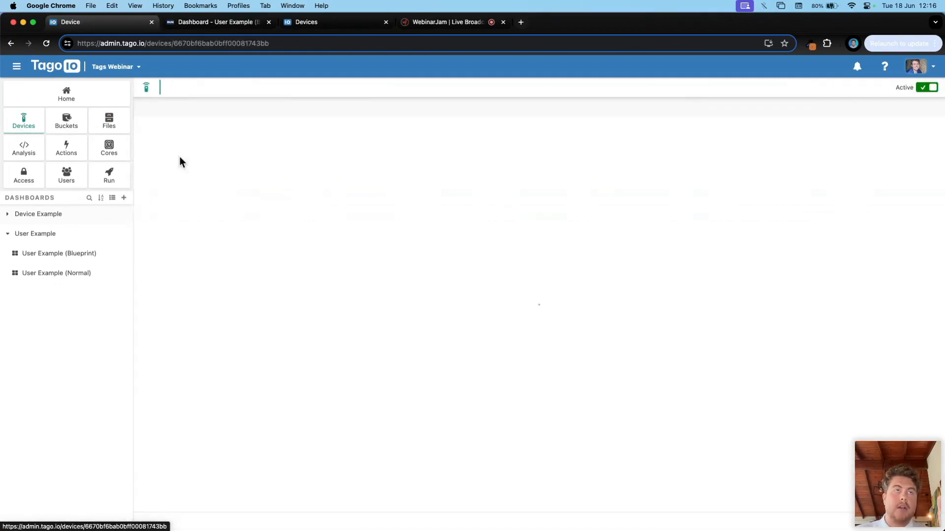
pyautogui.doubleClick(220, 44)
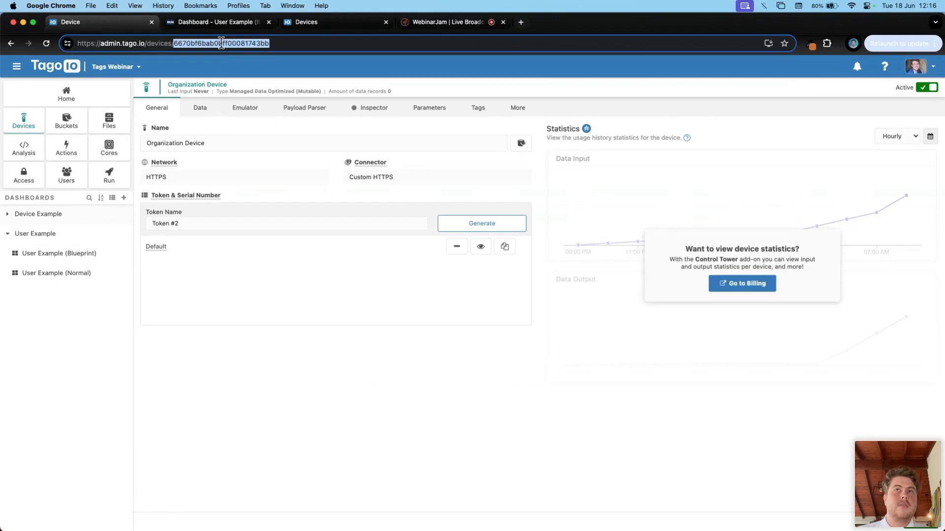
pyautogui.moveTo(228, 85); pyautogui.dragTo(163, 84)
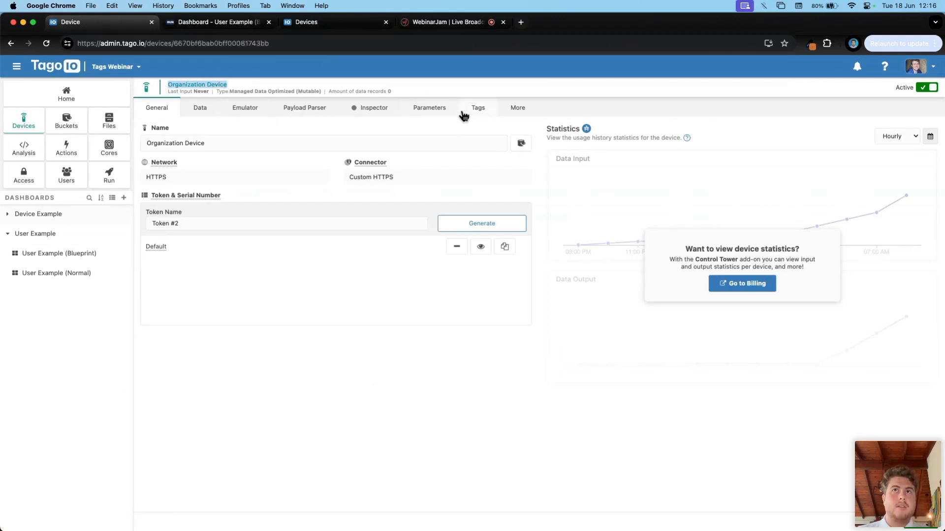
pyautogui.click(478, 109)
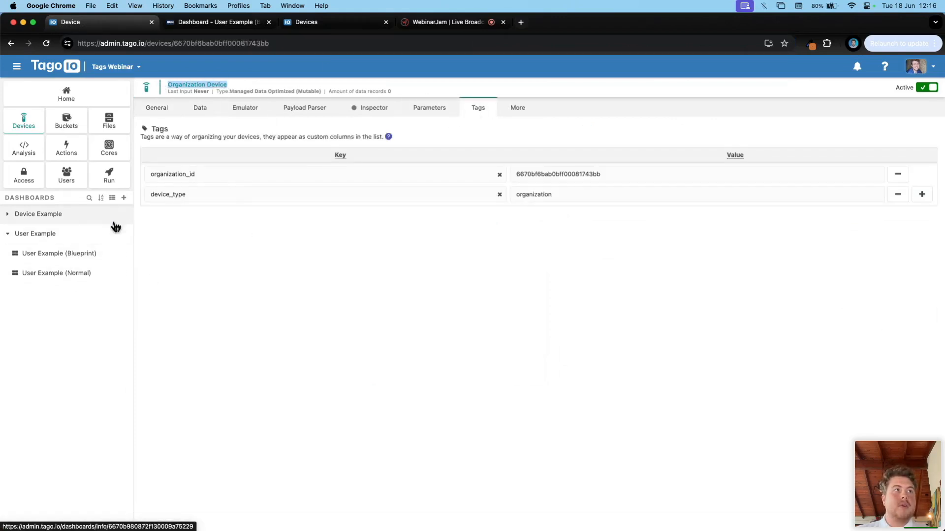
pyautogui.keyDown('super'); pyautogui.click(124, 257); pyautogui.keyUp('super')
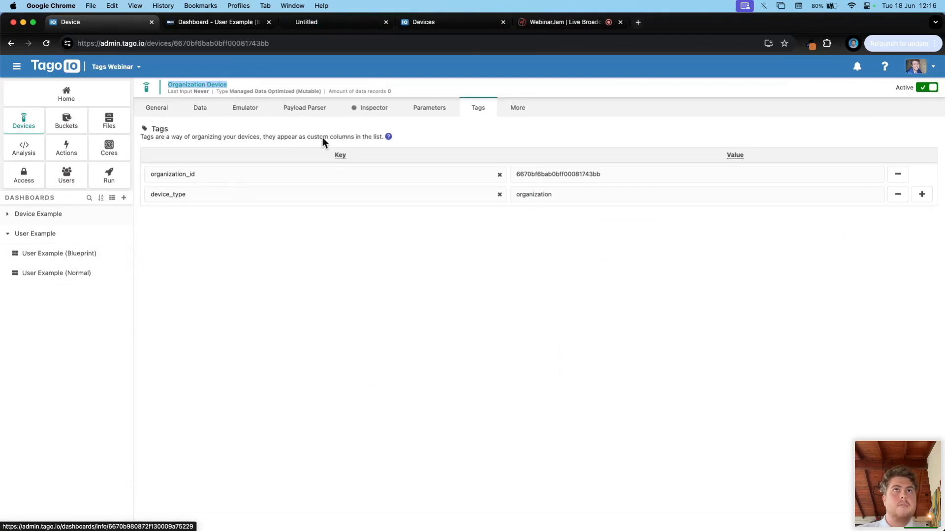
# Step: Review the dashboard's blueprint device settings for organization_device with tag value organization
pyautogui.click(337, 27)
pyautogui.middleClick(422, 26)
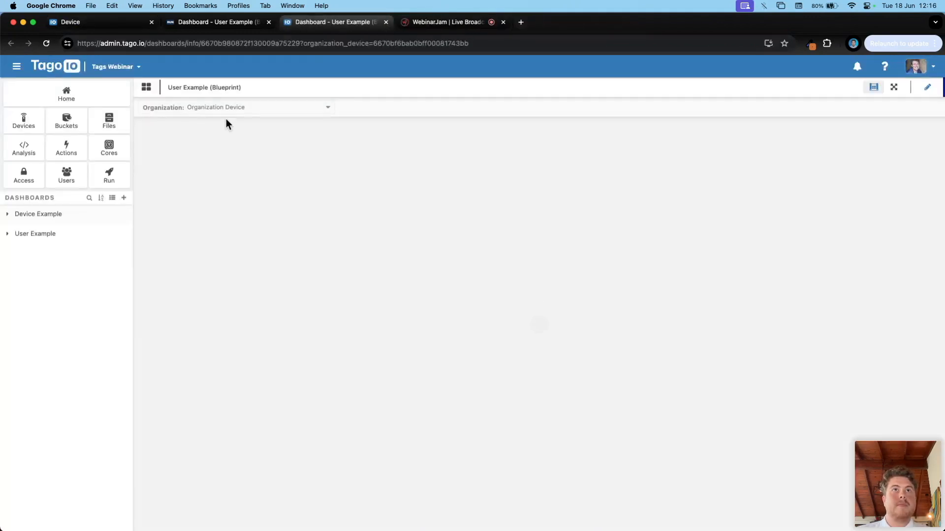
pyautogui.click(926, 90)
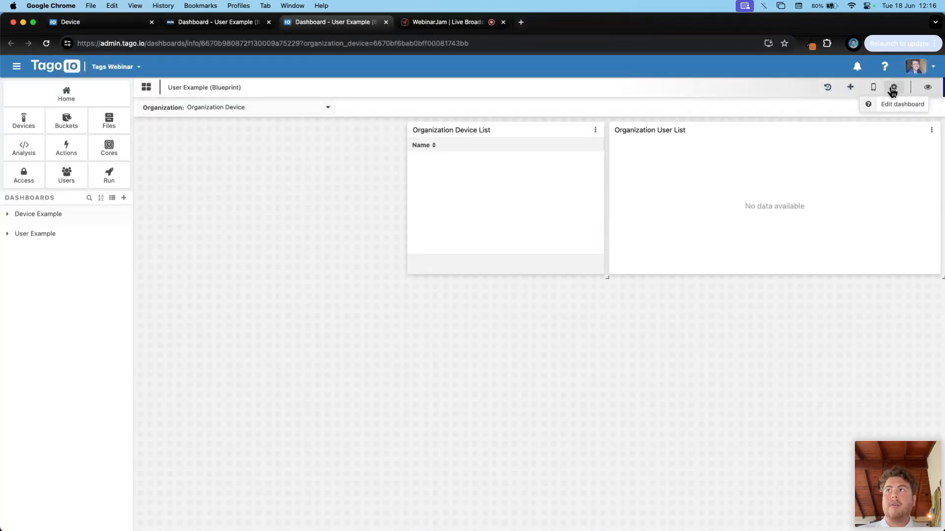
pyautogui.click(890, 88)
pyautogui.click(220, 115)
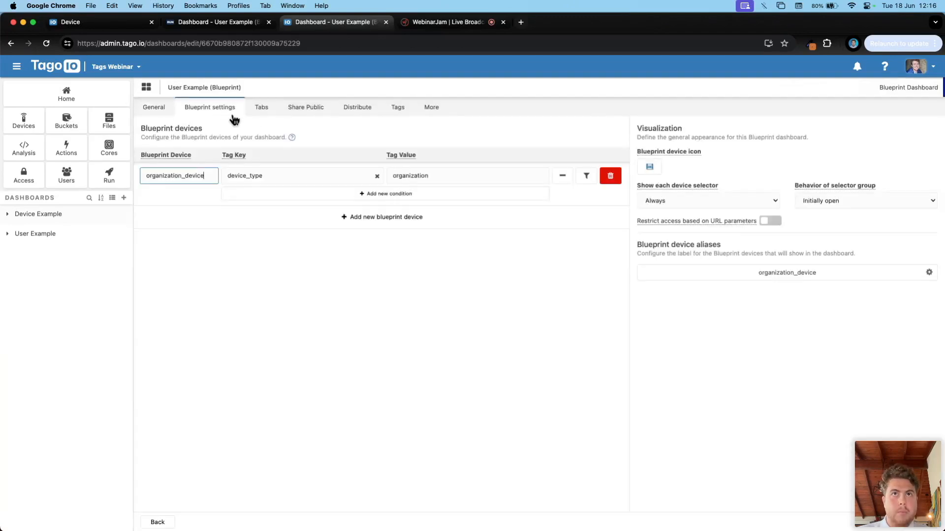
pyautogui.doubleClick(174, 176)
pyautogui.click(261, 176)
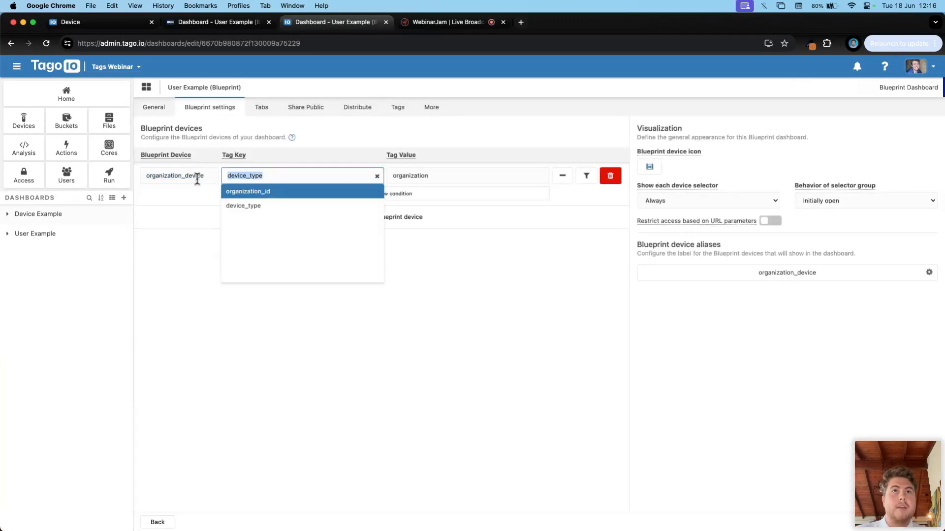
pyautogui.click(441, 176)
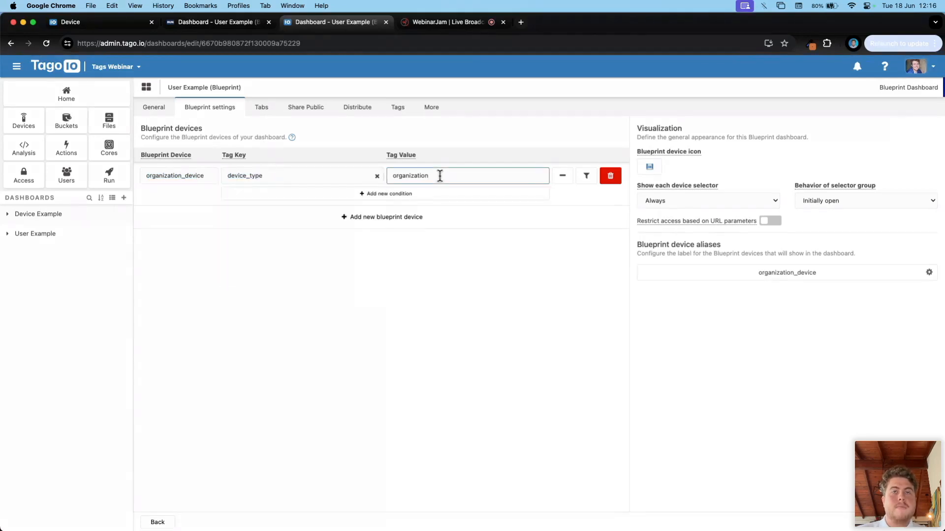
# Step: Inspect the organization_device alias label unchanged and reopen User Example (Blueprint)
pyautogui.click(929, 272)
pyautogui.moveTo(443, 270); pyautogui.dragTo(334, 269)
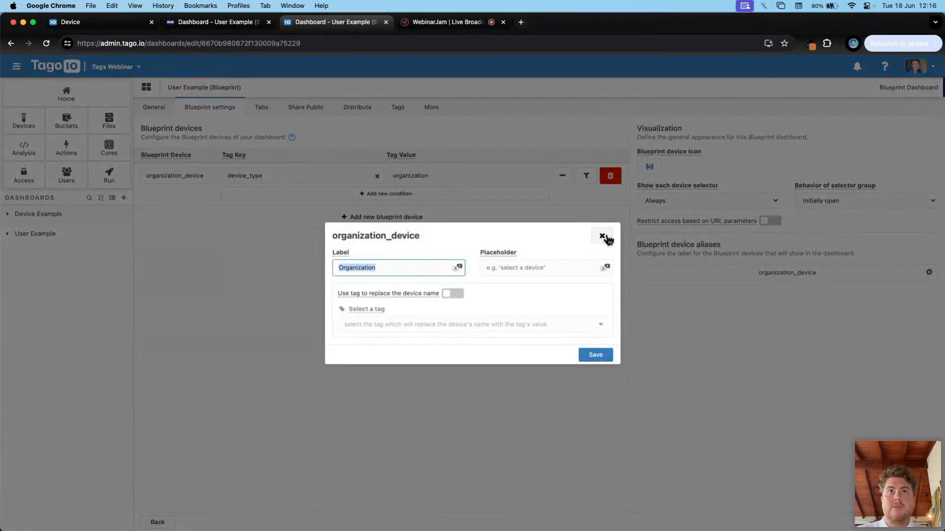
pyautogui.click(603, 236)
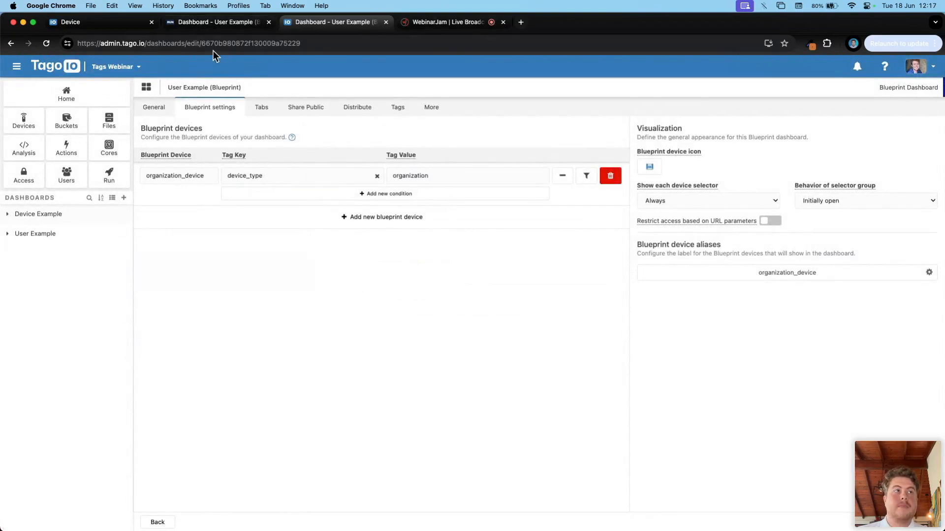
pyautogui.click(68, 240)
pyautogui.click(63, 254)
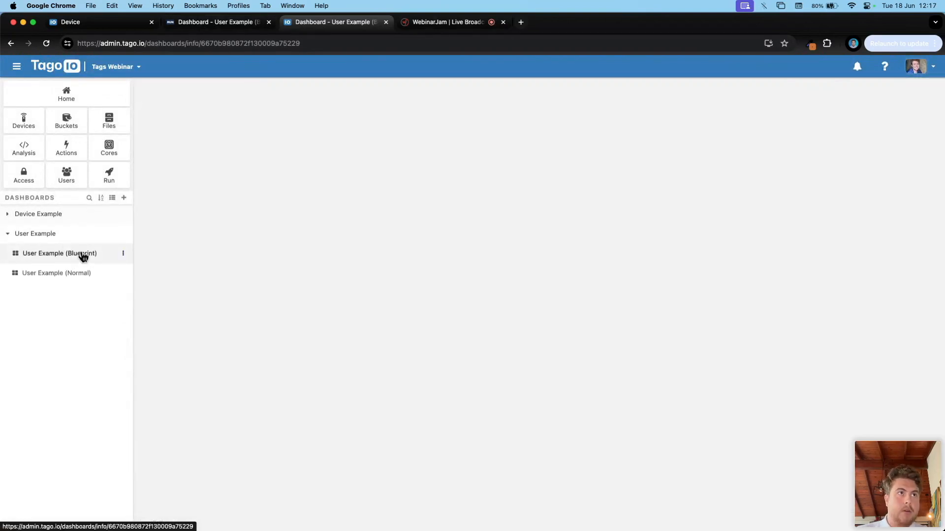
# Step: Compare Organization Device's tag keys with the Blueprint dashboard, then list all five devices
pyautogui.click(101, 22)
pyautogui.click(193, 196)
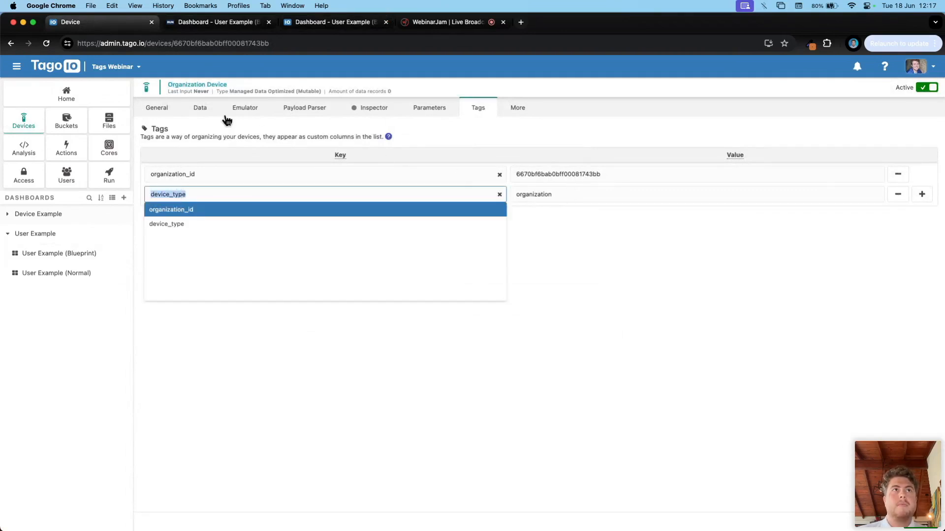
pyautogui.click(216, 23)
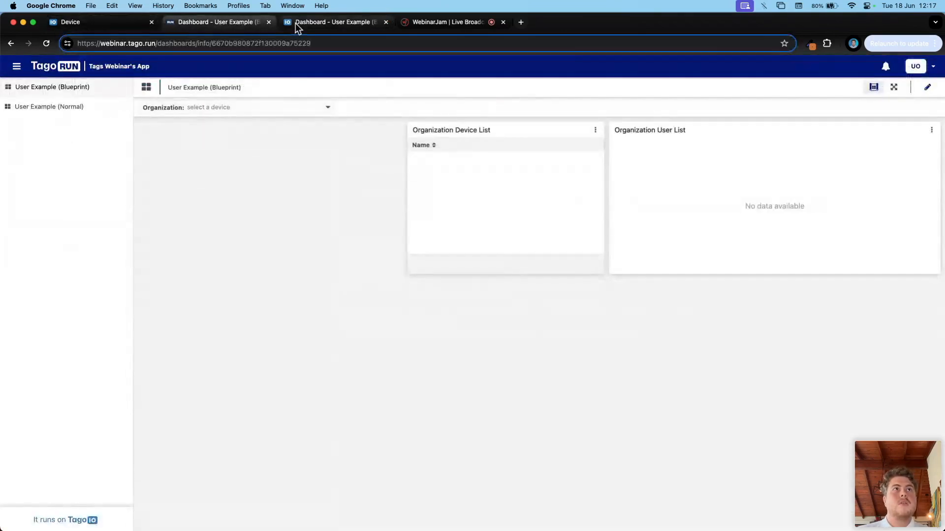
pyautogui.click(102, 26)
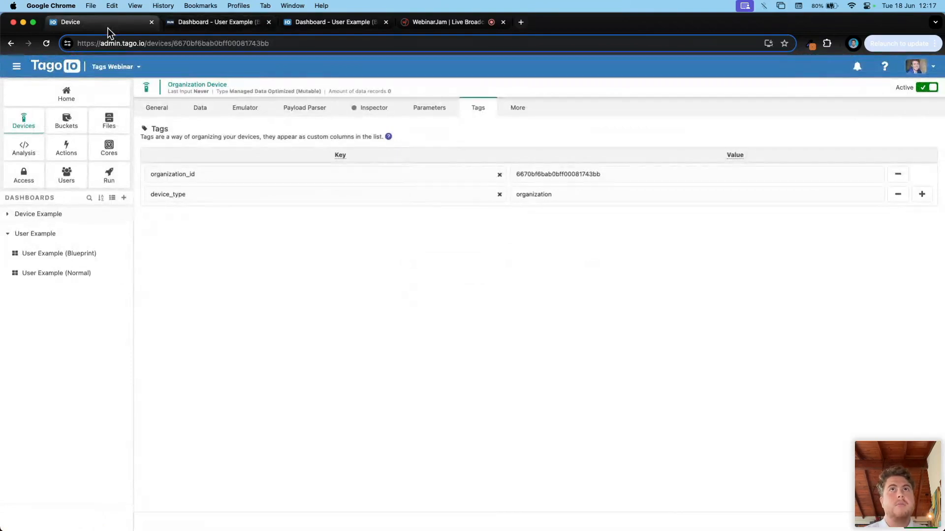
pyautogui.click(333, 28)
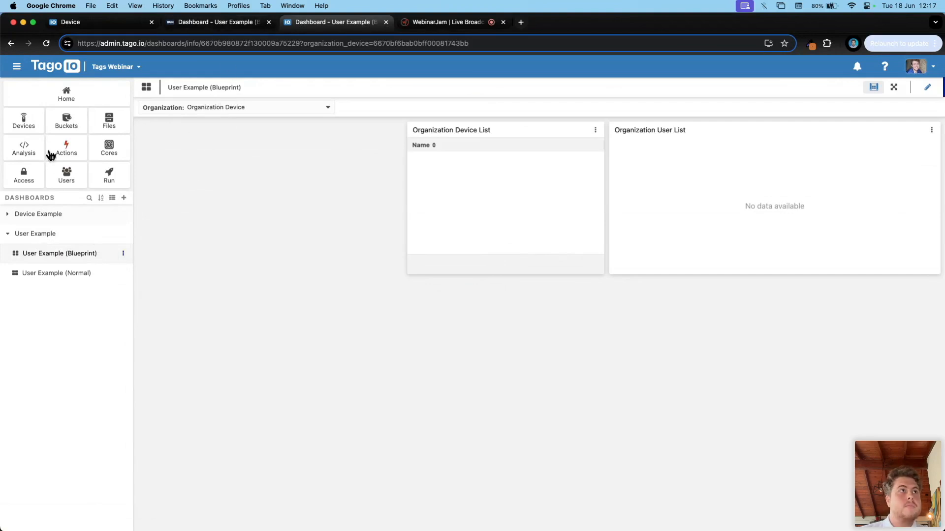
pyautogui.click(28, 124)
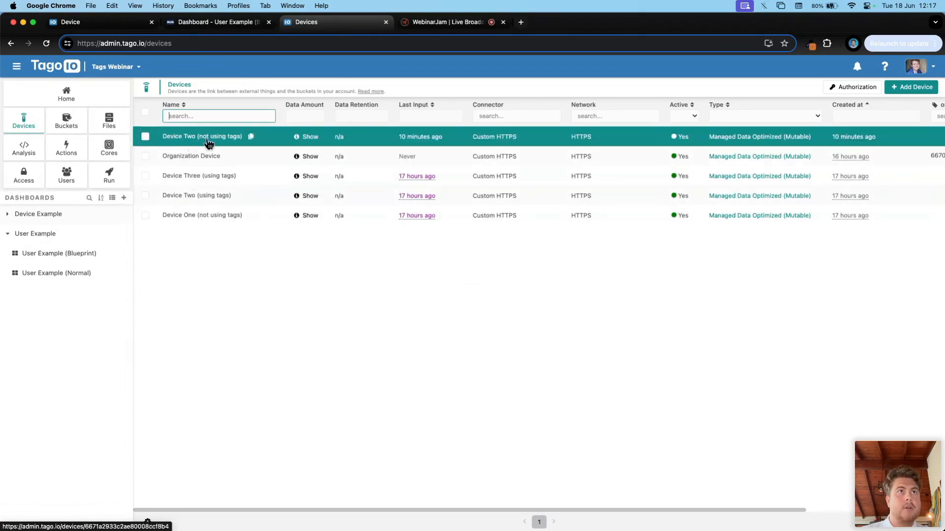
# Step: Add a new tag with key organization_id to Device Two (using tags)
pyautogui.click(191, 202)
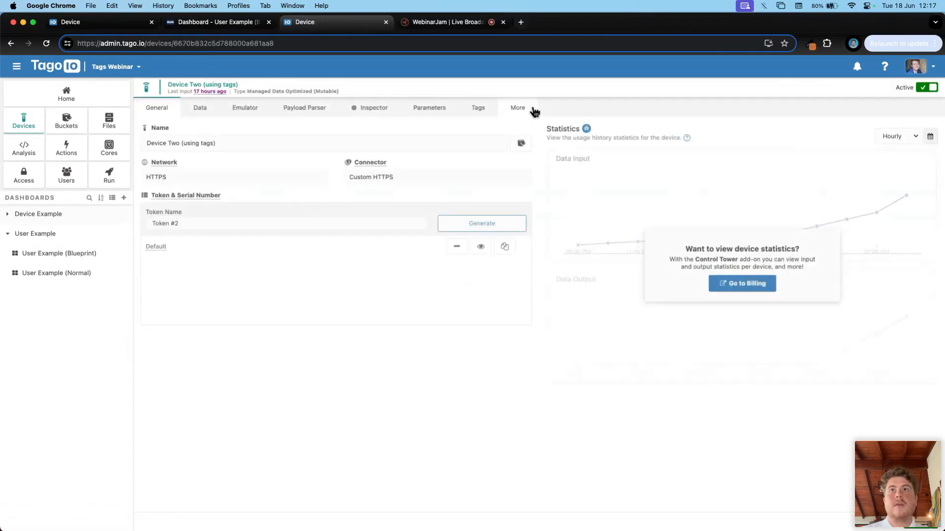
pyautogui.click(476, 112)
pyautogui.click(921, 175)
pyautogui.click(293, 194)
pyautogui.write('organiza')
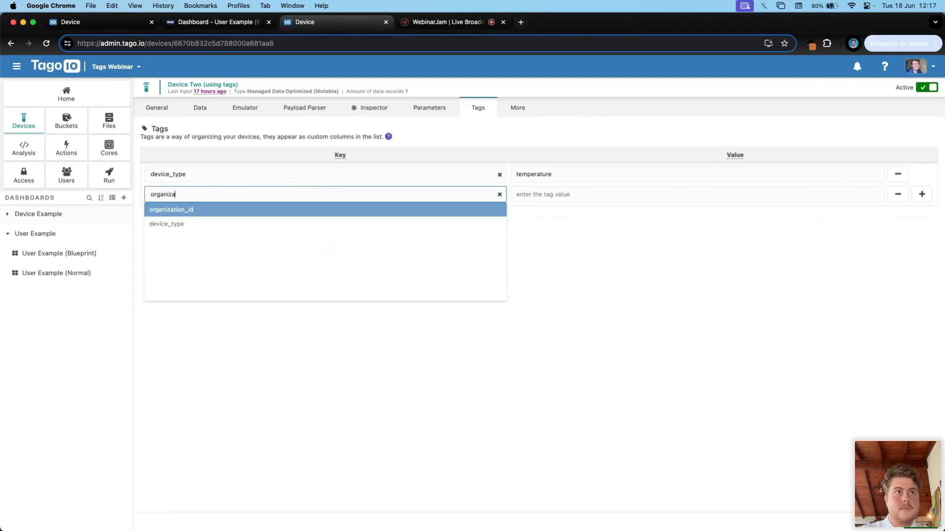
pyautogui.click(205, 212)
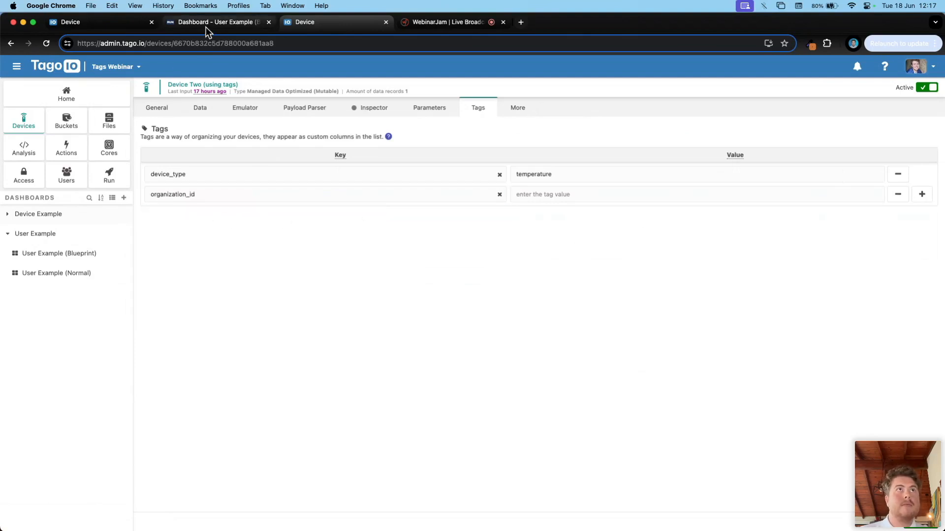
# Step: Copy the Organization Device's ID from a new device list tab
pyautogui.keyDown('super'); pyautogui.click(28, 124); pyautogui.keyUp('super')
pyautogui.click(426, 24)
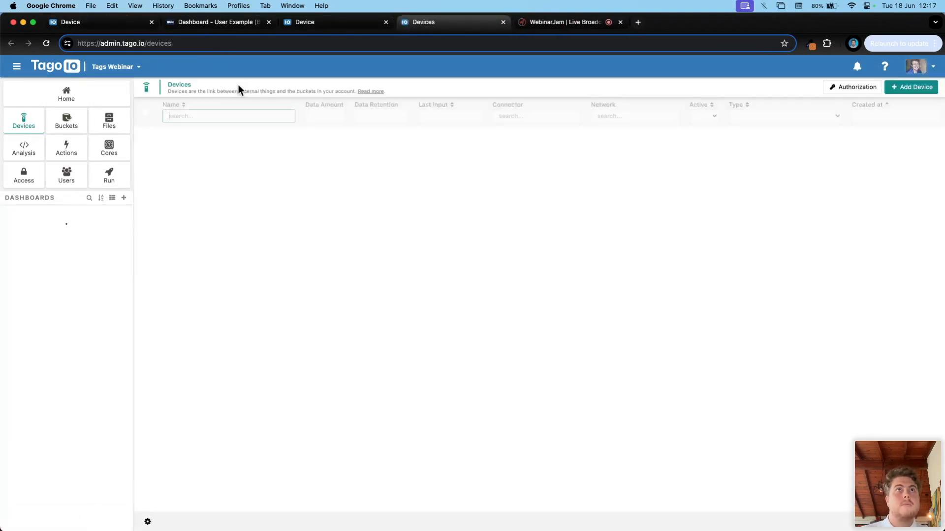
pyautogui.click(190, 156)
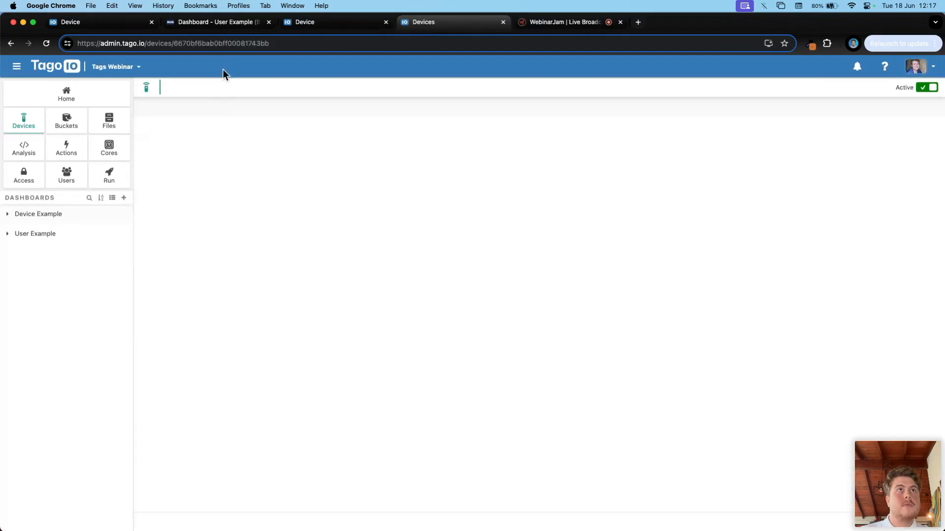
pyautogui.doubleClick(214, 43)
pyautogui.press('super+c')
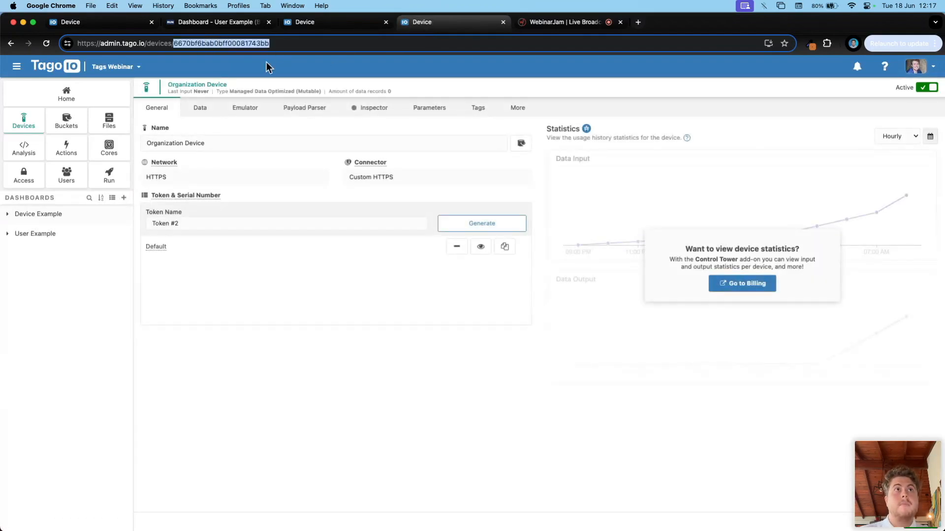
# Step: Paste the ID as the organization_id value, save, and open User Example (Blueprint)
pyautogui.click(319, 23)
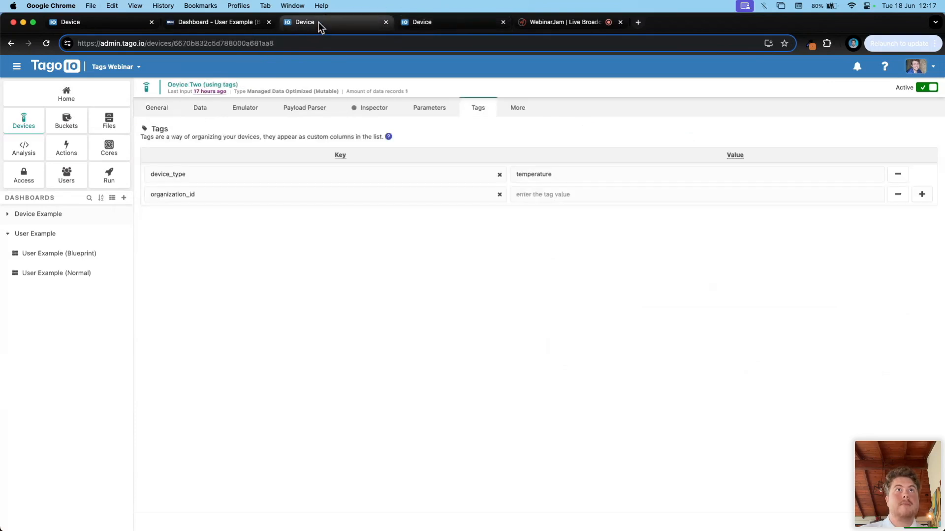
pyautogui.moveTo(168, 85); pyautogui.dragTo(199, 83)
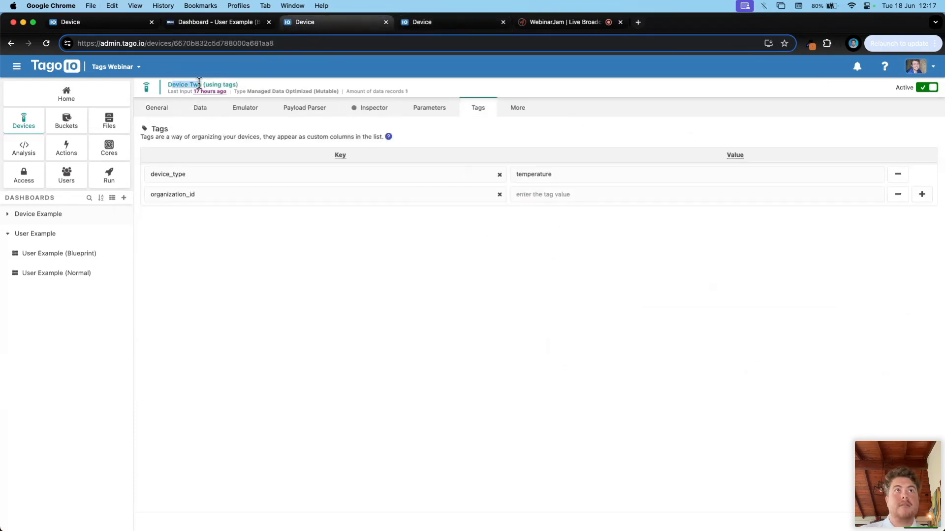
pyautogui.click(587, 192)
pyautogui.press('super+v')
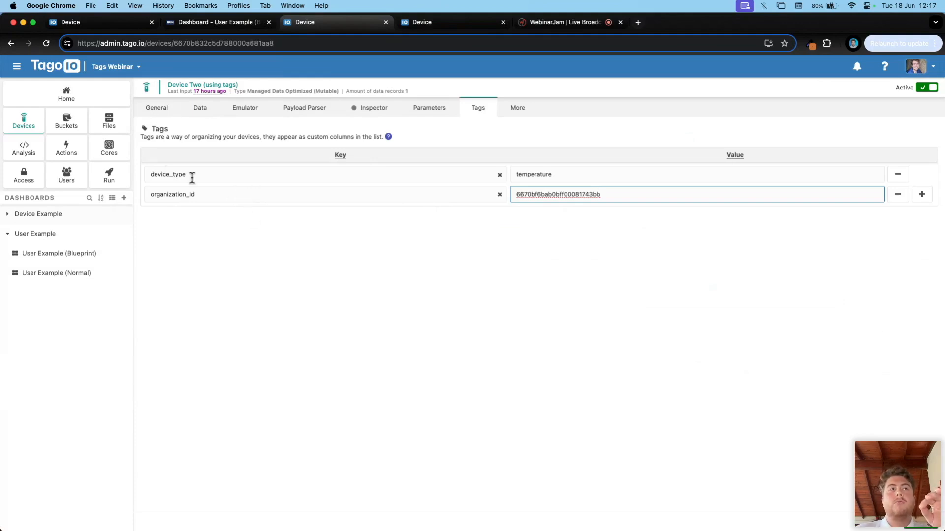
pyautogui.click(921, 521)
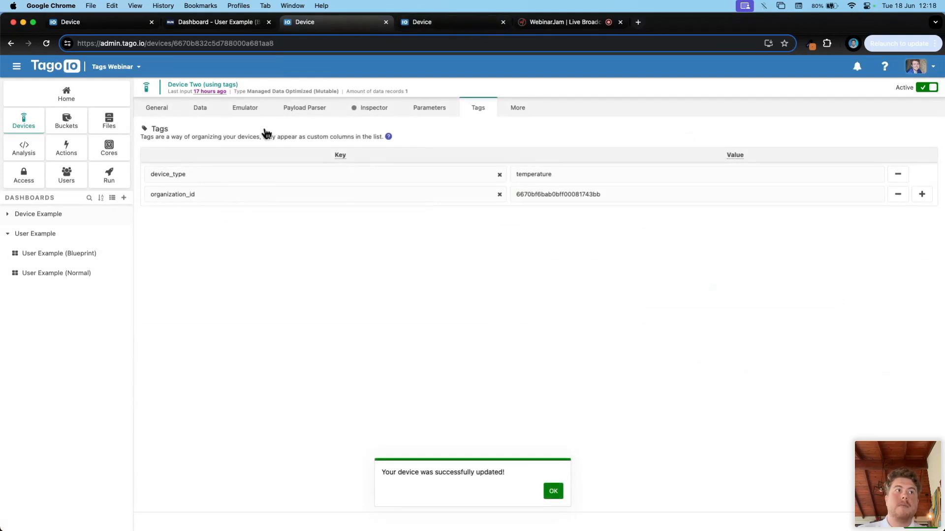
pyautogui.click(70, 258)
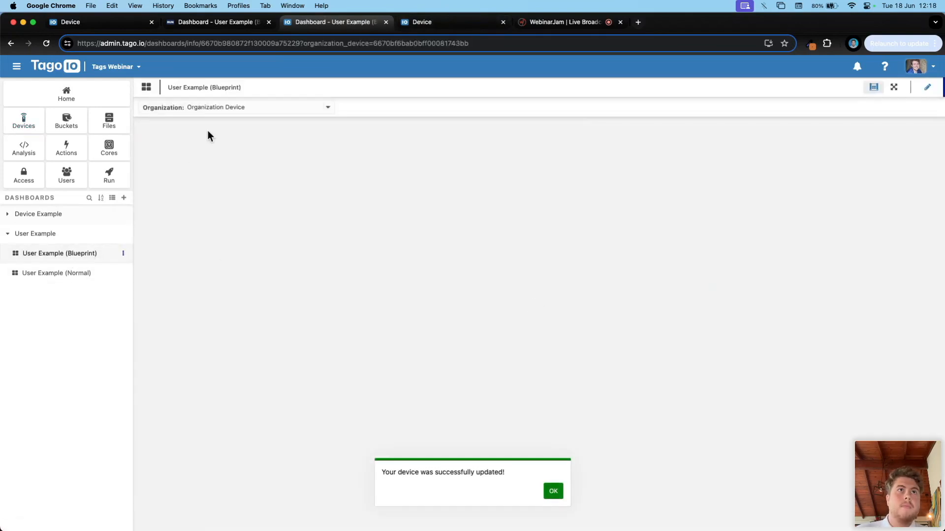
# Step: Keep Organization Device selected on the dashboard and view that device's tags
pyautogui.click(183, 106)
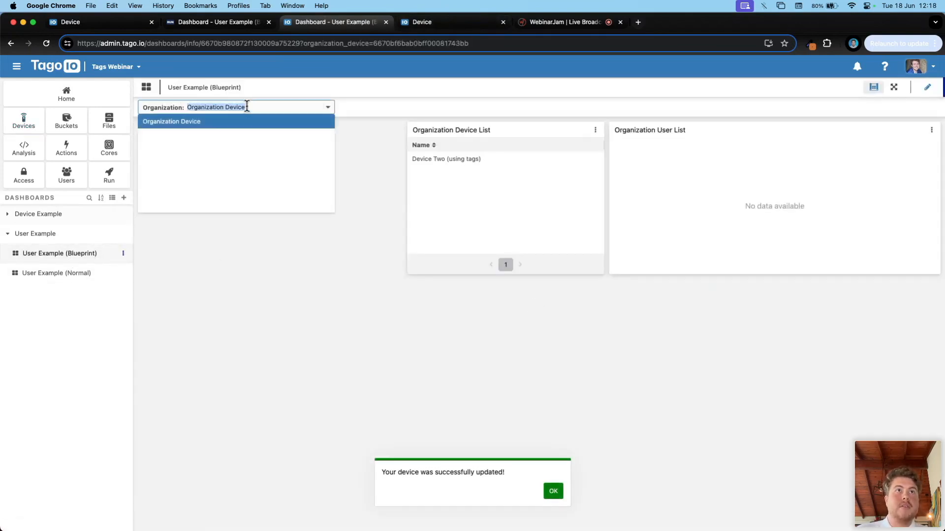
pyautogui.click(229, 254)
pyautogui.moveTo(494, 131); pyautogui.dragTo(489, 166)
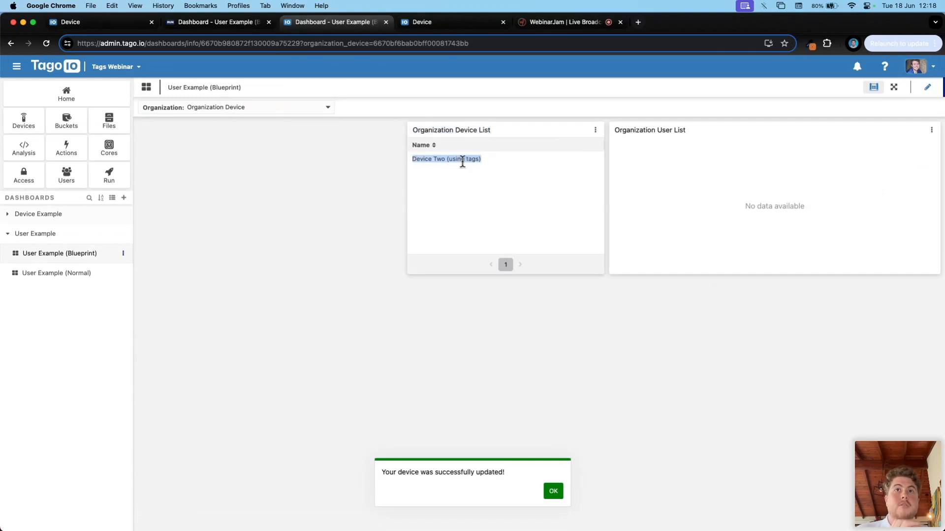
pyautogui.click(444, 24)
pyautogui.click(477, 109)
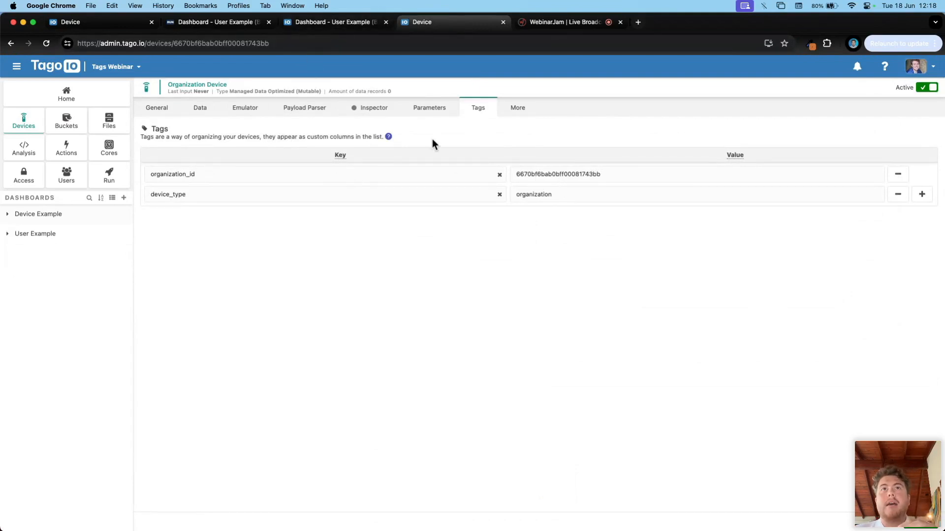
# Step: Compare the Blueprint dashboard's empty Organization User List against the Organization Device's tags
pyautogui.click(314, 24)
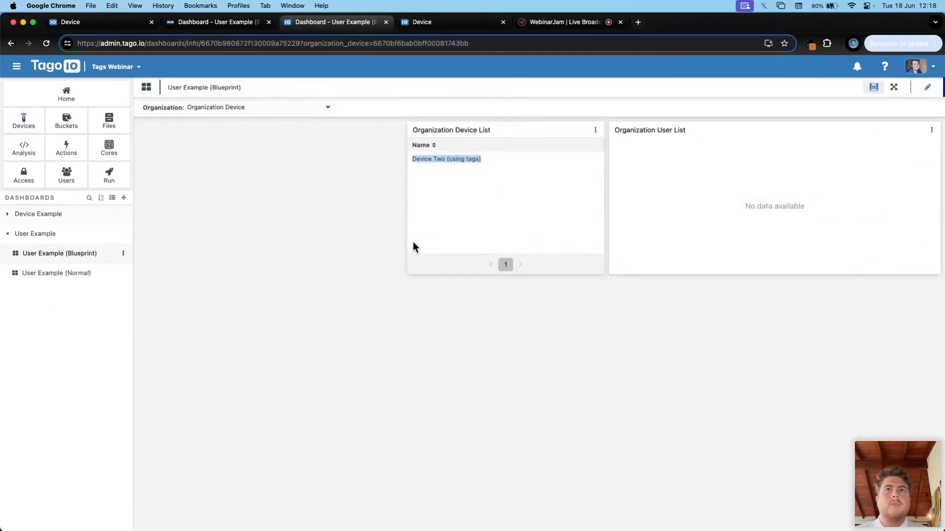
pyautogui.click(423, 22)
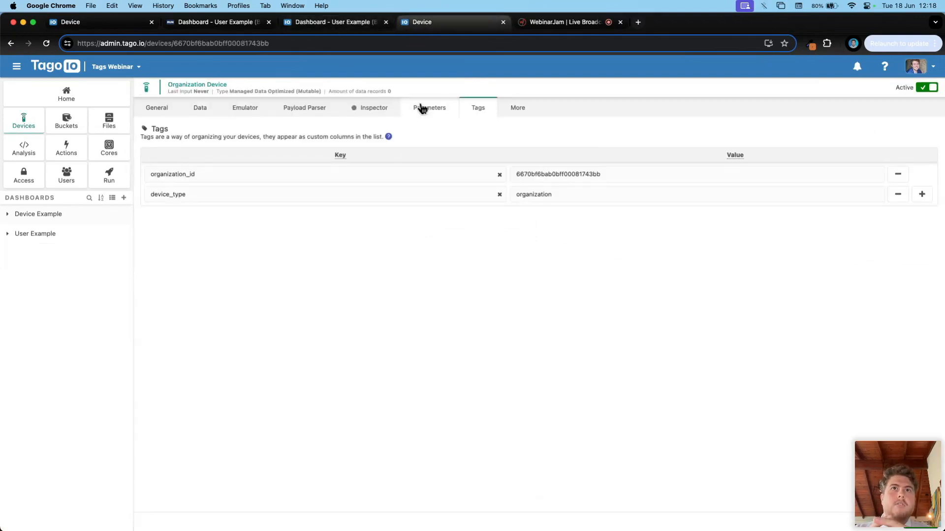
pyautogui.click(332, 22)
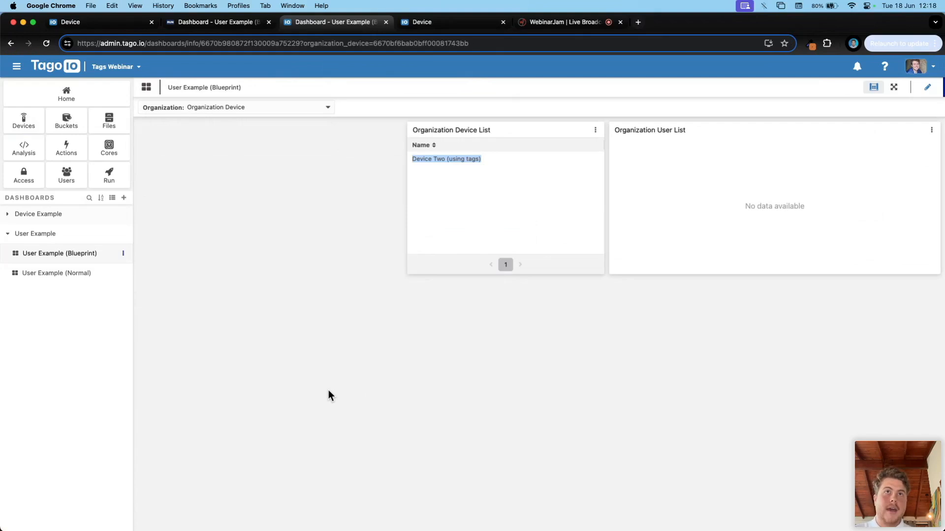
pyautogui.click(429, 21)
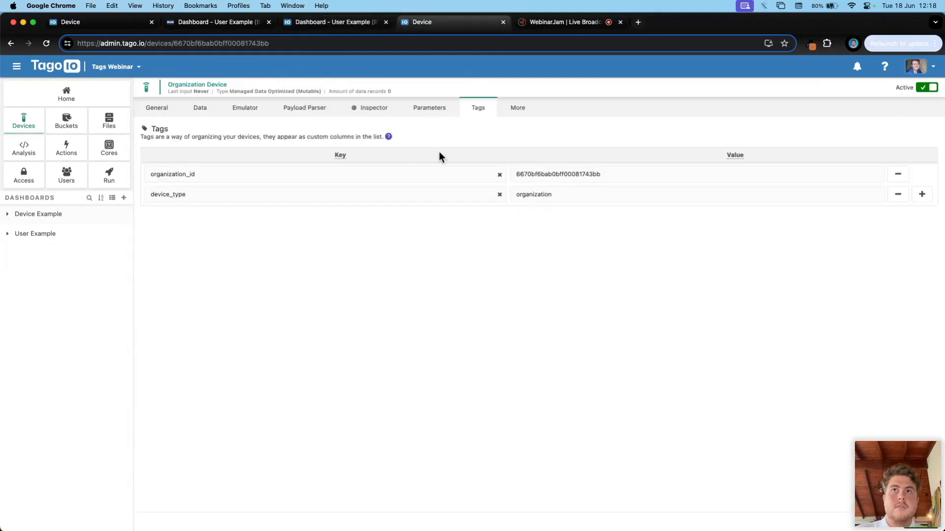
pyautogui.click(322, 24)
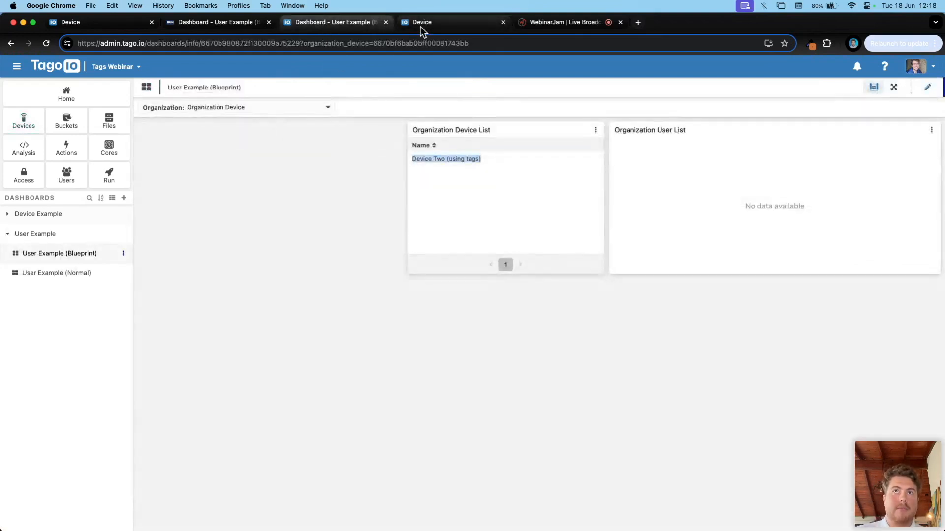
pyautogui.click(450, 25)
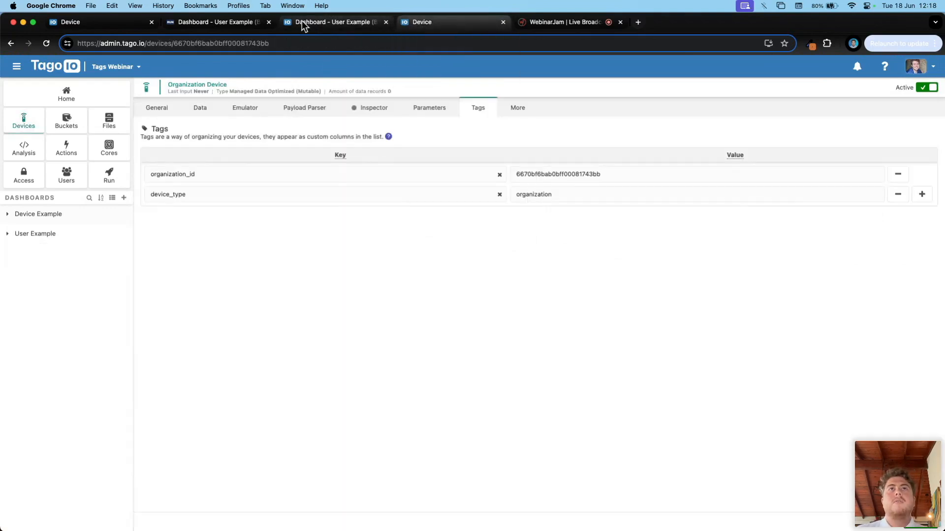
pyautogui.click(320, 24)
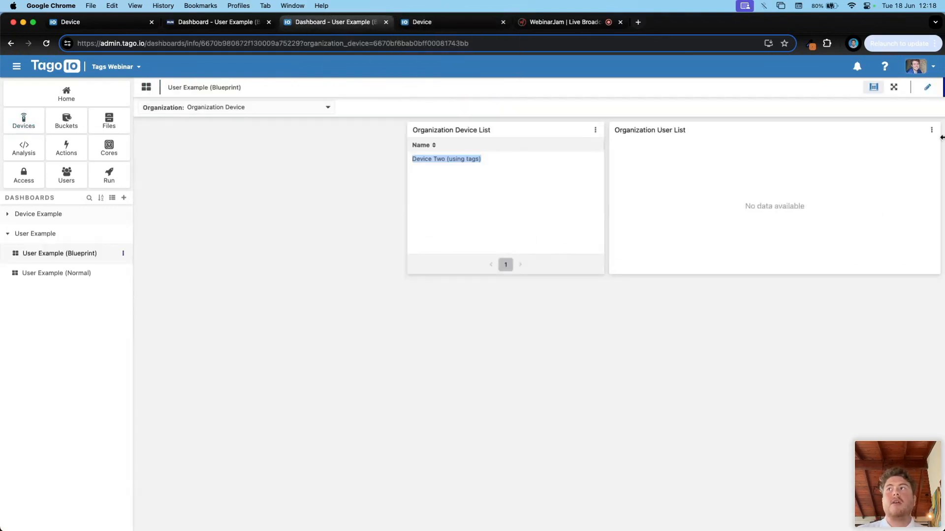
pyautogui.moveTo(613, 130); pyautogui.dragTo(710, 140)
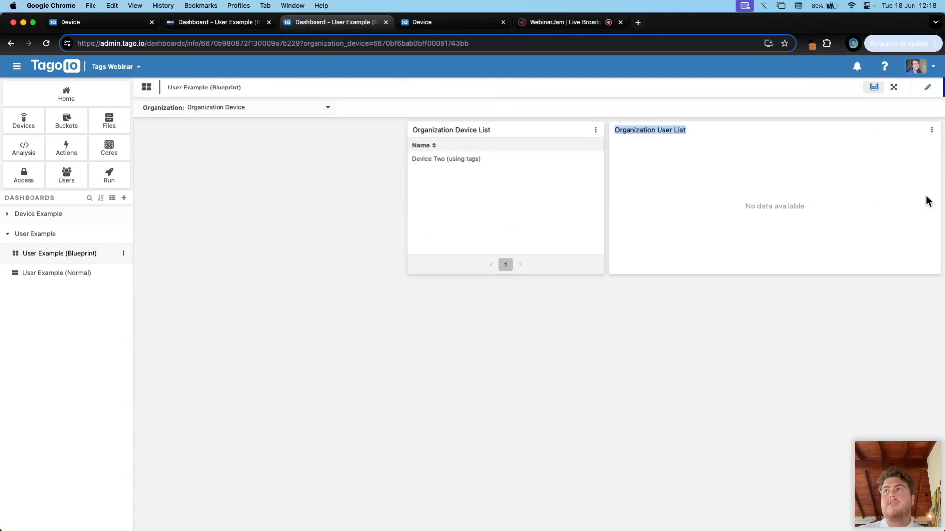
# Step: Enter dashboard edit mode, start duplicating the User List widget, then cancel
pyautogui.click(927, 92)
pyautogui.click(931, 129)
pyautogui.click(904, 160)
pyautogui.click(553, 238)
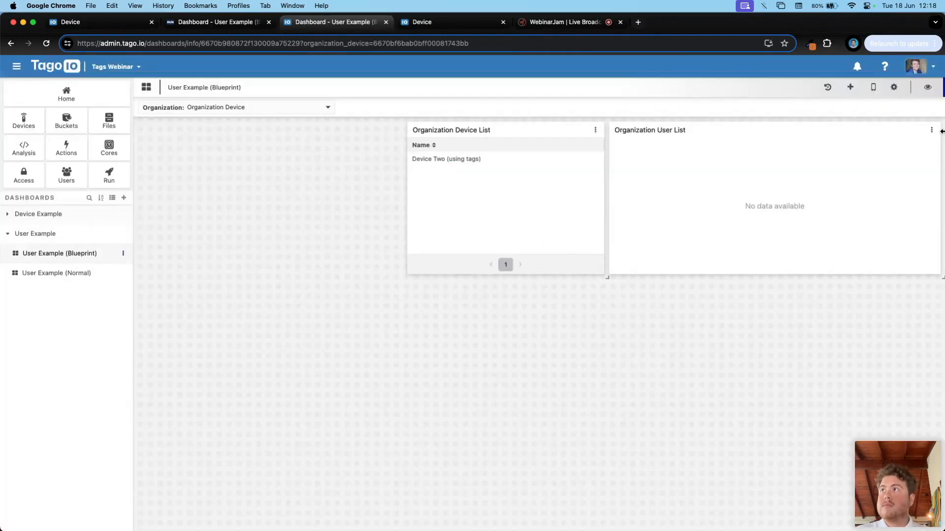
# Step: Verify the User List widget's filter matches the organization_id tag
pyautogui.click(931, 130)
pyautogui.click(888, 147)
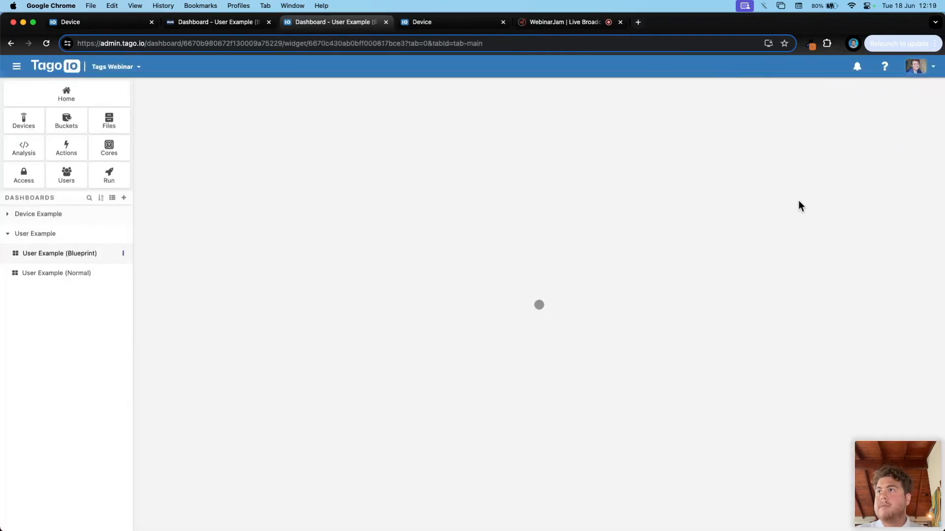
pyautogui.click(858, 161)
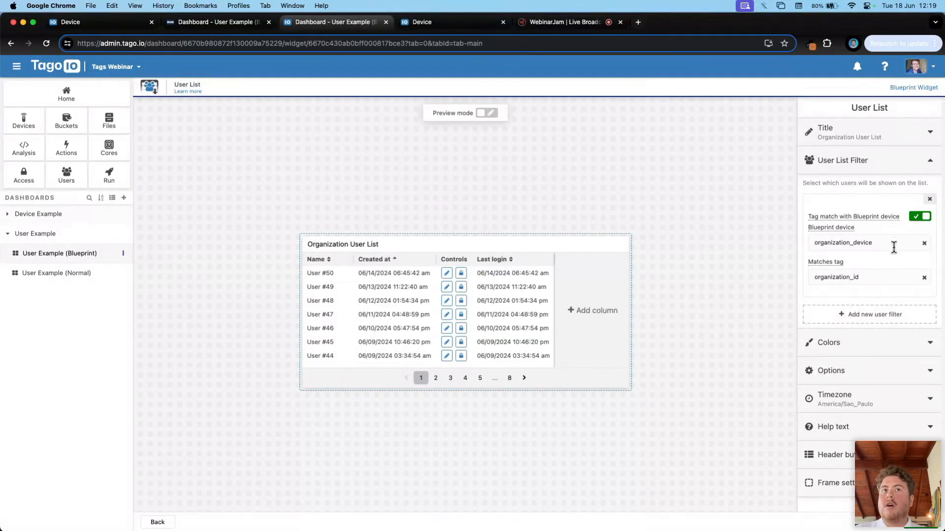
pyautogui.click(873, 280)
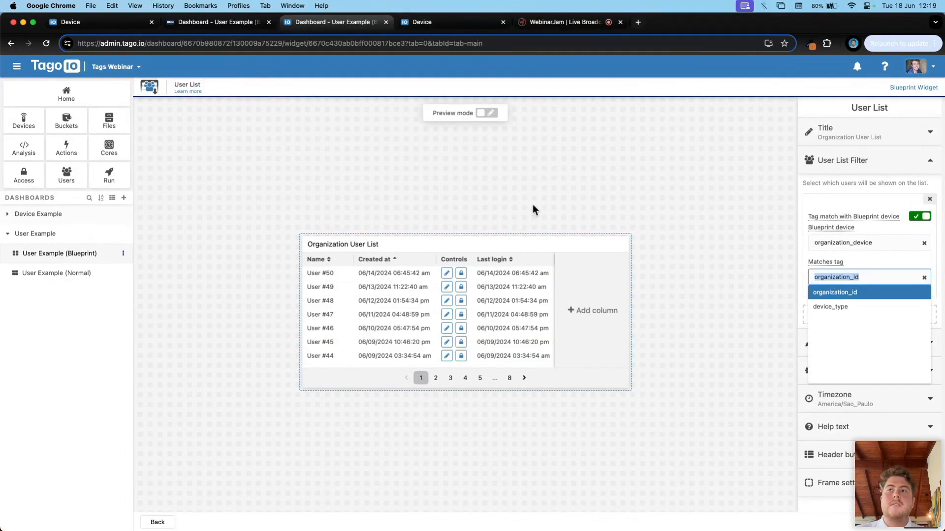
pyautogui.click(841, 278)
# Step: Return to the blueprint dashboard and open the Devices list in a new tab
pyautogui.press('super+bracketleft')
pyautogui.moveTo(185, 112); pyautogui.dragTo(249, 105)
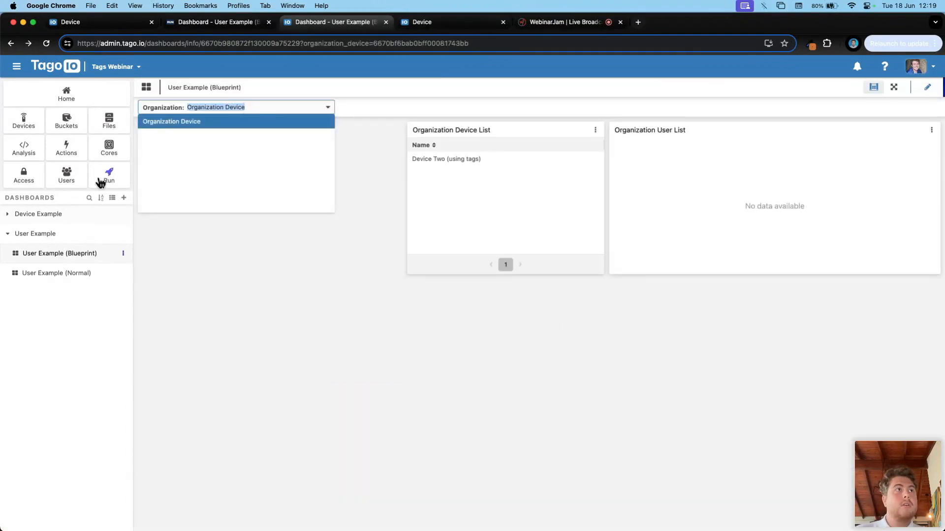
pyautogui.keyDown('super'); pyautogui.click(24, 120); pyautogui.keyUp('super')
pyautogui.click(541, 22)
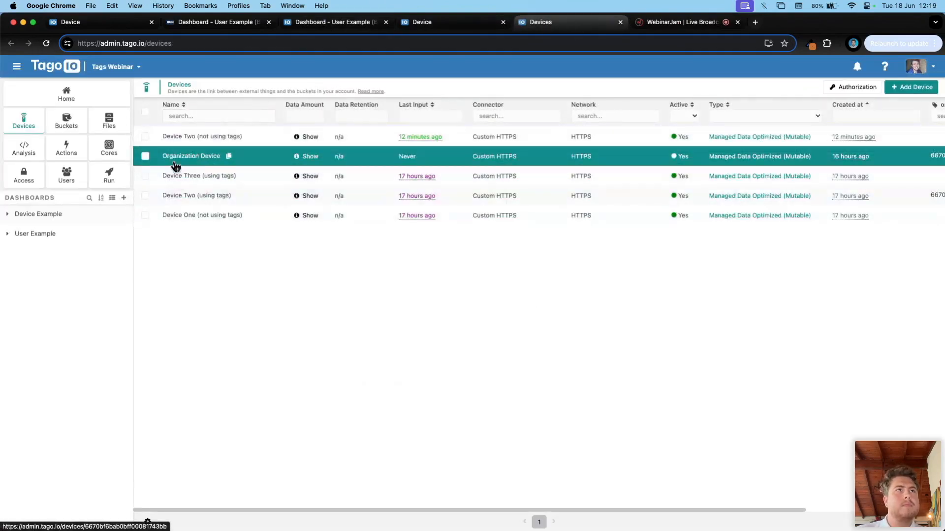
# Step: Copy the Organization Device's ID from its URL and open User One's tags
pyautogui.click(175, 164)
pyautogui.click(222, 43)
pyautogui.doubleClick(222, 43)
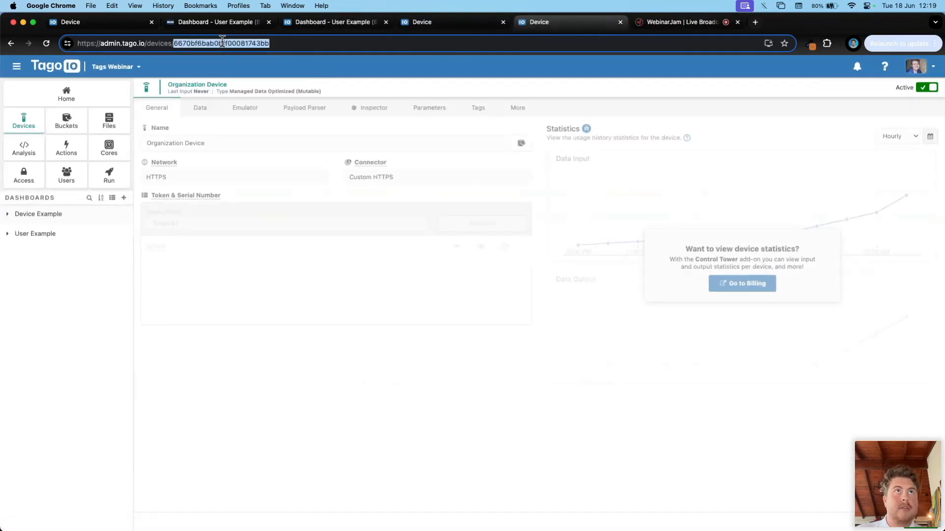
pyautogui.click(66, 174)
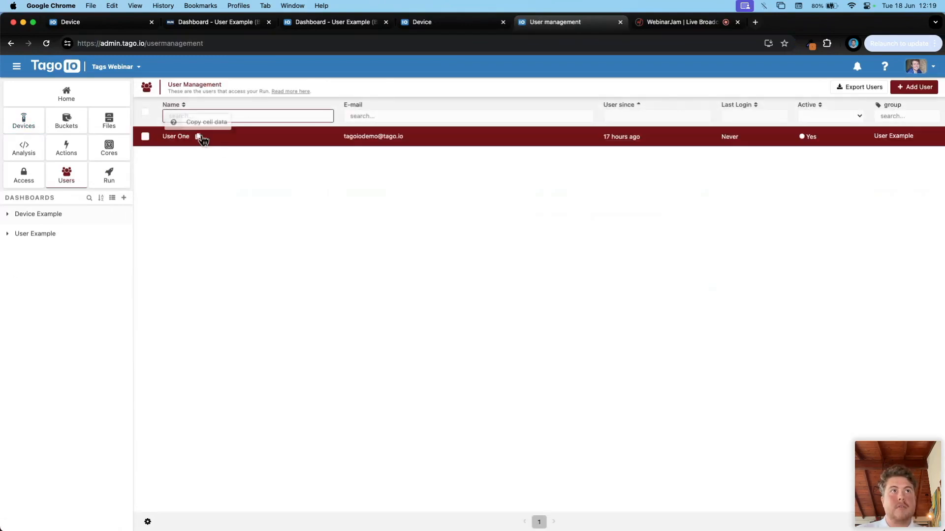
pyautogui.click(251, 141)
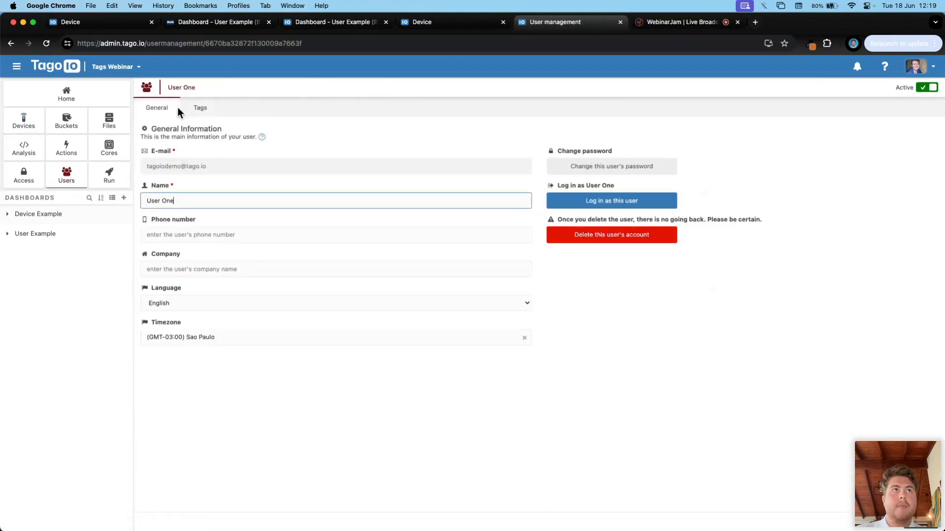
pyautogui.click(190, 108)
# Step: Add a tag row to User One with key organization_id, fixing the typos
pyautogui.click(922, 175)
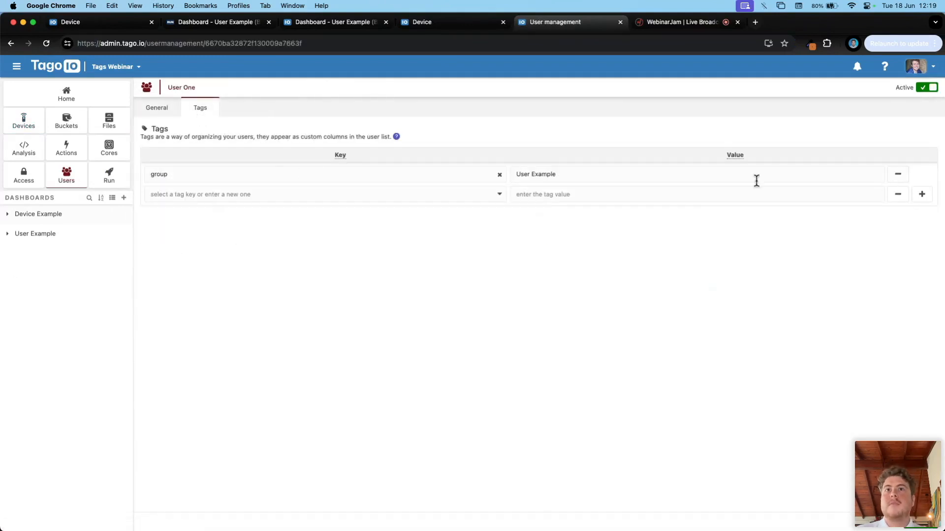
pyautogui.click(313, 194)
pyautogui.write('grgabiza')
pyautogui.press('BackSpace')
pyautogui.press('BackSpace')
pyautogui.press('BackSpace')
pyautogui.press('BackSpace')
pyautogui.press('BackSpace')
pyautogui.press('BackSpace')
pyautogui.write('ganization_iud')
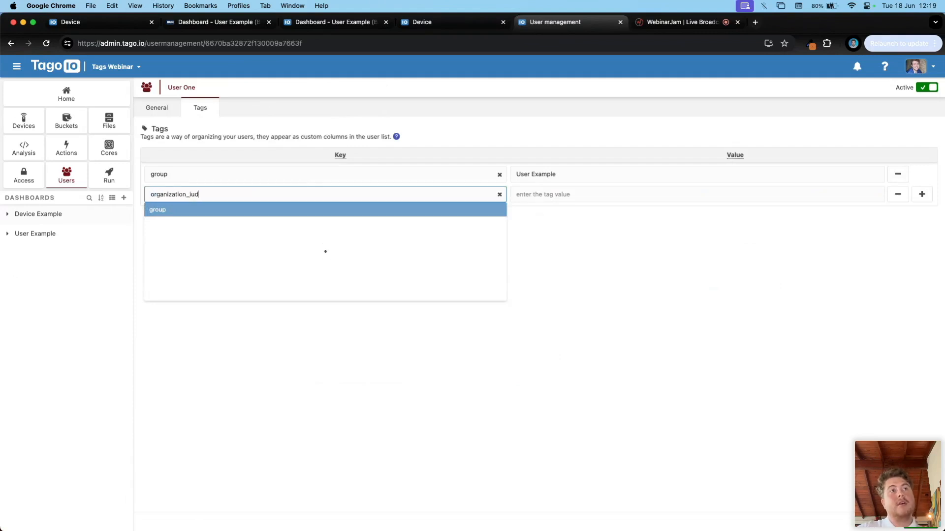
pyautogui.press('Tab')
pyautogui.click(298, 193)
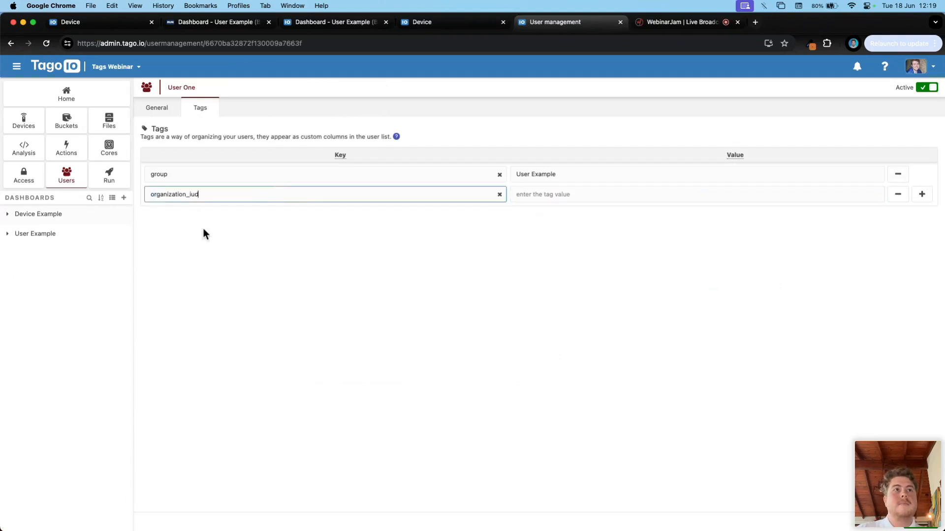
pyautogui.doubleClick(268, 199)
pyautogui.press('BackSpace')
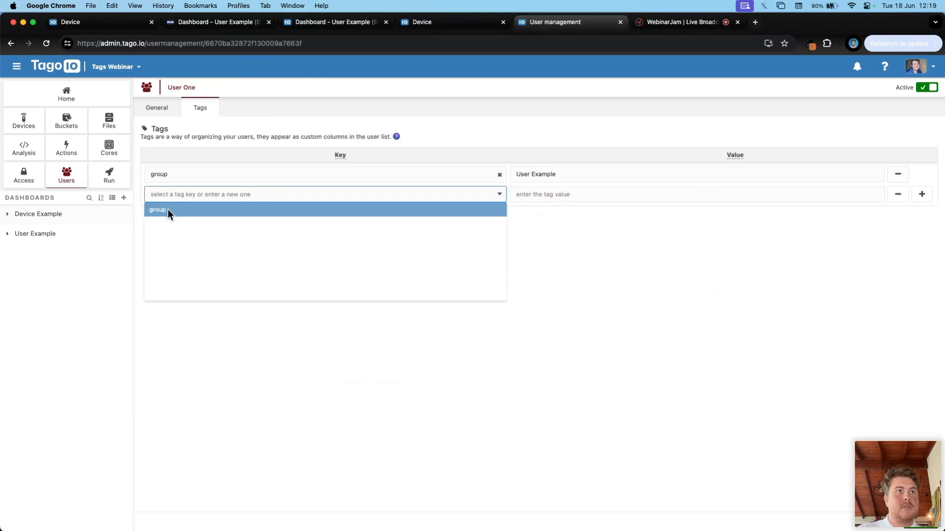
pyautogui.write('organiza')
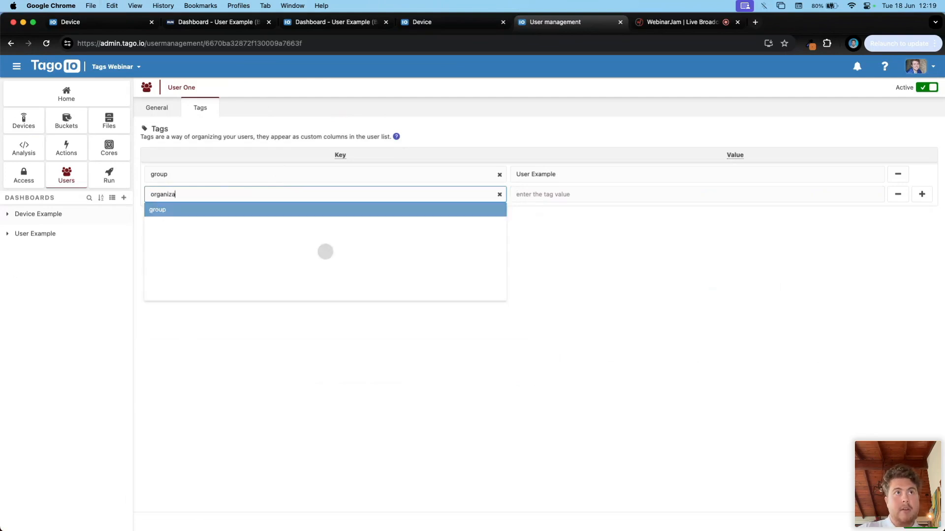
pyautogui.write('tion_id')
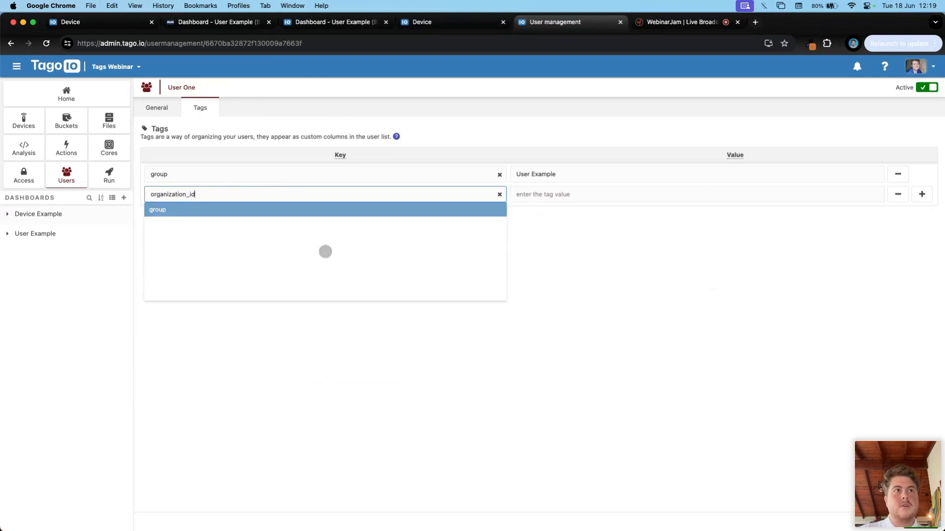
# Step: Paste the device ID as the tag value, save User One, and close extra tabs
pyautogui.click(559, 195)
pyautogui.write('6670bf6bab0bff00081743bb')
pyautogui.click(924, 528)
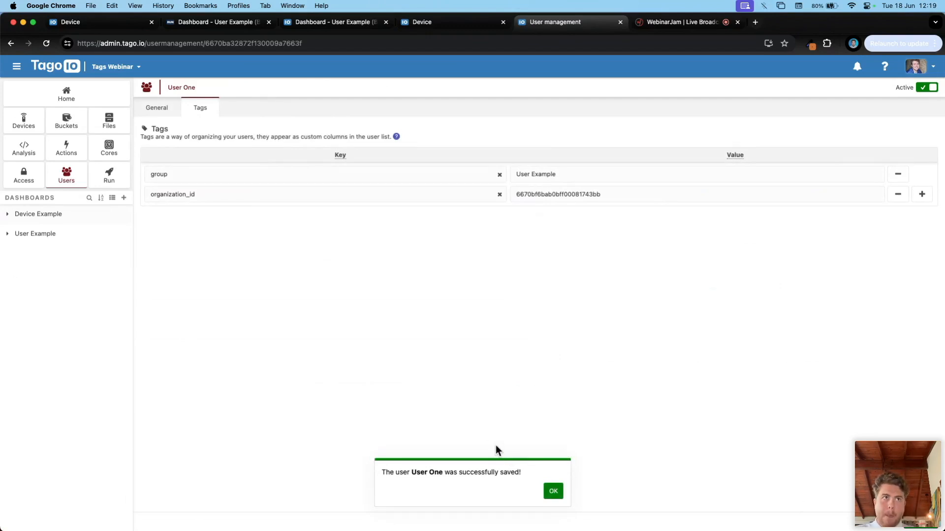
pyautogui.click(556, 493)
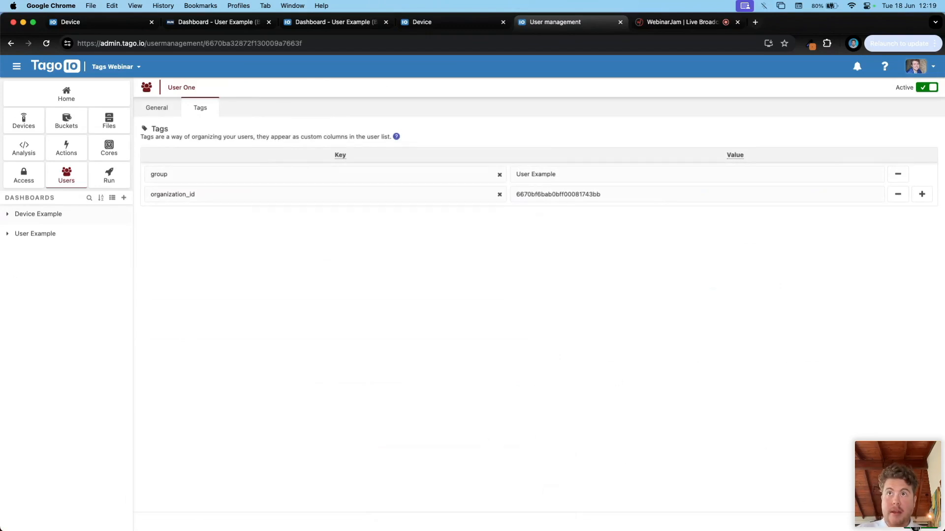
pyautogui.click(921, 528)
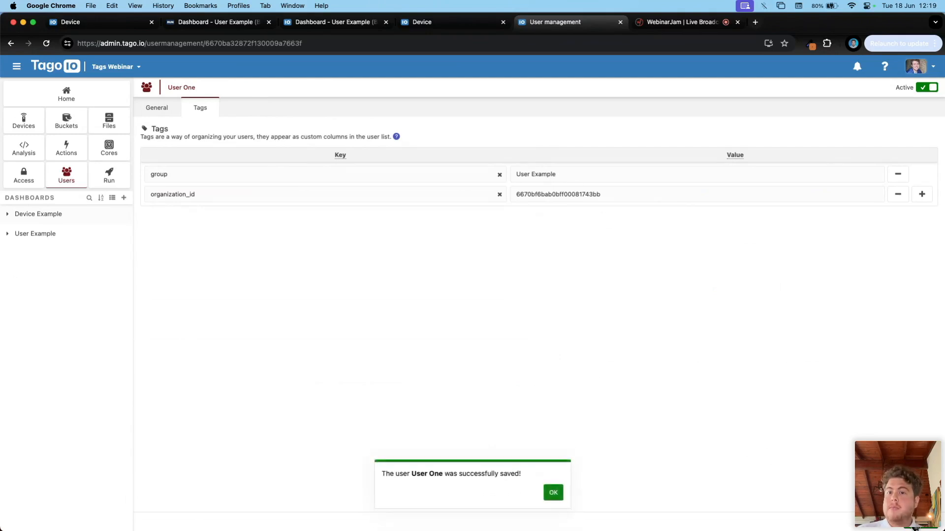
pyautogui.click(553, 492)
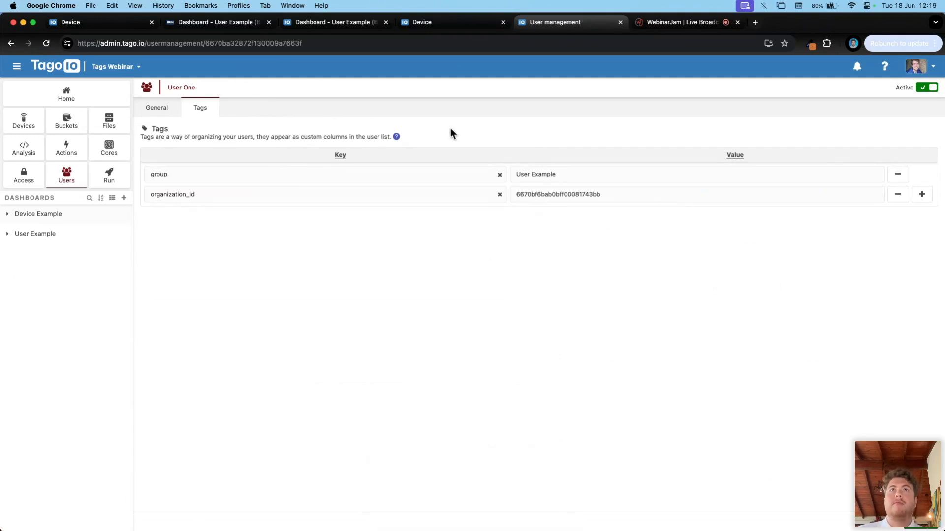
pyautogui.middleClick(566, 22)
pyautogui.middleClick(426, 28)
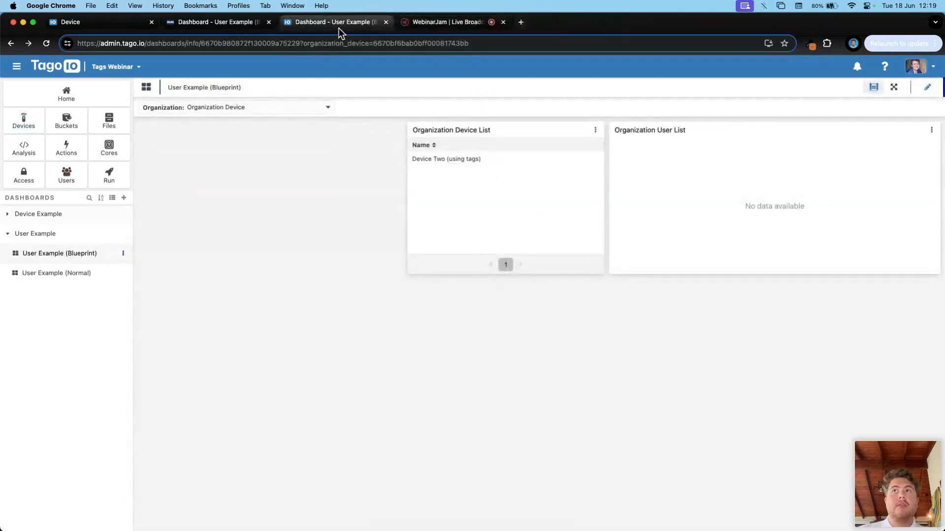
# Step: Reload the blueprint dashboard and confirm User One appears in the Organization User List
pyautogui.press('super+r')
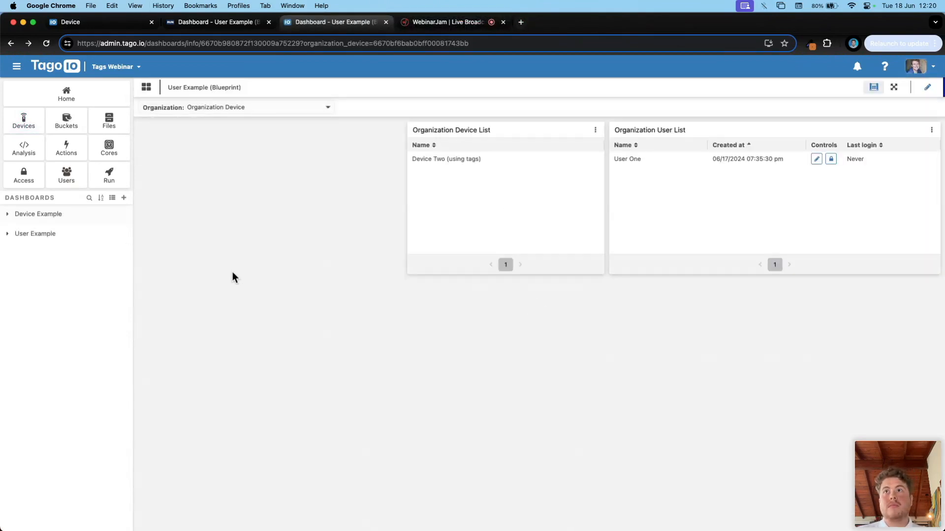
pyautogui.moveTo(615, 158); pyautogui.dragTo(654, 160)
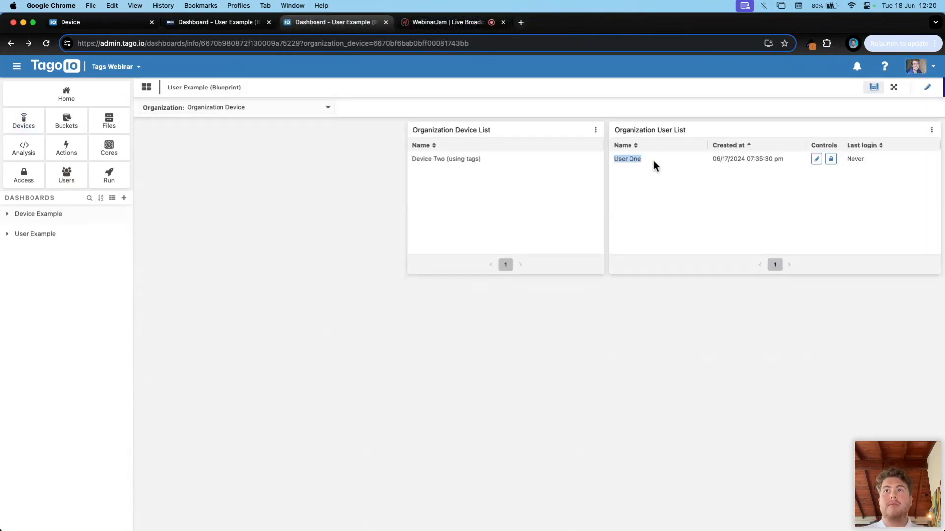
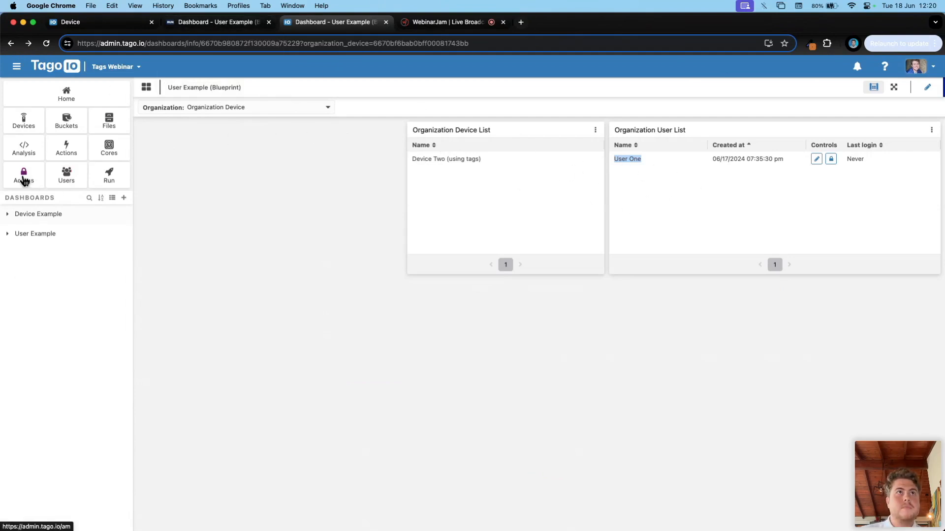
# Step: Reload the TagoRUN dashboard, find no organizations in its dropdown, and go to Access Management
pyautogui.click(194, 26)
pyautogui.click(46, 44)
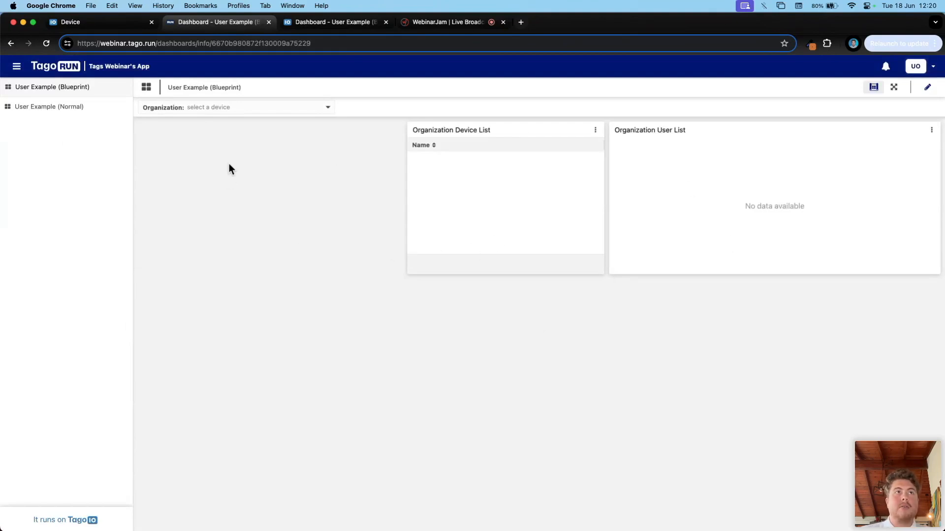
pyautogui.click(216, 107)
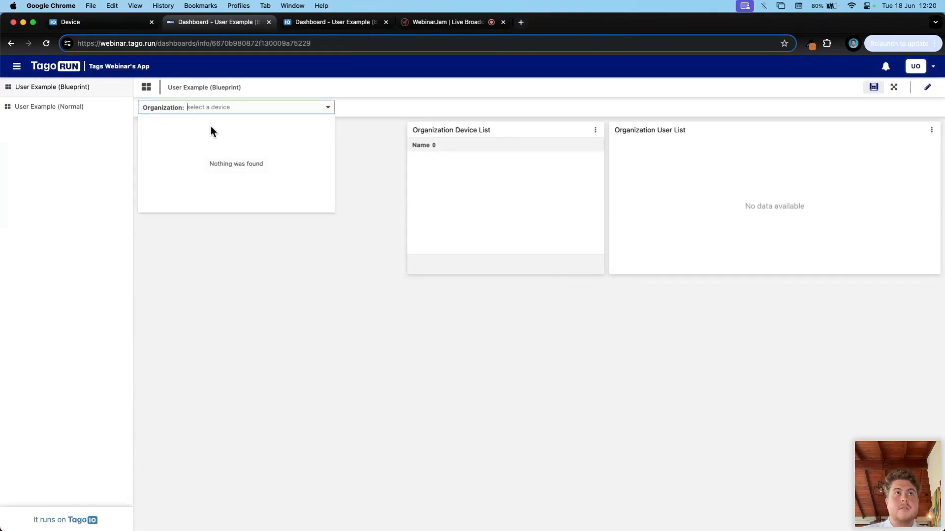
pyautogui.click(336, 22)
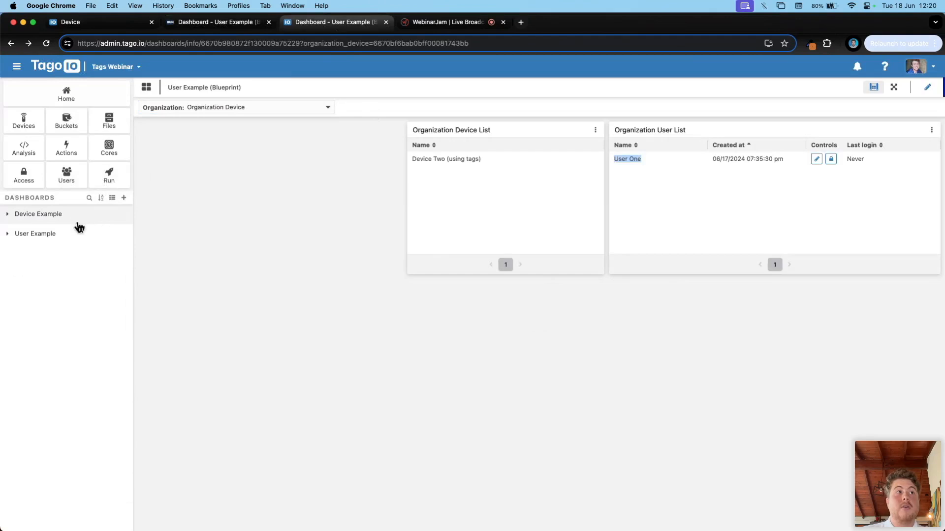
pyautogui.click(24, 174)
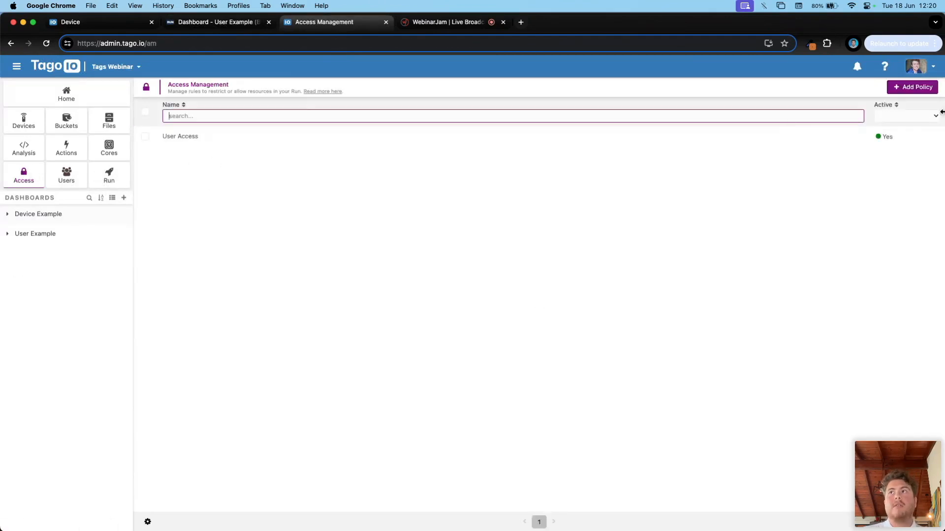
# Step: Start a policy named 'User Organization Access' targeting Run Users by Tag Match on organization_id
pyautogui.click(911, 89)
pyautogui.click(260, 166)
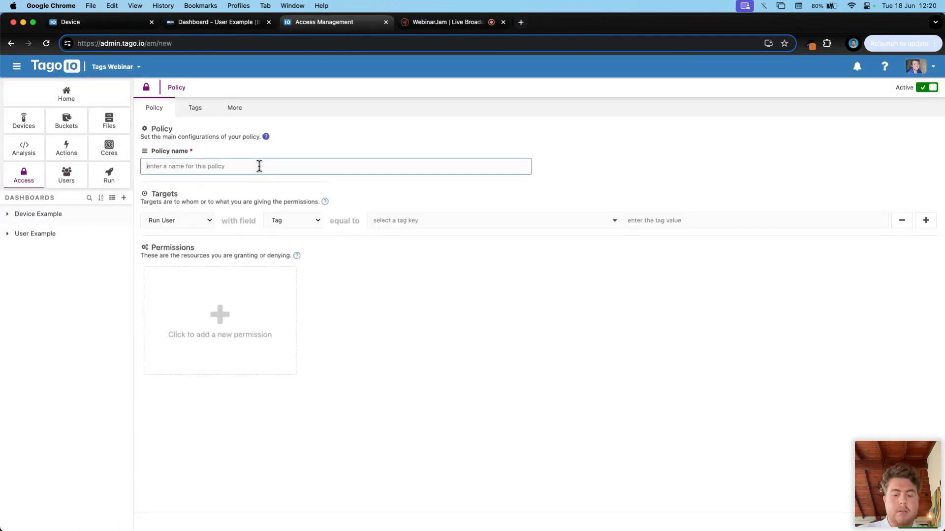
pyautogui.write('User Organization Acce')
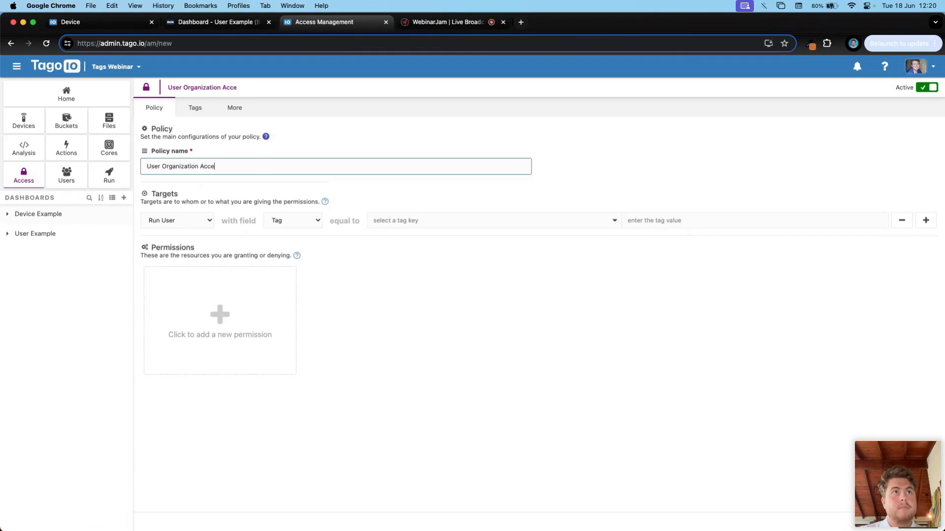
pyautogui.click(175, 222)
pyautogui.click(178, 222)
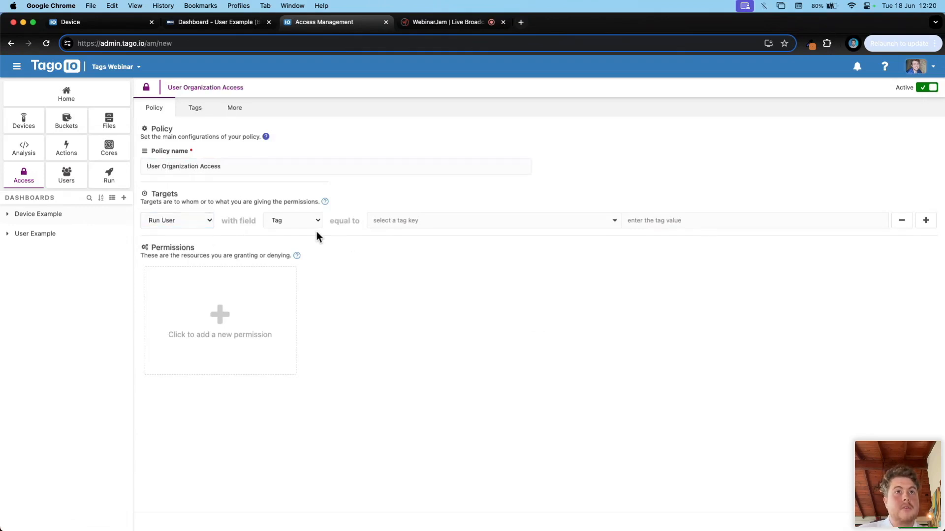
pyautogui.click(294, 221)
pyautogui.click(292, 232)
pyautogui.click(392, 220)
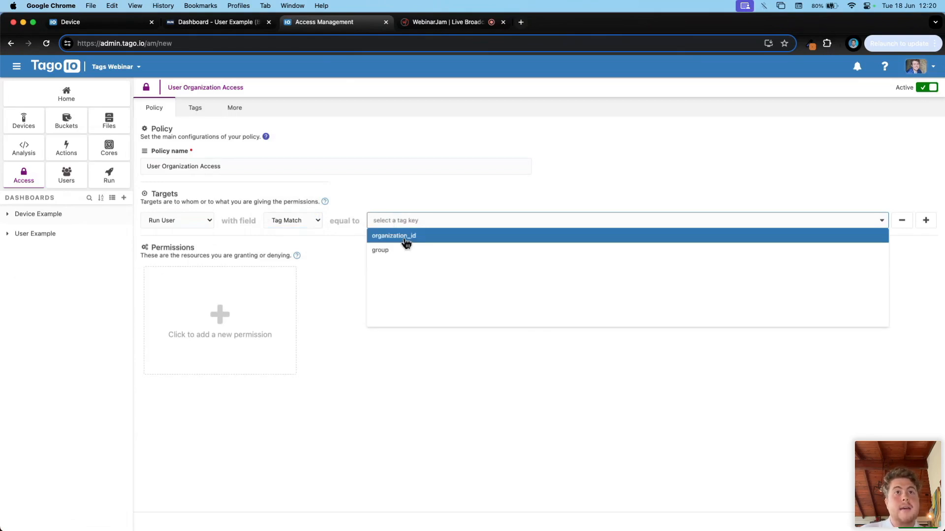
pyautogui.click(394, 236)
# Step: Add two Allow permissions to the policy, one for Device and one for Run User
pyautogui.click(194, 286)
pyautogui.click(194, 297)
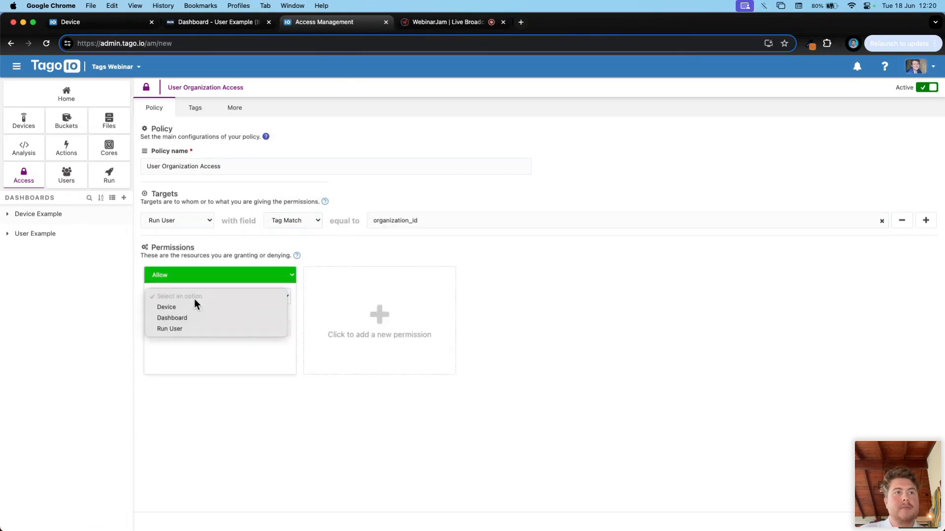
pyautogui.click(170, 309)
pyautogui.click(416, 312)
pyautogui.click(349, 302)
pyautogui.click(341, 329)
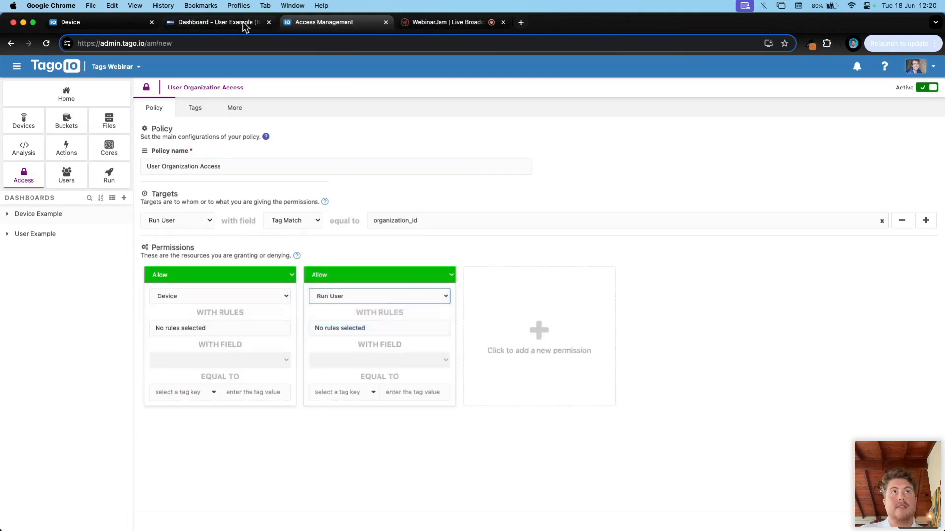
pyautogui.click(211, 21)
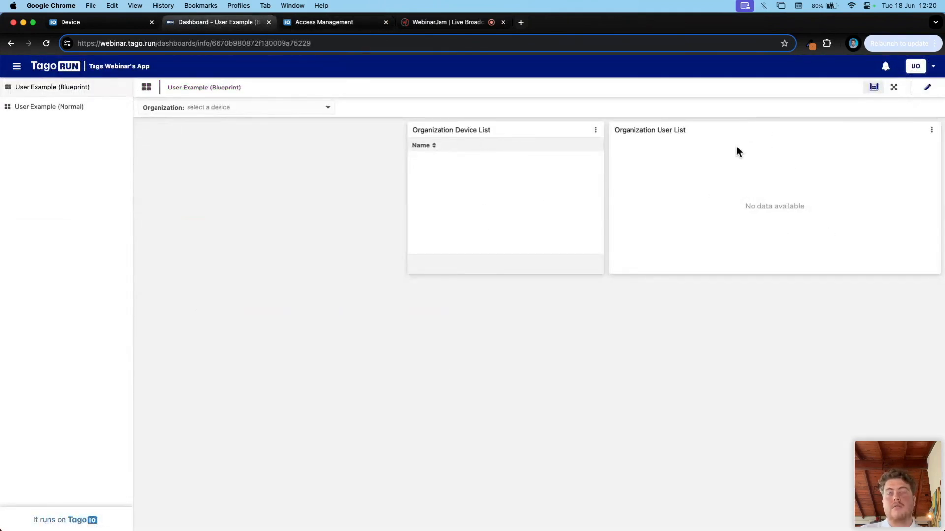
pyautogui.click(335, 22)
# Step: Give both permissions Blueprint access matched by Tag Match on organization_id, then save and apply
pyautogui.click(228, 330)
pyautogui.click(175, 362)
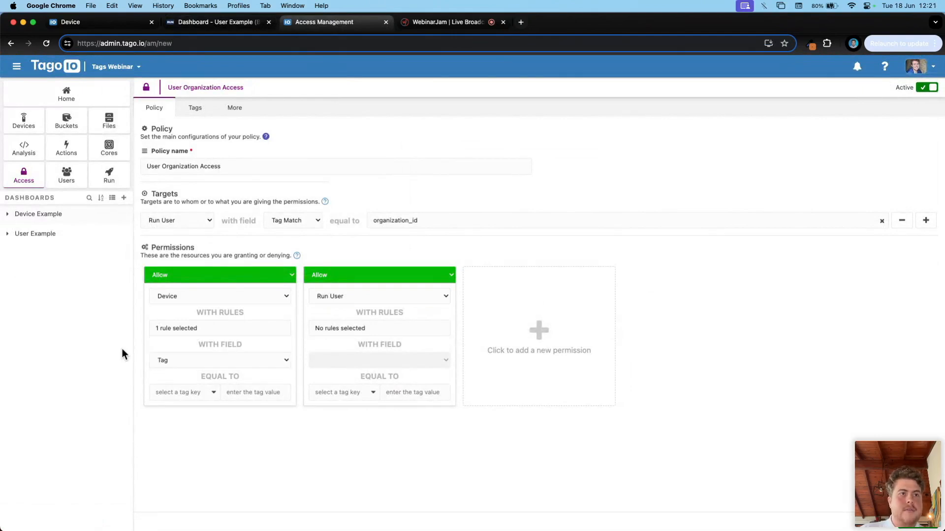
pyautogui.click(354, 327)
pyautogui.click(348, 359)
pyautogui.click(171, 364)
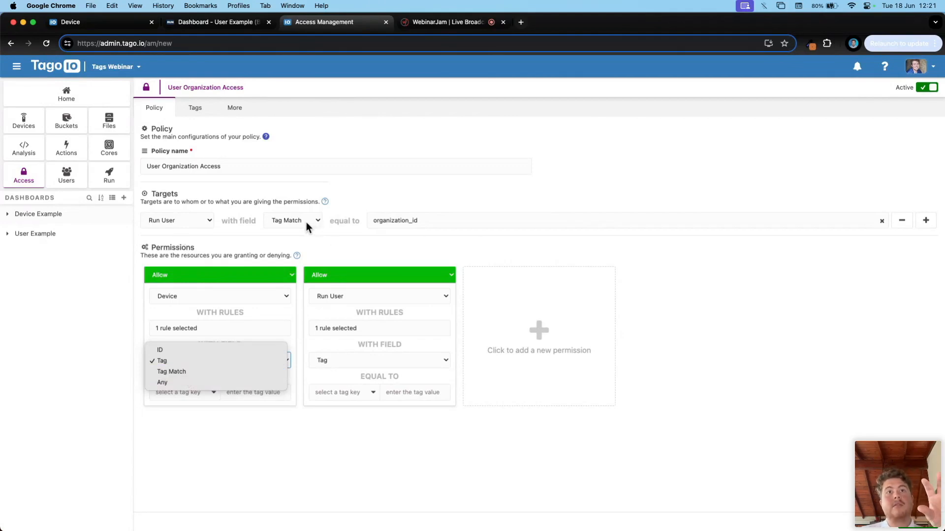
pyautogui.click(174, 373)
pyautogui.click(367, 362)
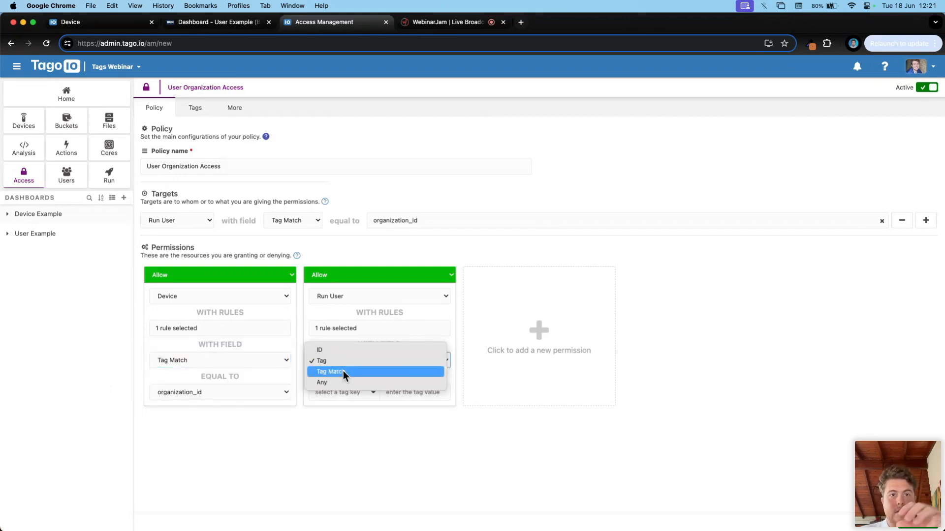
pyautogui.click(344, 372)
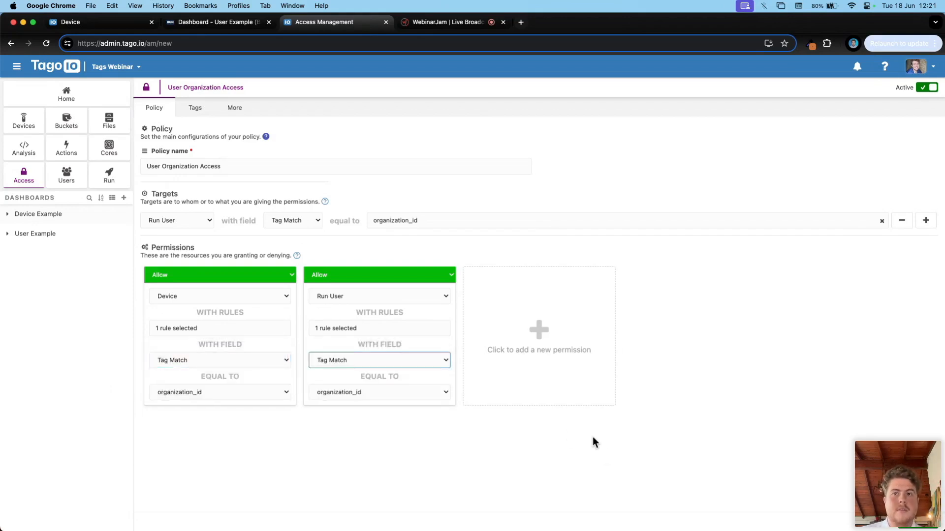
pyautogui.click(913, 527)
pyautogui.click(530, 335)
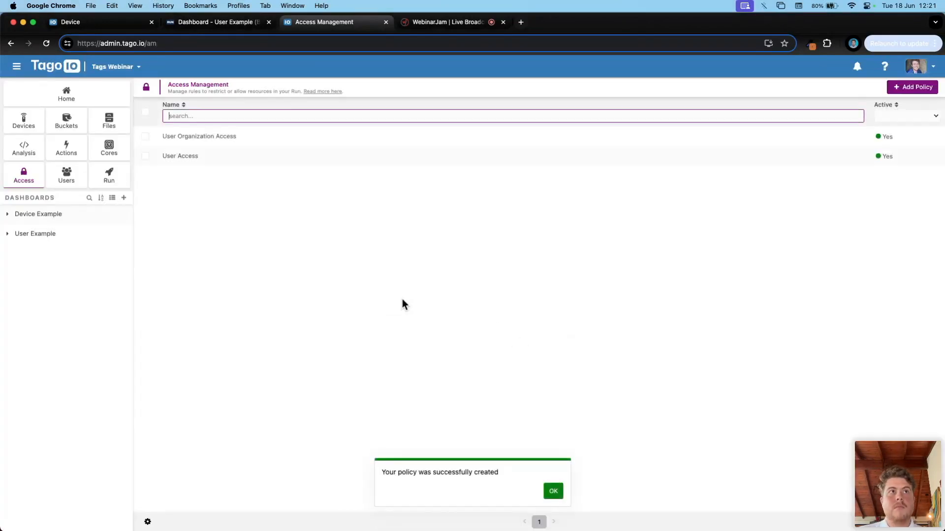
pyautogui.click(561, 490)
pyautogui.click(216, 22)
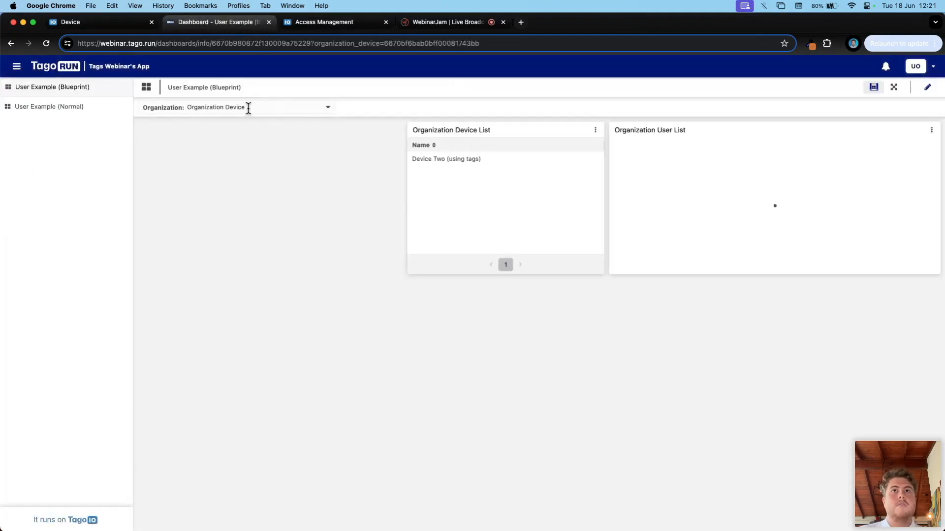
pyautogui.moveTo(475, 159); pyautogui.dragTo(417, 156)
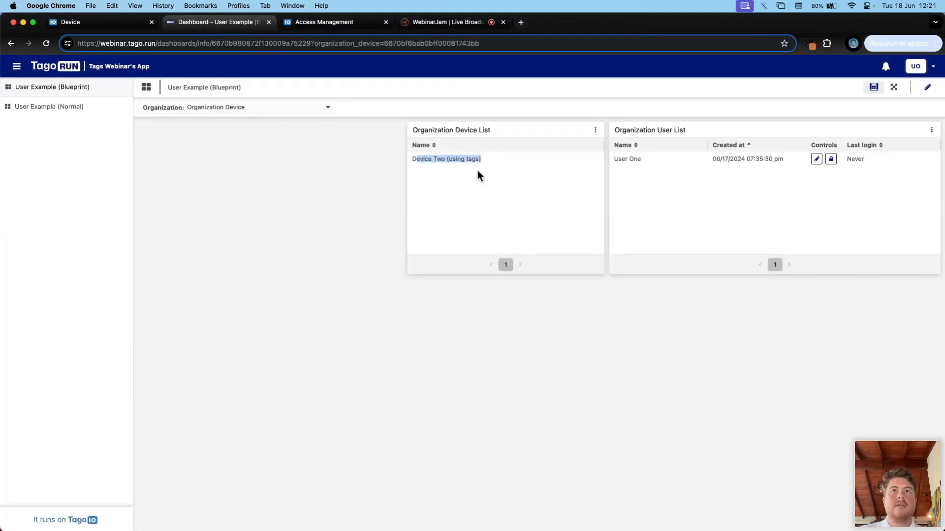
pyautogui.moveTo(613, 158); pyautogui.dragTo(642, 161)
pyautogui.click(277, 110)
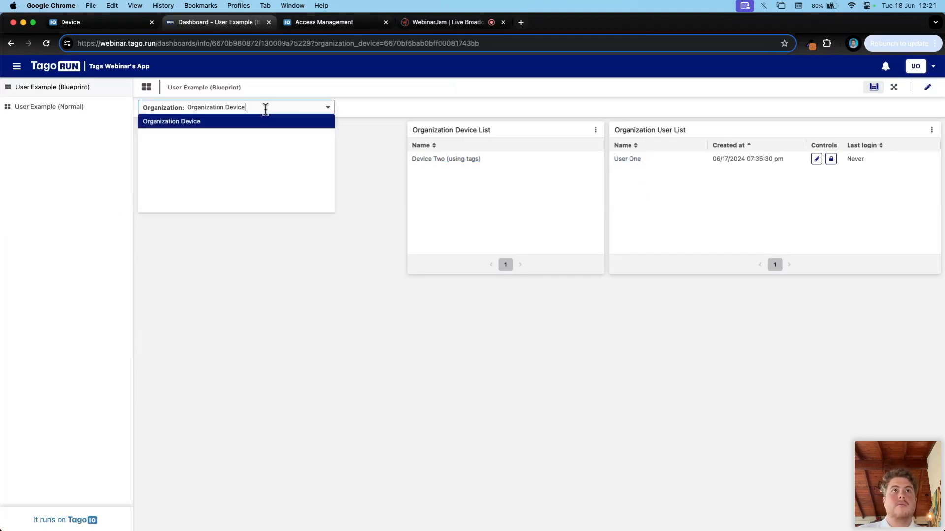
pyautogui.click(298, 23)
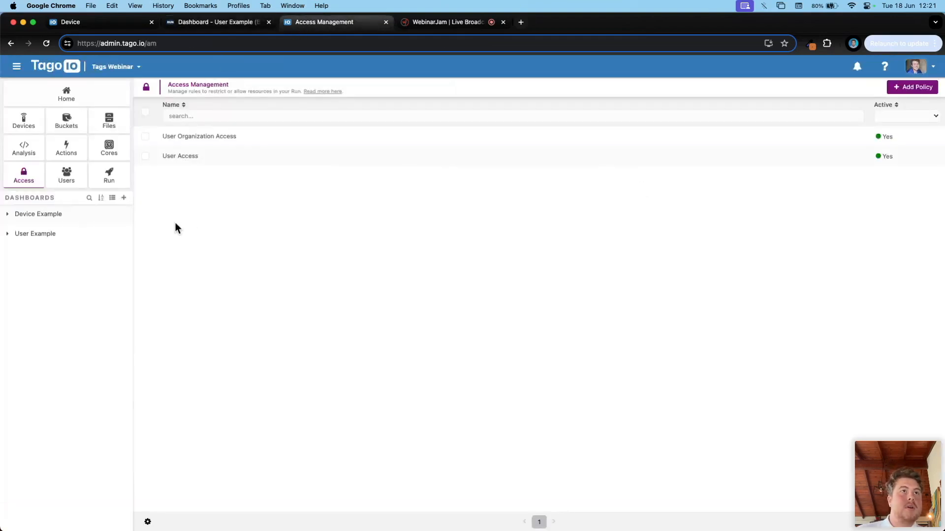
# Step: Create an HTTPS device named Organization Device 2 with managed data storage
pyautogui.click(33, 122)
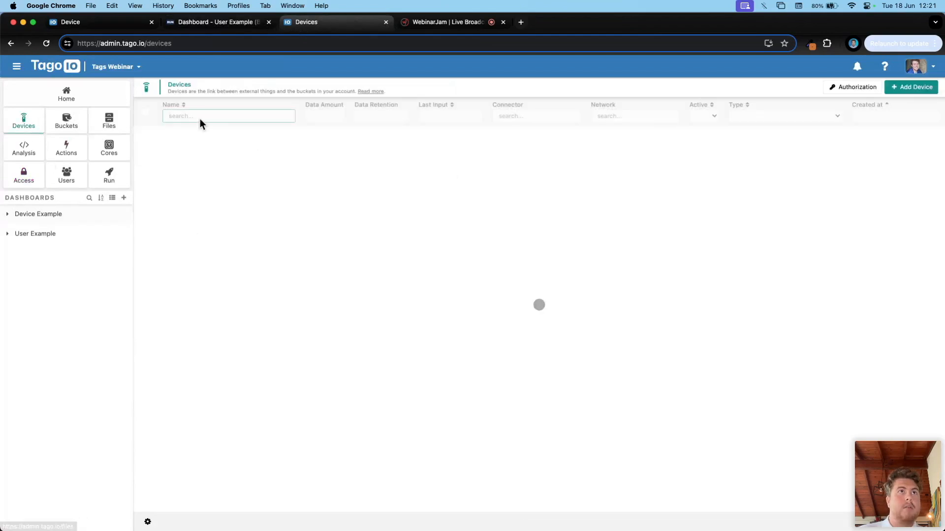
pyautogui.click(911, 90)
pyautogui.click(413, 279)
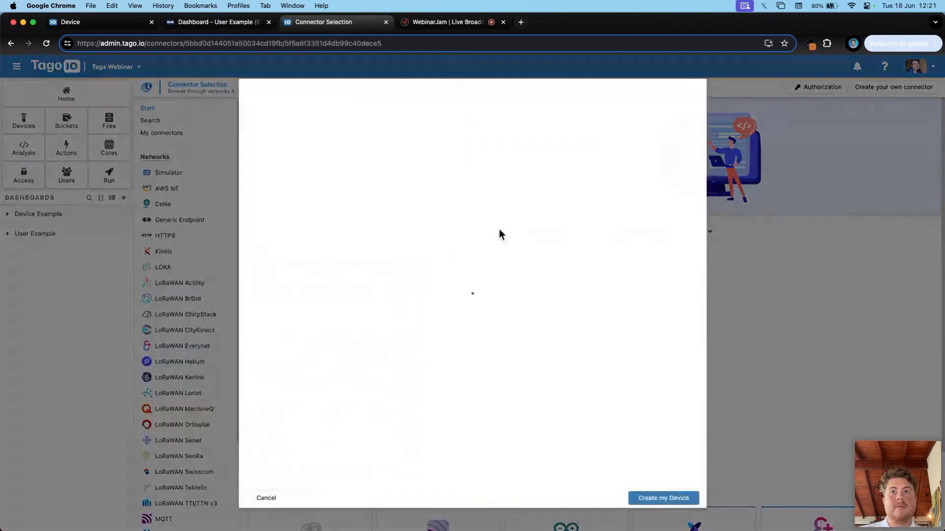
pyautogui.tripleClick(419, 181)
pyautogui.write('Organization Device 2')
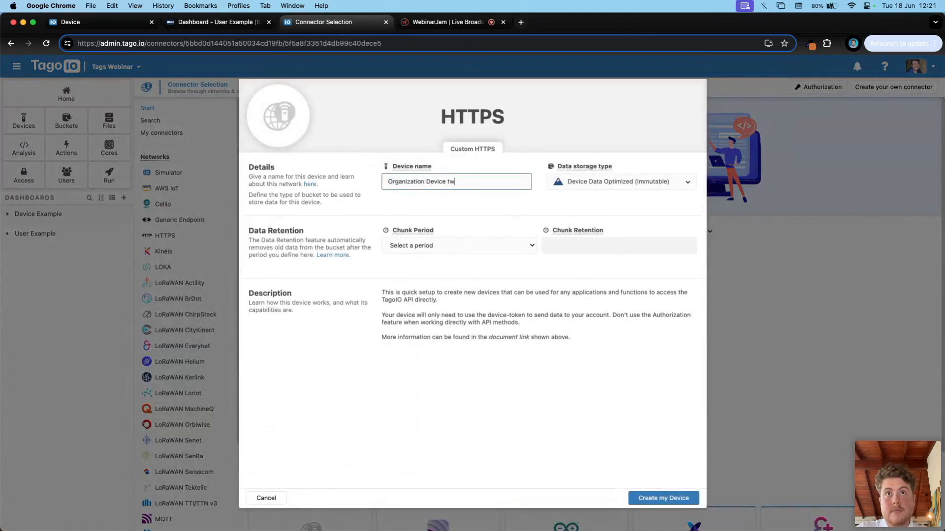
pyautogui.click(654, 182)
pyautogui.click(649, 232)
pyautogui.click(677, 498)
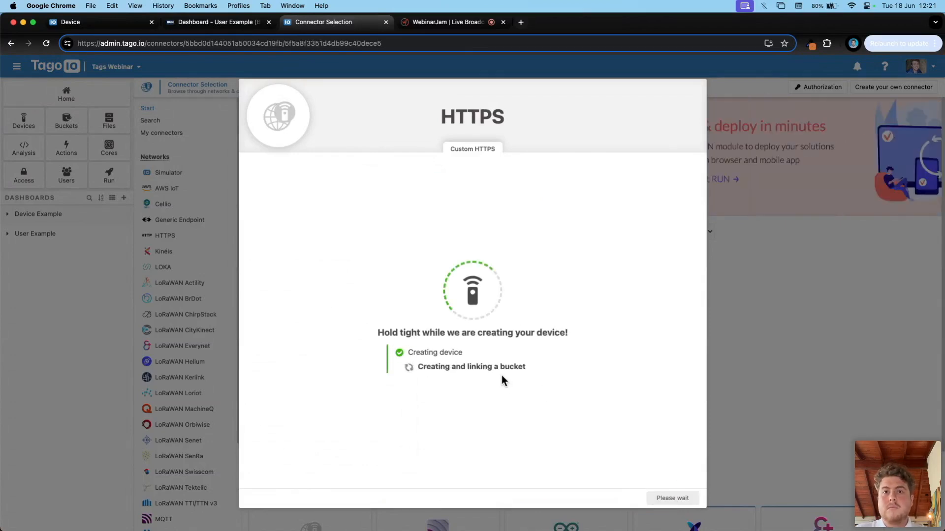
pyautogui.click(678, 498)
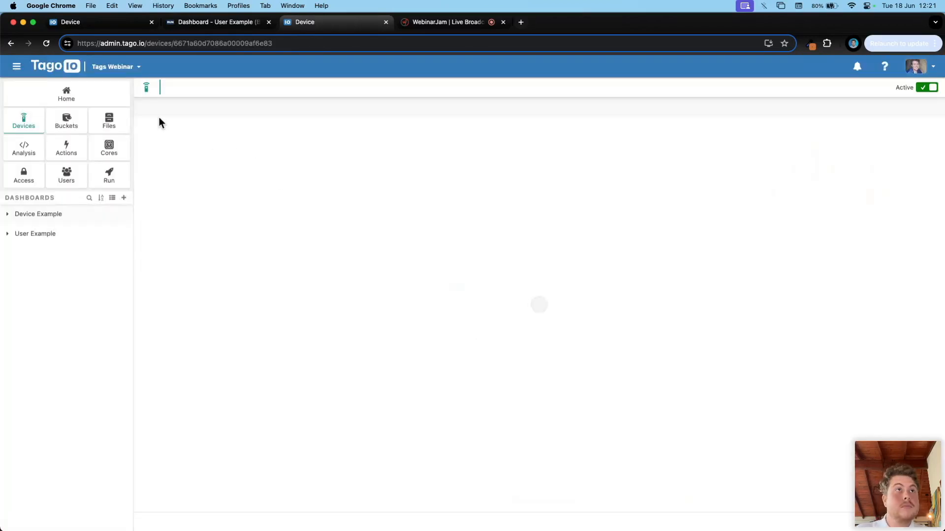
# Step: Add tags organization_id and device_type, with device_type set to 'organization'
pyautogui.click(492, 108)
pyautogui.click(436, 179)
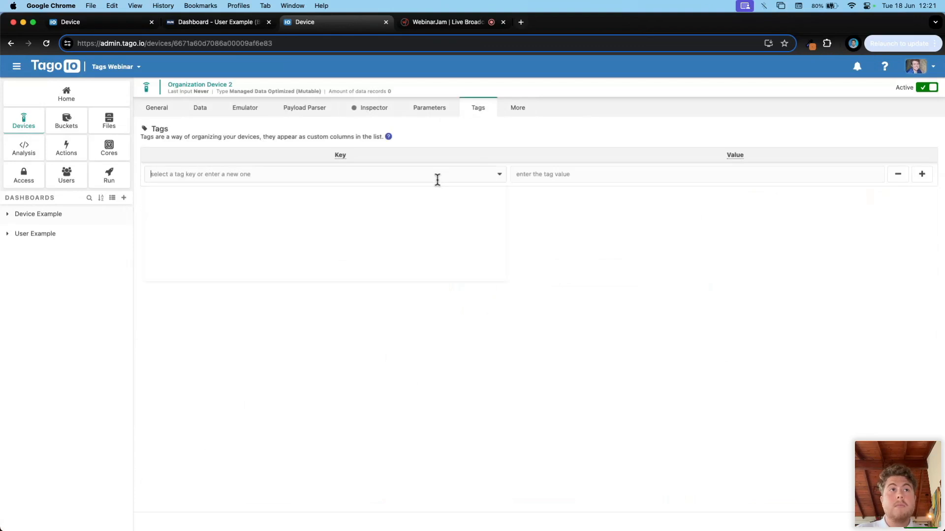
pyautogui.click(247, 193)
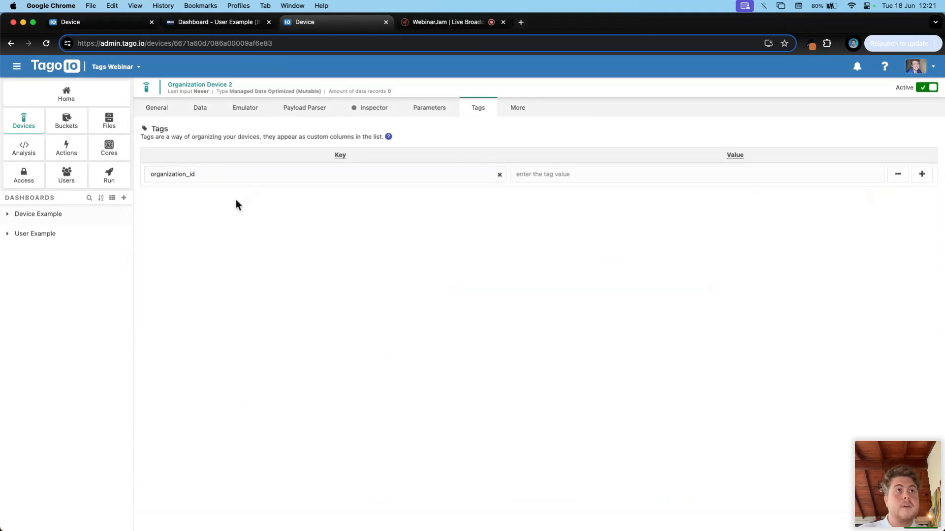
pyautogui.click(921, 174)
pyautogui.click(263, 194)
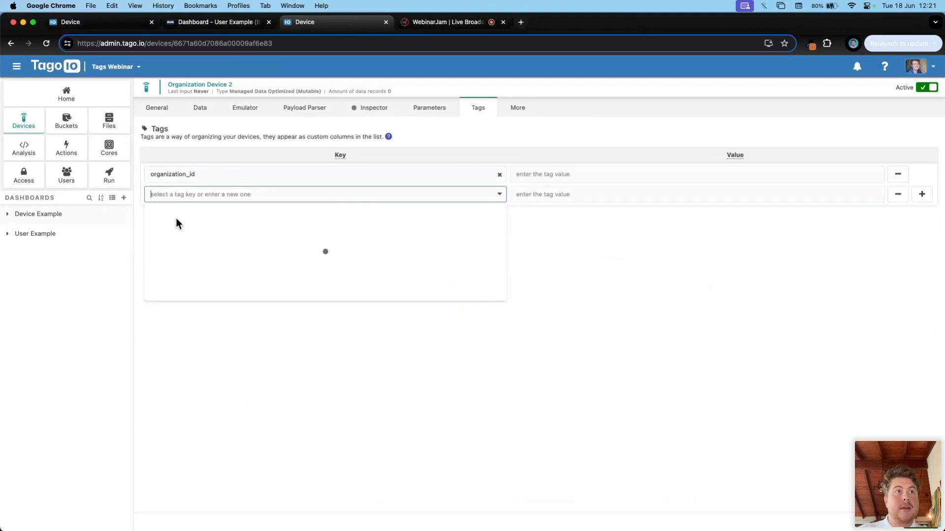
pyautogui.click(175, 225)
pyautogui.click(573, 196)
pyautogui.write('orgabniza')
pyautogui.press('super+a')
pyautogui.write('o')
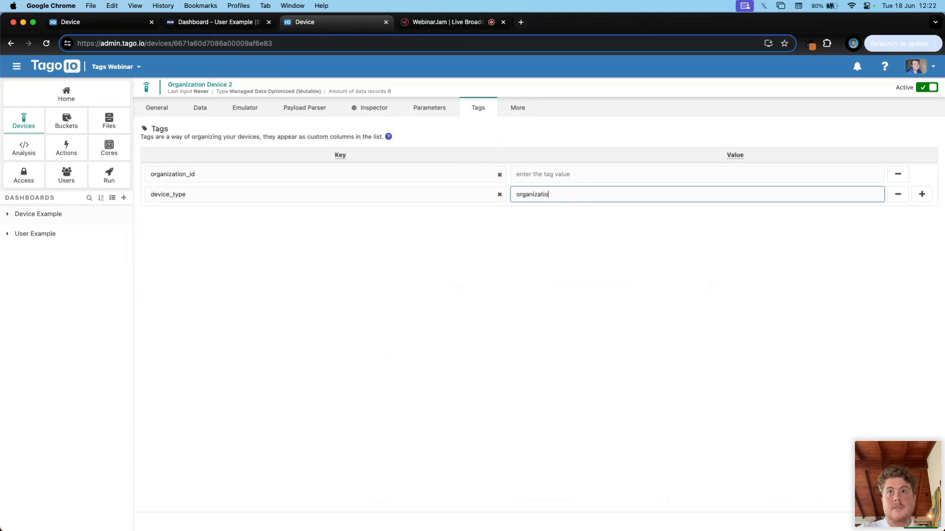
pyautogui.write('rganization')
# Step: Copy the device ID from the address bar into the organization_id value and save the device
pyautogui.click(618, 177)
pyautogui.doubleClick(237, 44)
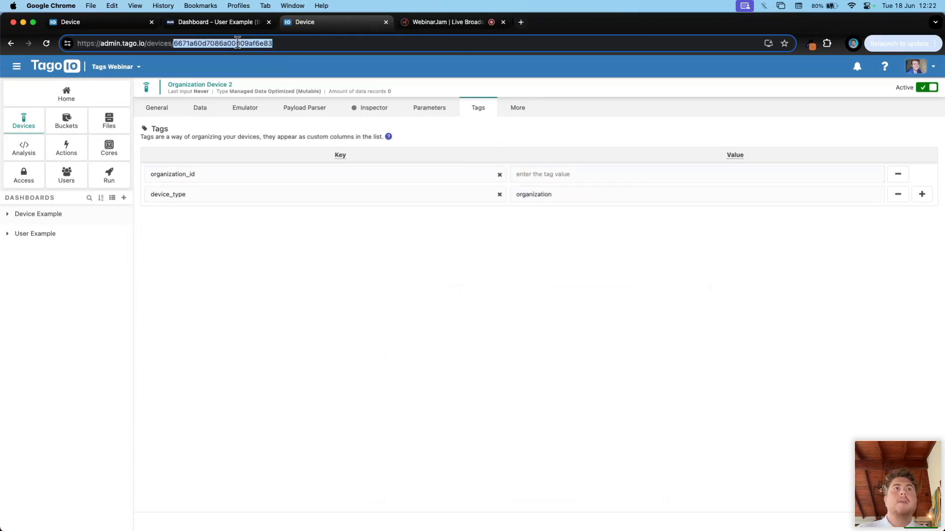
pyautogui.press('super+c')
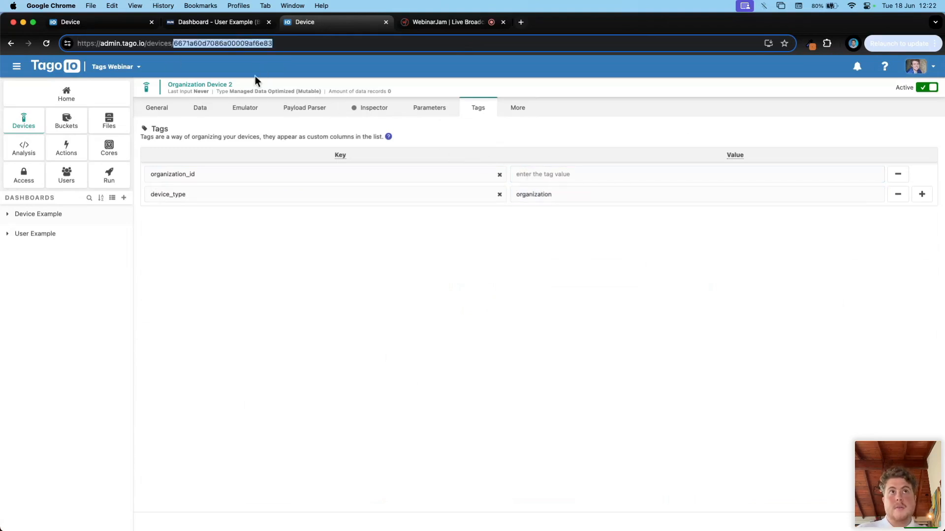
pyautogui.click(551, 174)
pyautogui.press('super+v')
pyautogui.click(921, 527)
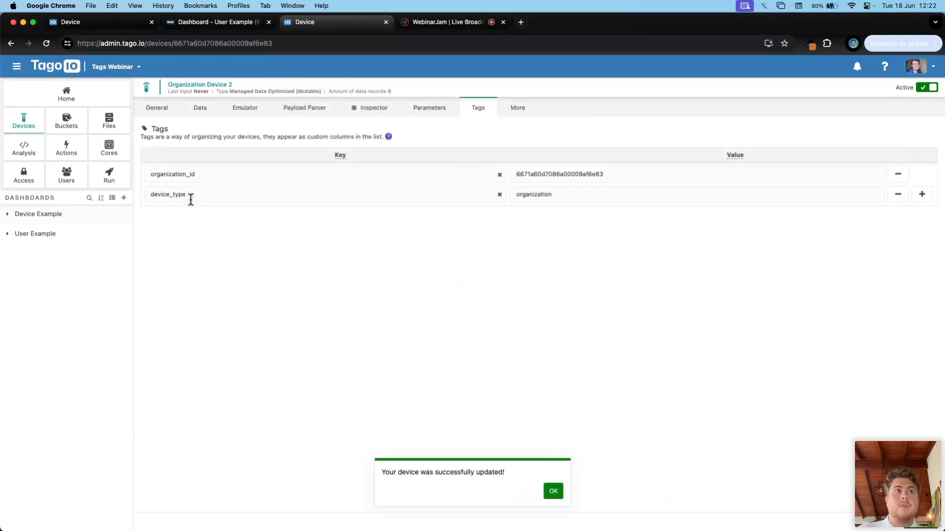
pyautogui.click(52, 237)
# Step: Open User Example (Blueprint) and confirm the reloaded Run dashboard's Organization dropdown still shows only Organization Device
pyautogui.click(56, 255)
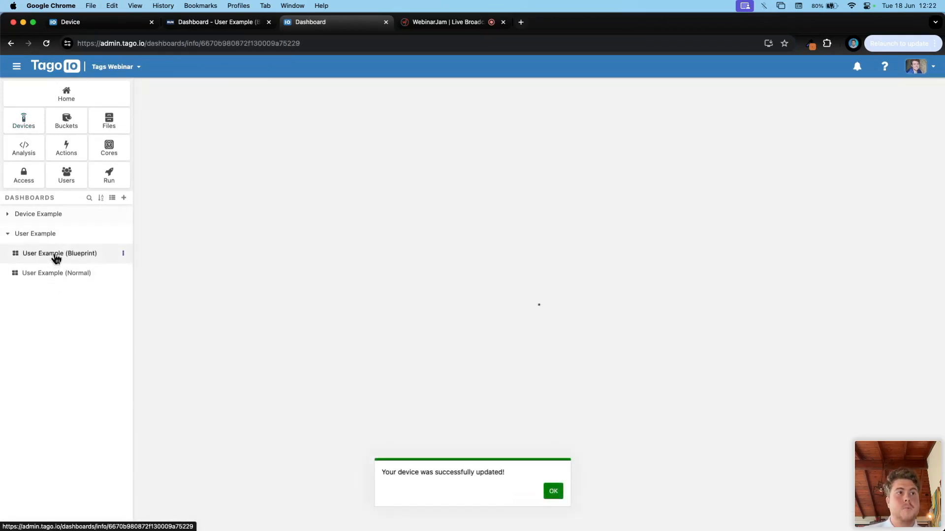
pyautogui.click(231, 107)
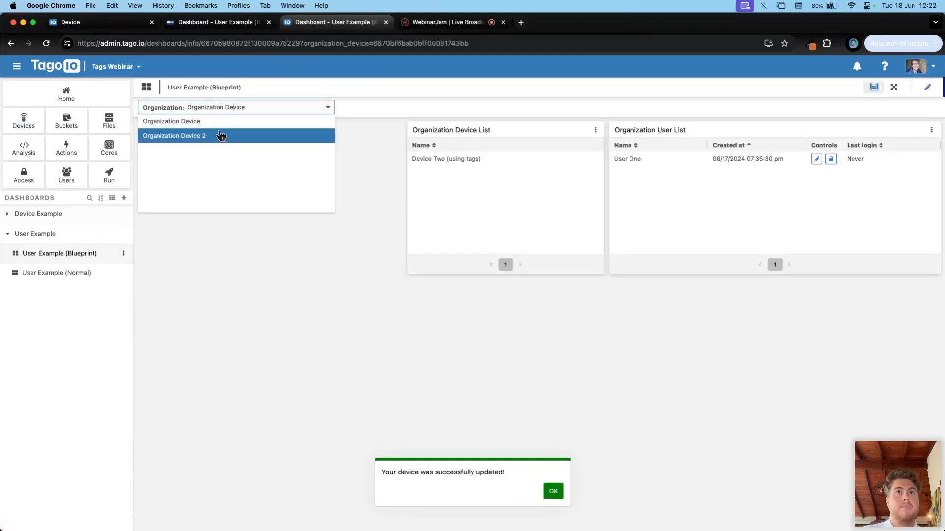
pyautogui.click(225, 28)
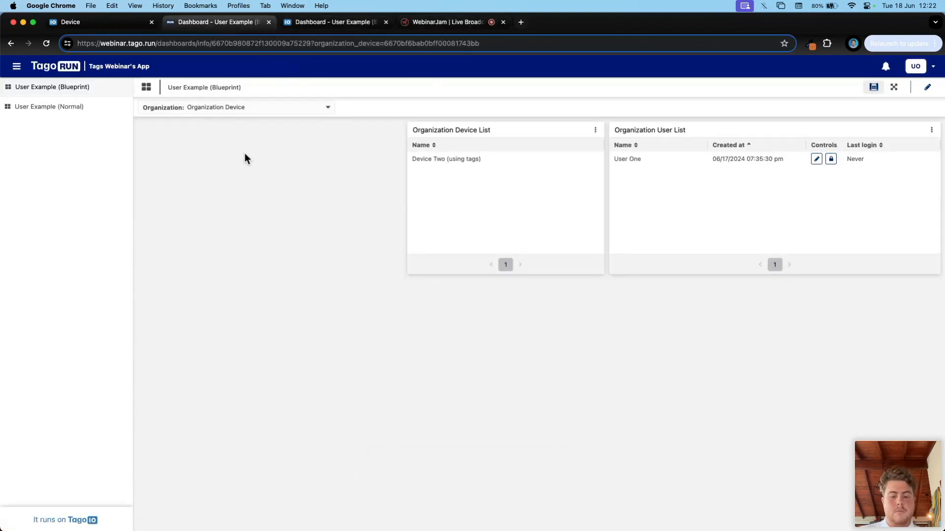
pyautogui.press('cmd+r')
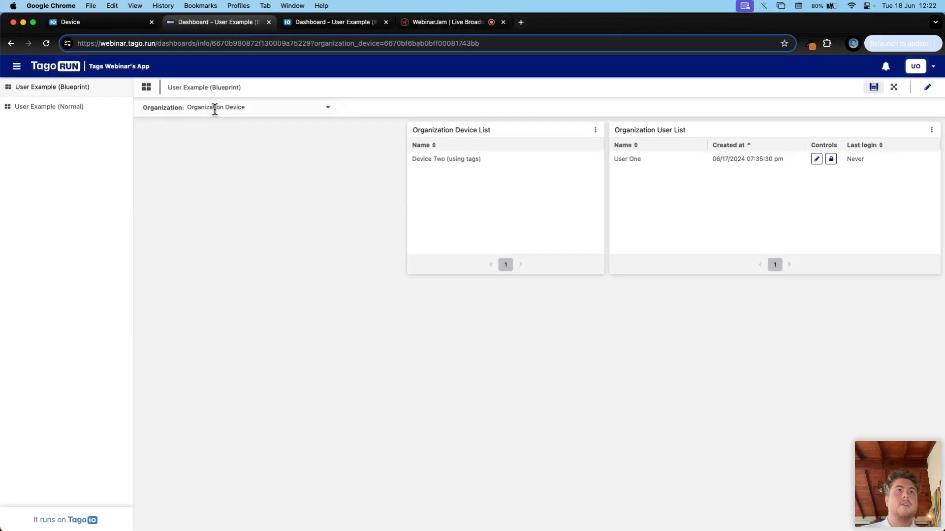
pyautogui.click(214, 109)
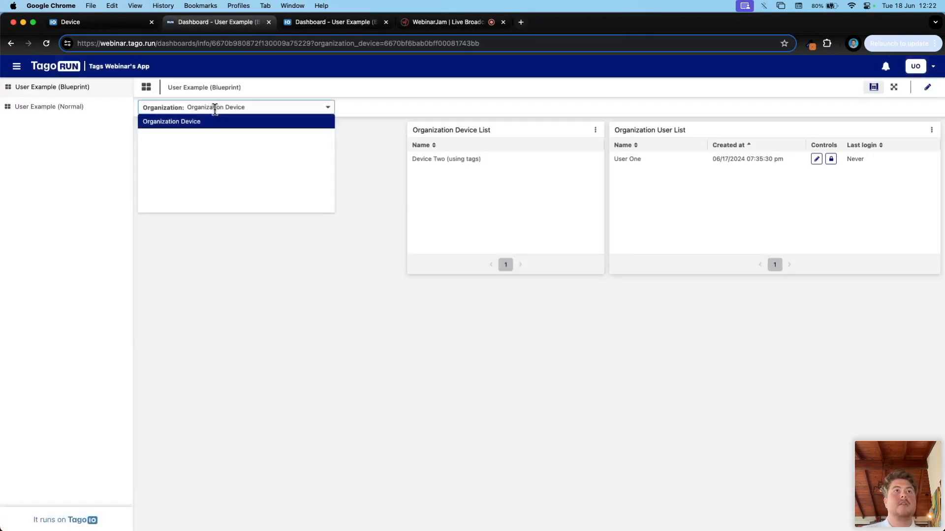
pyautogui.click(367, 132)
# Step: Visit Access Management, then close it and the Run user's dashboard tab
pyautogui.click(325, 22)
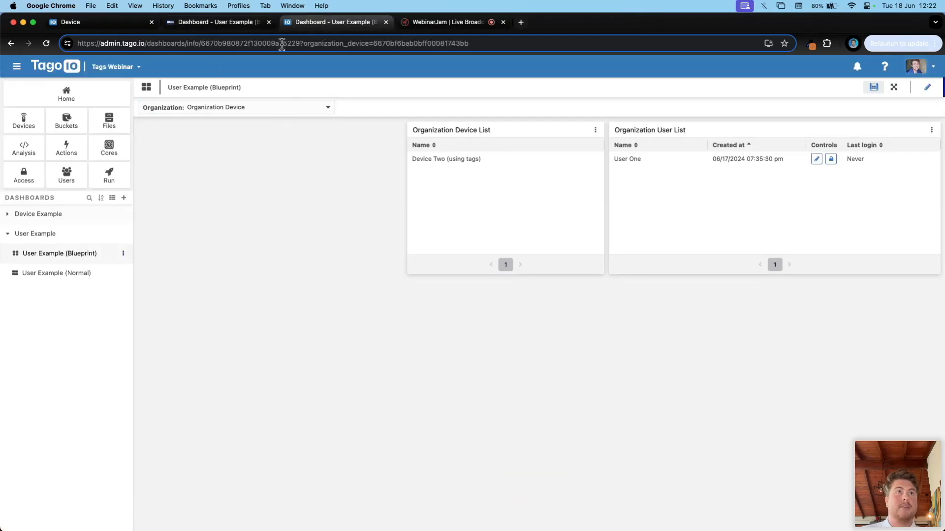
pyautogui.click(24, 176)
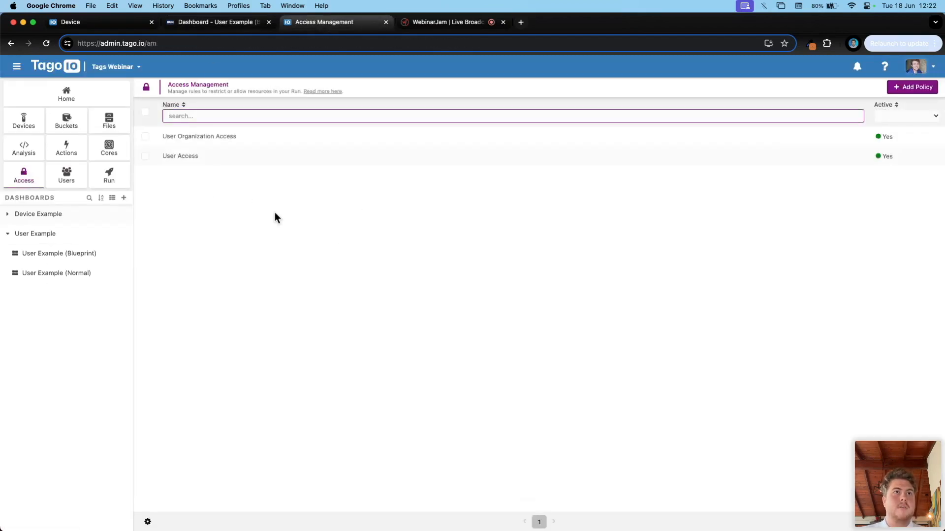
pyautogui.click(228, 26)
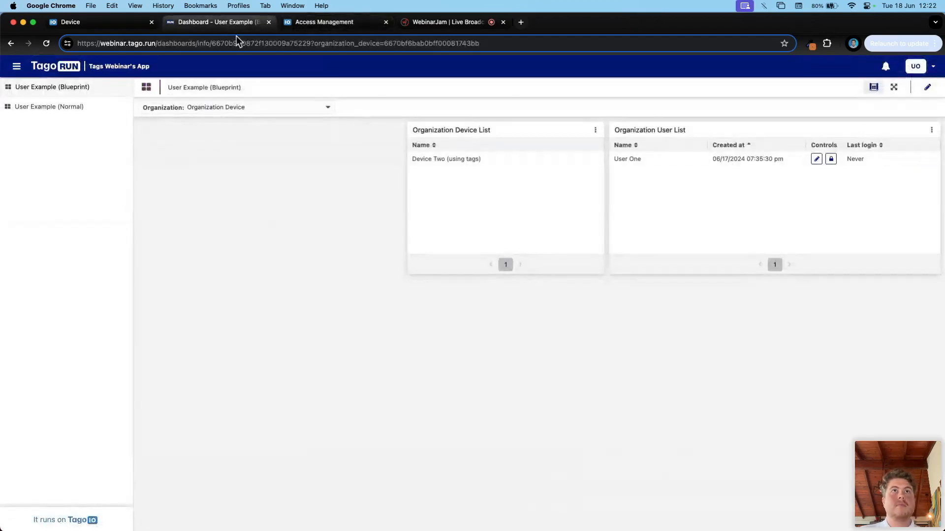
pyautogui.click(298, 27)
pyautogui.press('super+w')
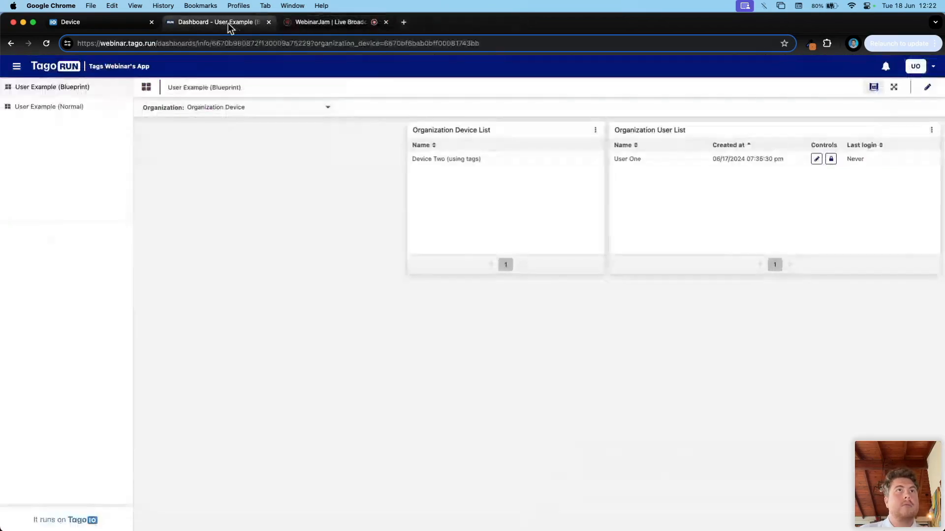
pyautogui.press('super+w')
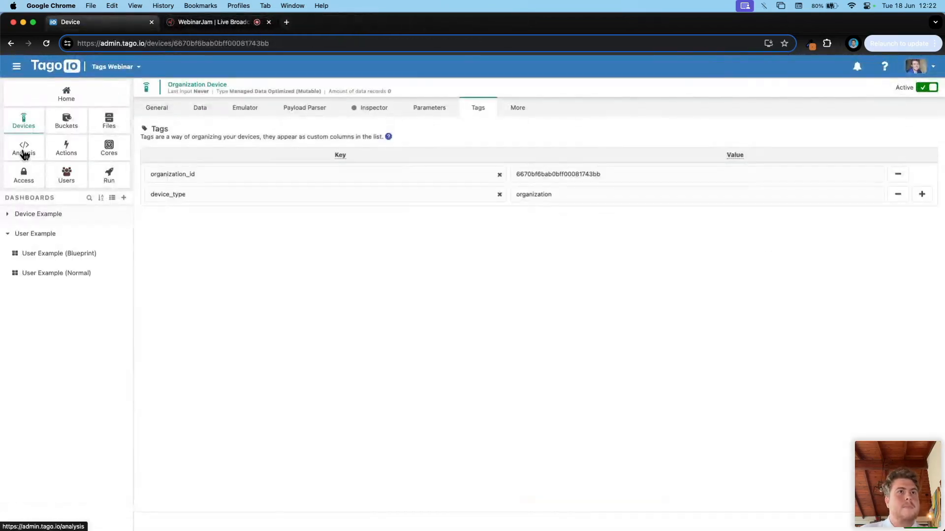
# Step: Open the User Tag Example analysis and review its analysis_type tag, valued User Example
pyautogui.keyDown('super'); pyautogui.click(25, 183); pyautogui.keyUp('super')
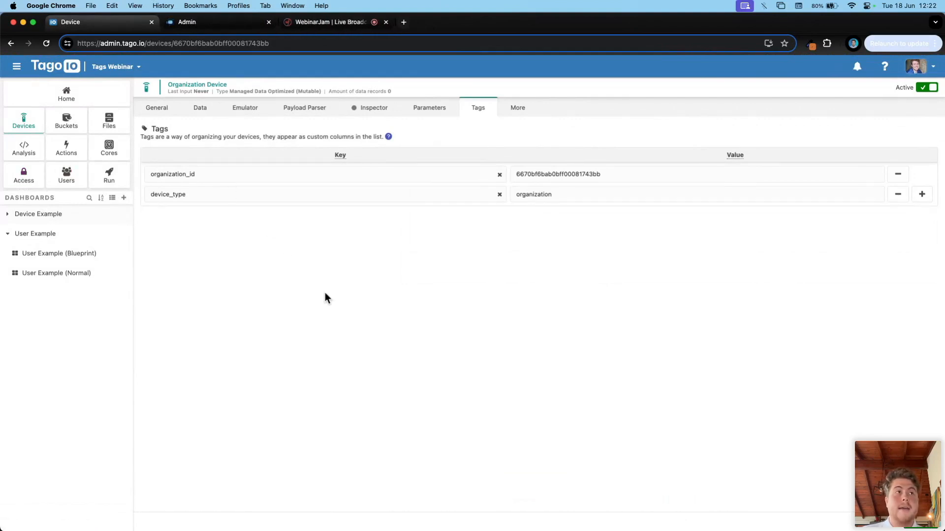
pyautogui.click(25, 149)
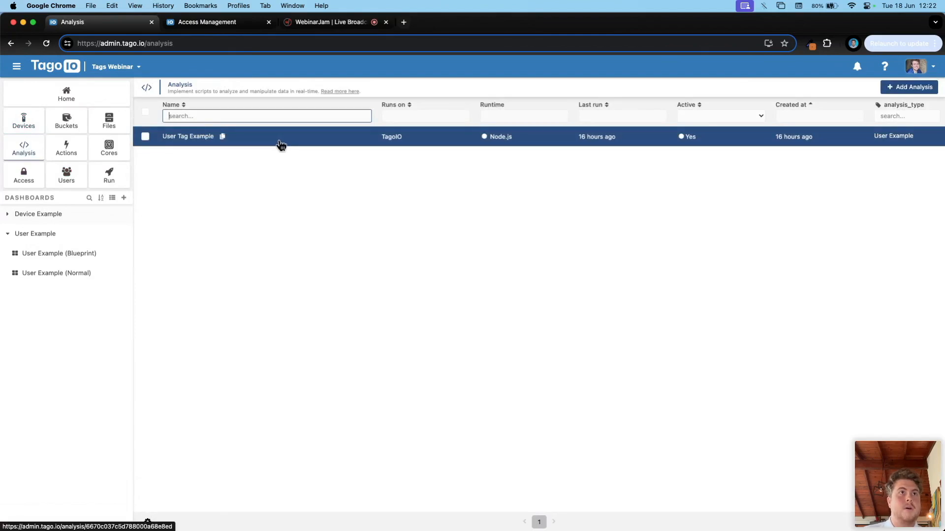
pyautogui.click(281, 145)
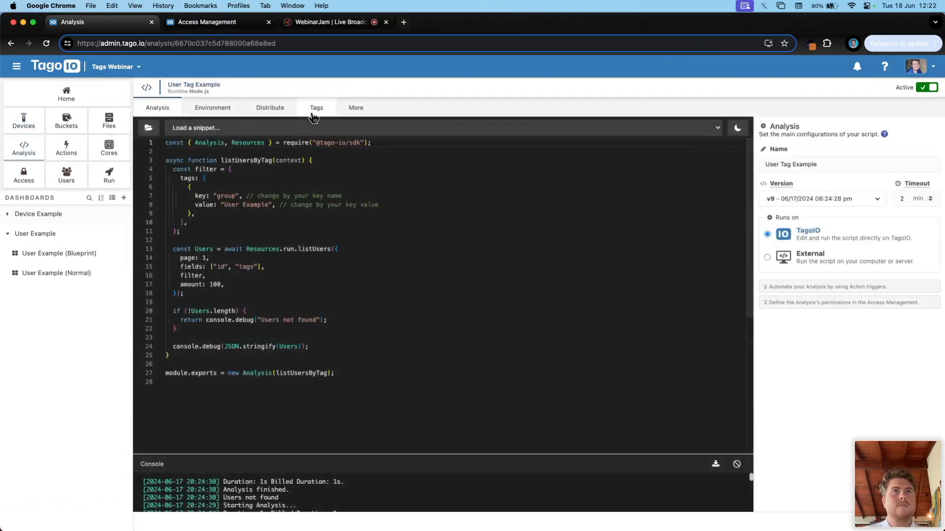
pyautogui.click(318, 109)
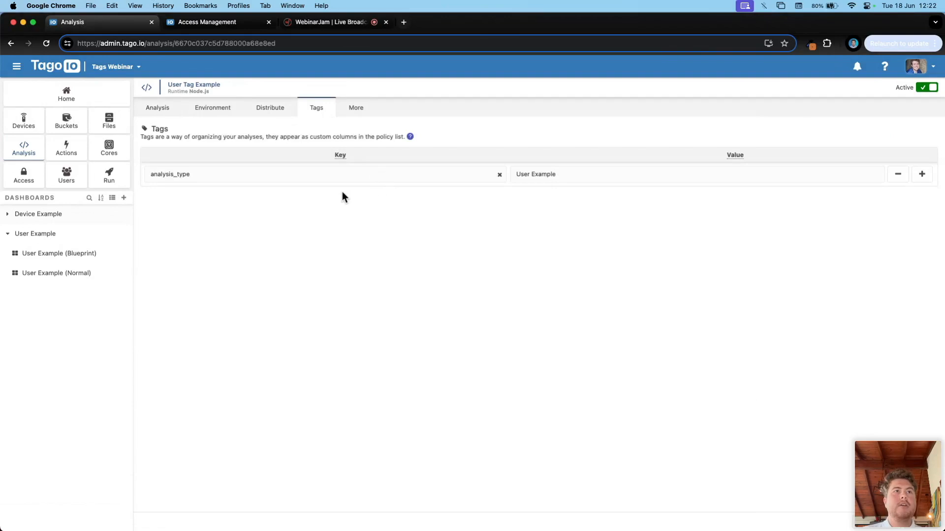
pyautogui.click(202, 174)
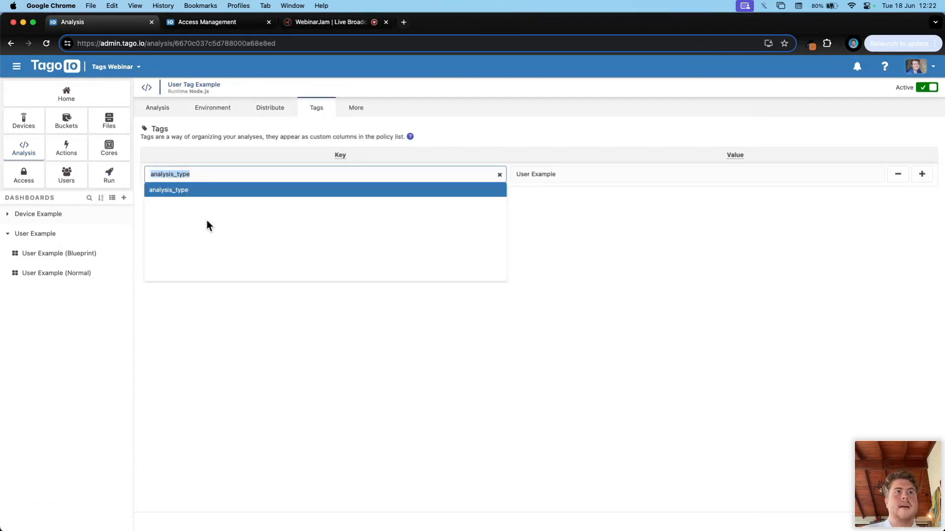
pyautogui.click(549, 174)
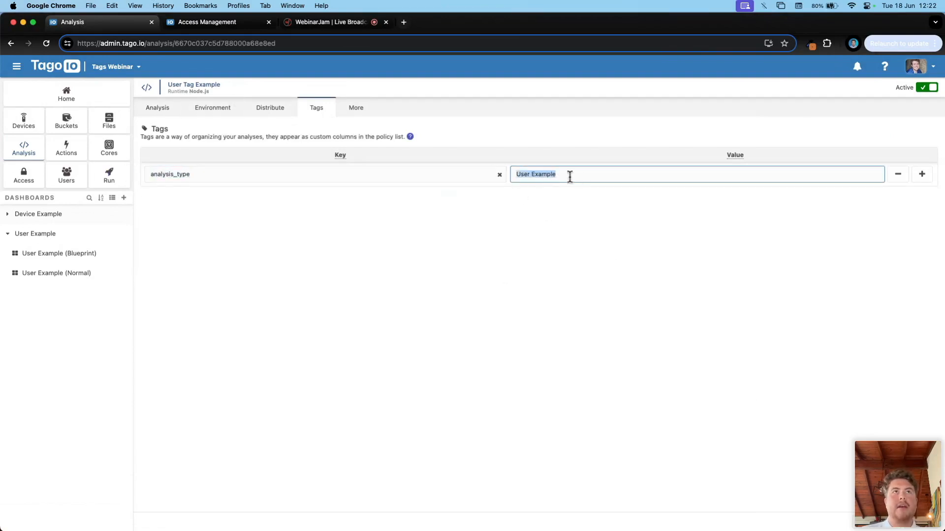
# Step: Clear the console and run the analysis, which logs 'Users not found', then return to Access Management
pyautogui.click(157, 108)
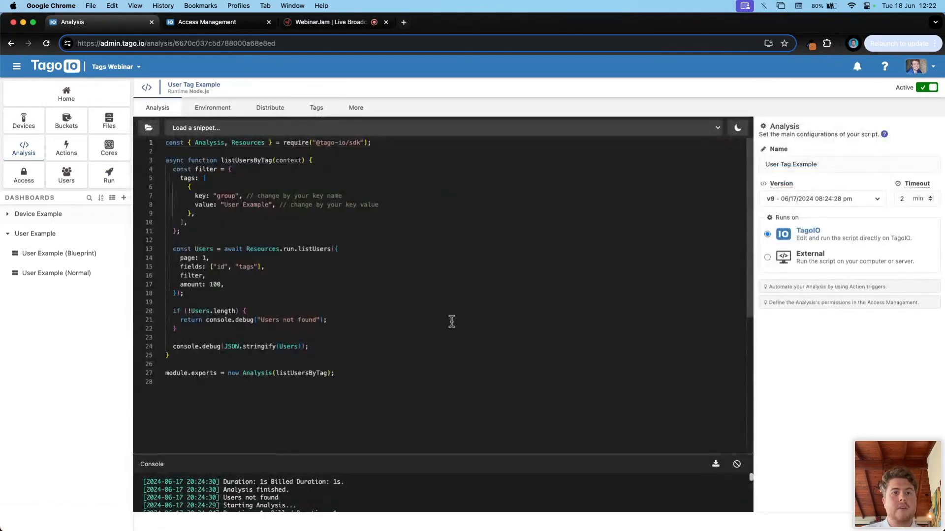
pyautogui.click(737, 465)
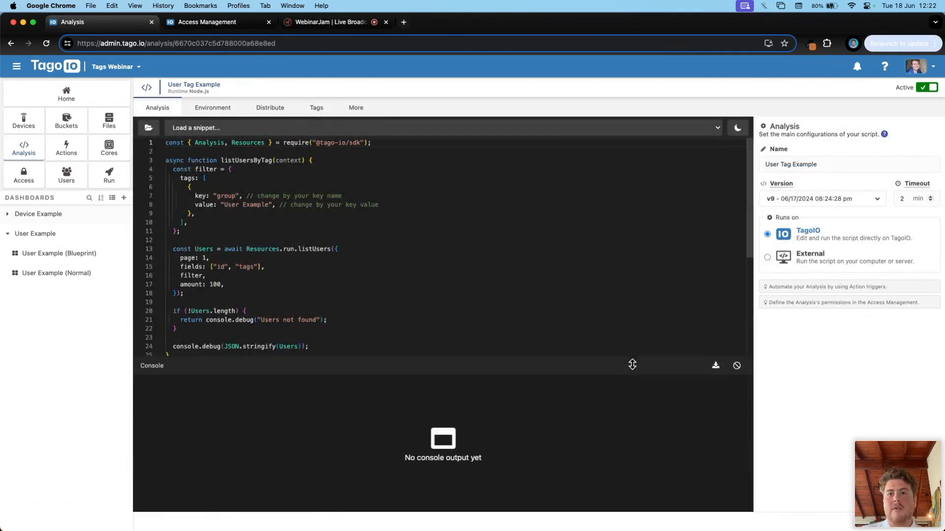
pyautogui.click(887, 525)
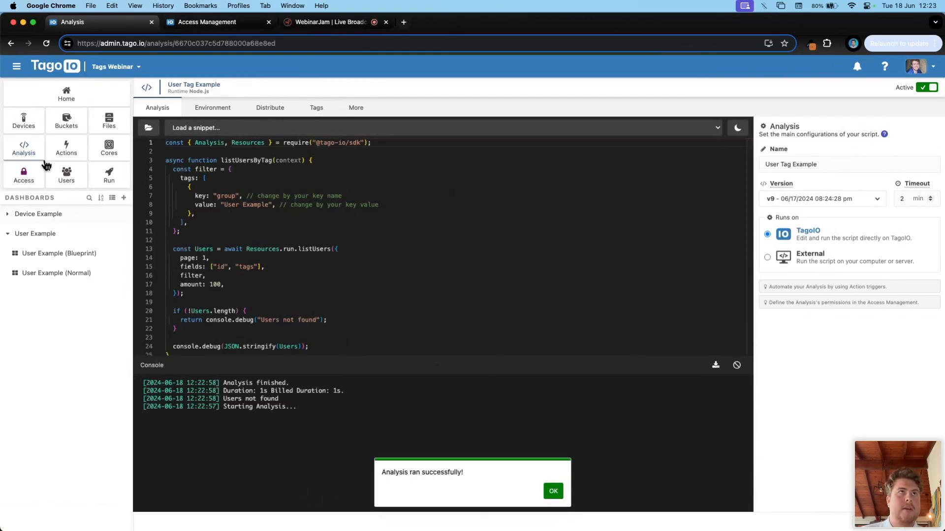
pyautogui.click(199, 22)
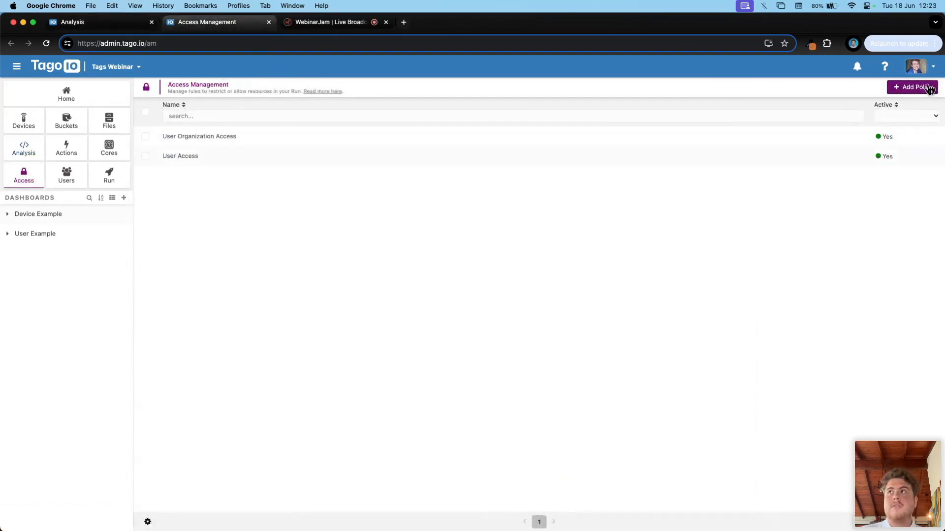
# Step: Start a policy named 'Analysis Access' targeting Analyses by Tag Match on analysis_type
pyautogui.click(930, 89)
pyautogui.click(233, 170)
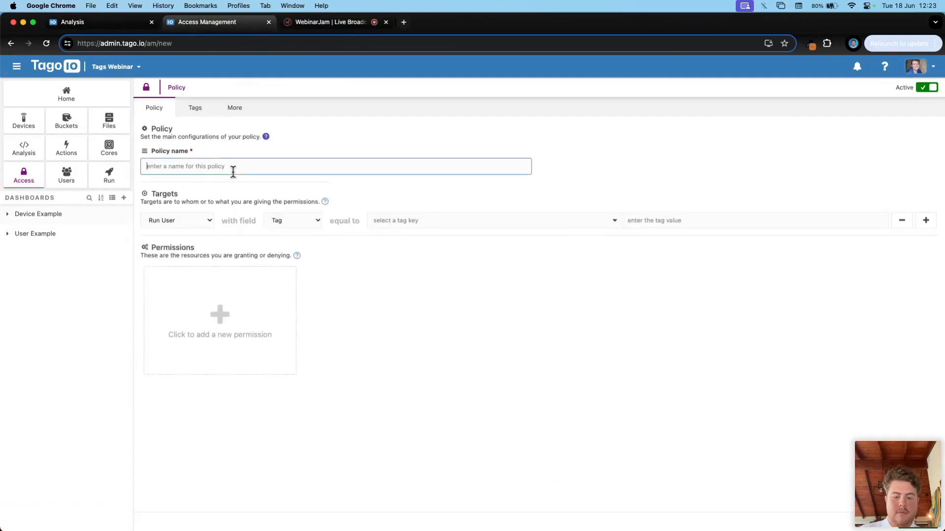
pyautogui.write('Analysis Access')
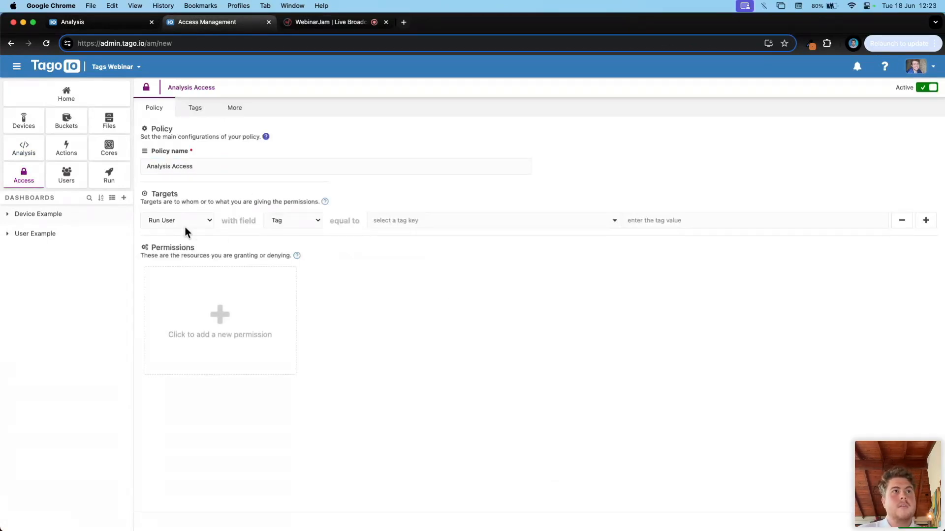
pyautogui.click(185, 223)
pyautogui.click(167, 234)
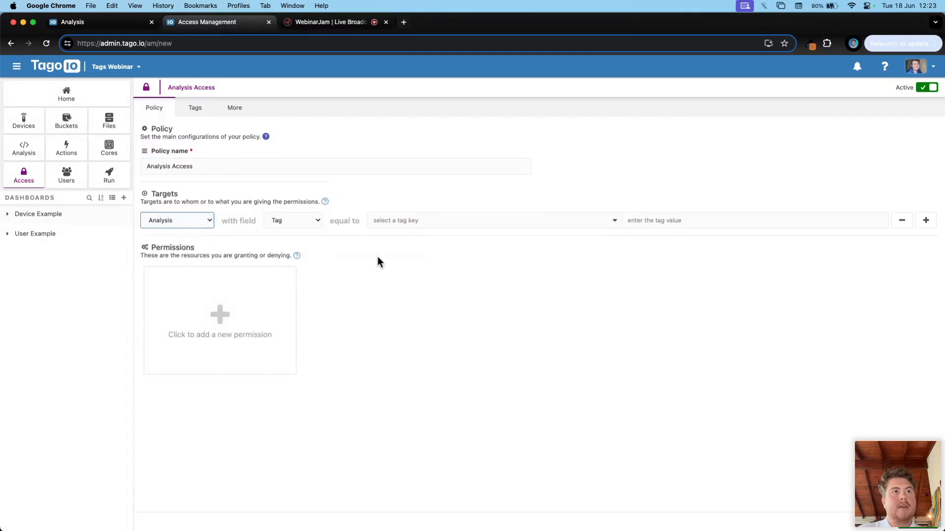
pyautogui.click(294, 219)
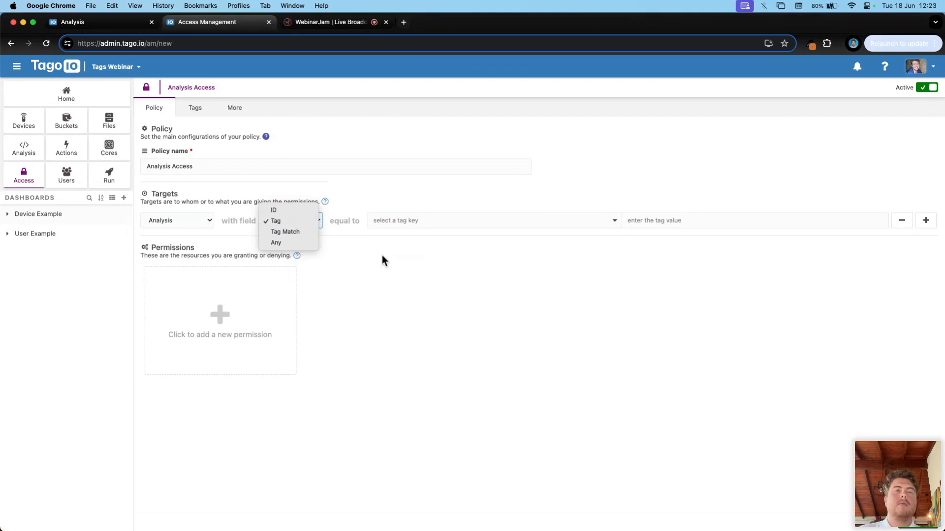
pyautogui.click(276, 219)
pyautogui.click(392, 221)
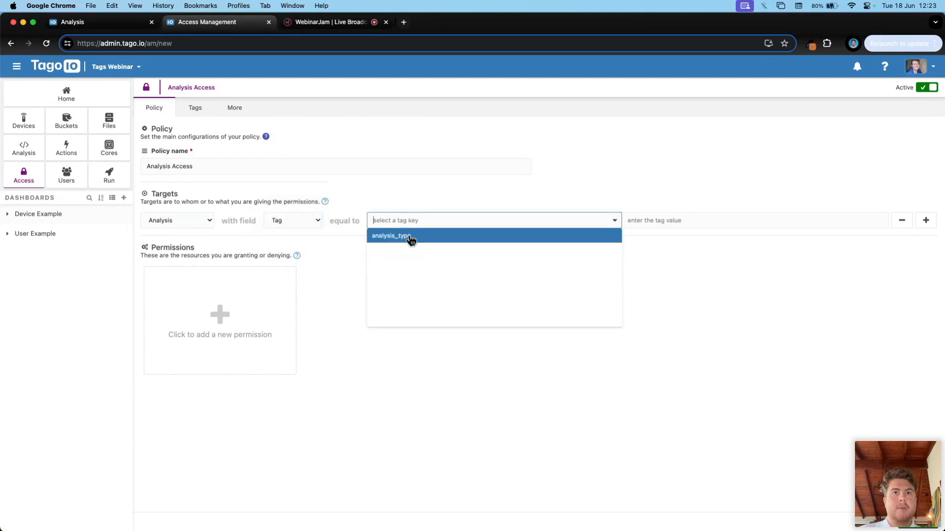
pyautogui.click(411, 237)
pyautogui.click(666, 222)
# Step: Copy 'User Example' from the analysis tags into the policy's target tag value
pyautogui.click(138, 28)
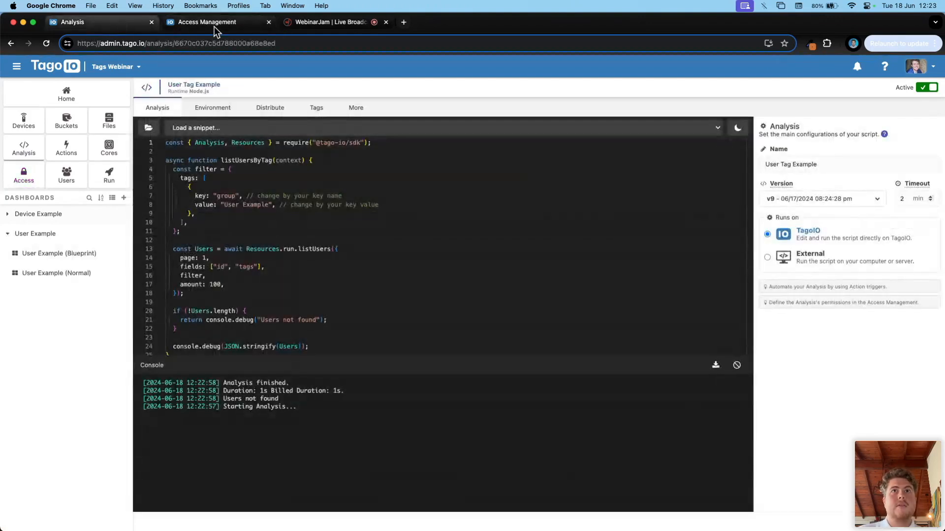
pyautogui.click(316, 107)
pyautogui.click(600, 174)
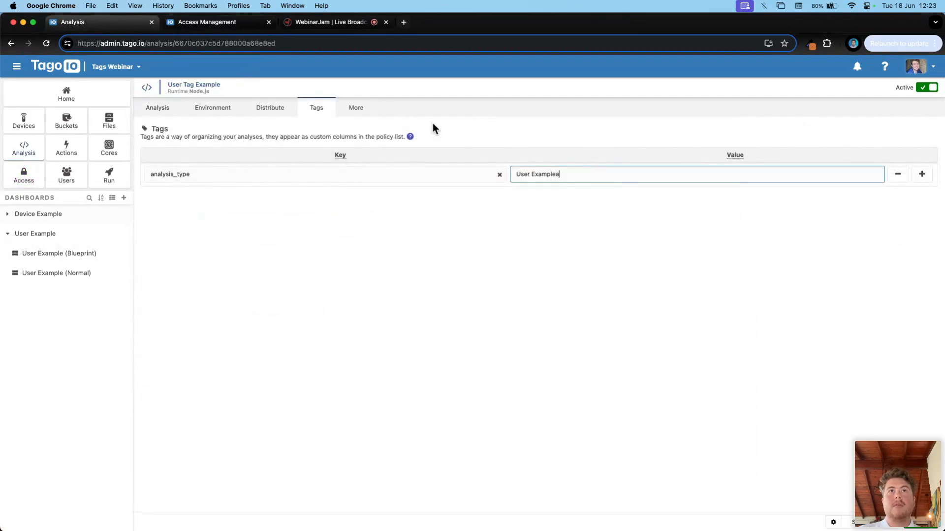
pyautogui.press('BackSpace')
pyautogui.press('cmd+a')
pyautogui.press('super+c')
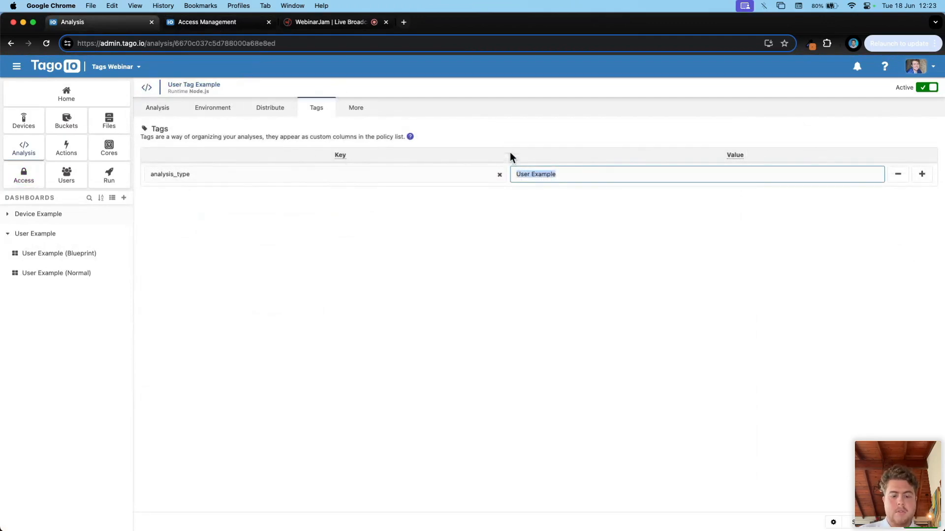
pyautogui.click(253, 24)
pyautogui.press('super+v')
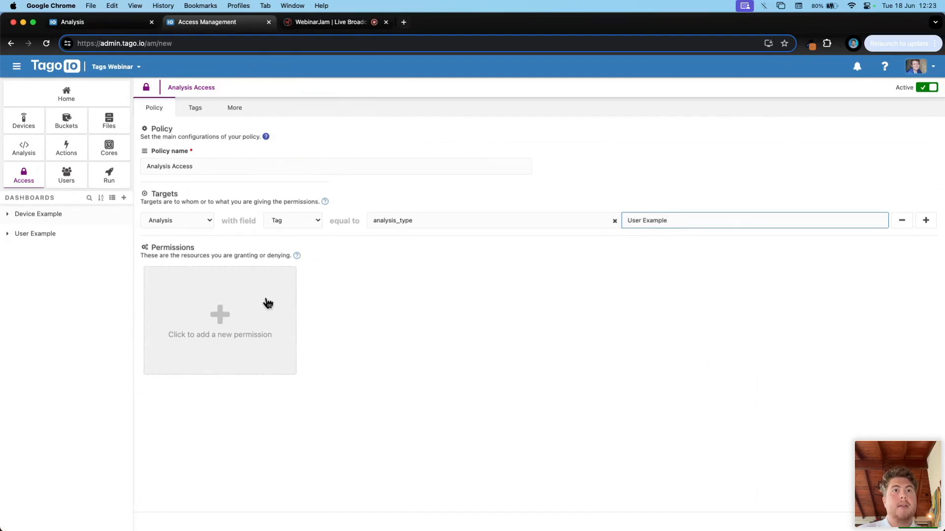
pyautogui.click(130, 24)
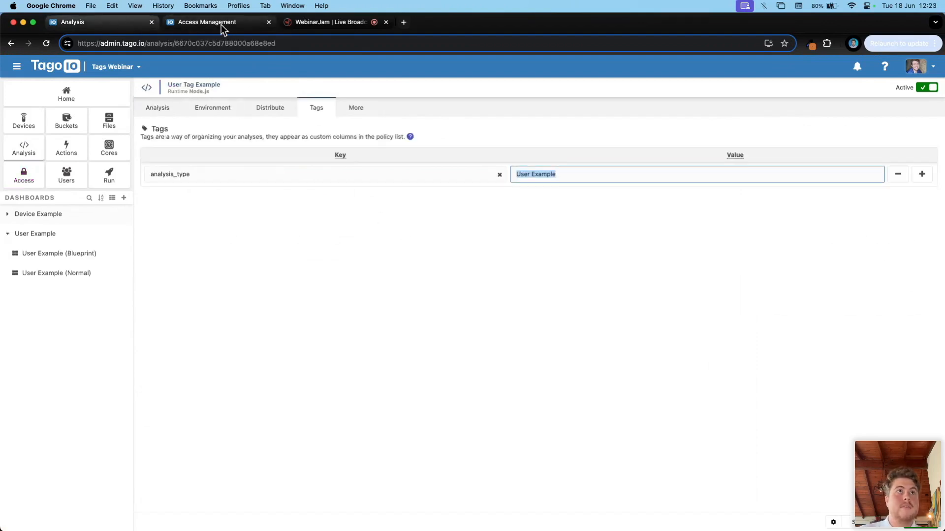
pyautogui.click(162, 113)
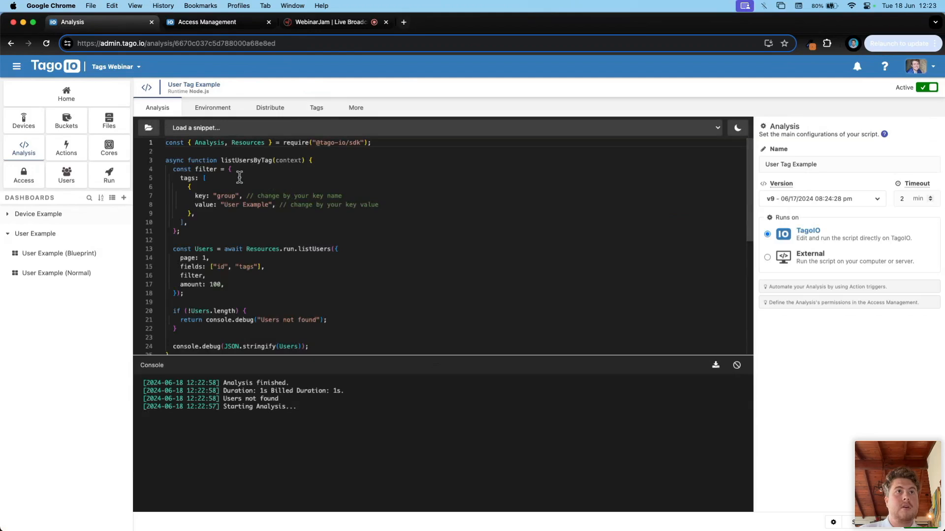
# Step: Highlight the filter object and the Resources.run listUsers call with its page: 1 parameter
pyautogui.moveTo(180, 231); pyautogui.dragTo(172, 172)
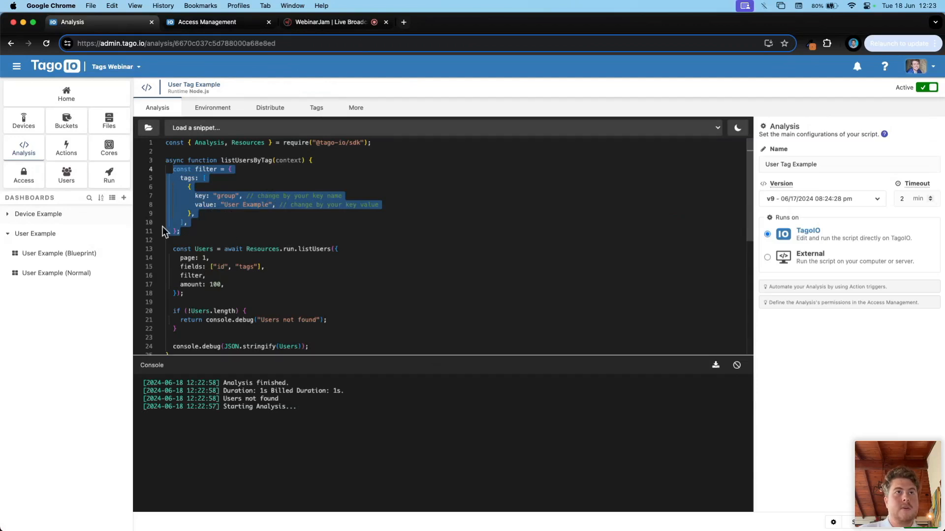
pyautogui.click(247, 250)
pyautogui.moveTo(173, 249); pyautogui.dragTo(257, 249)
pyautogui.click(293, 261)
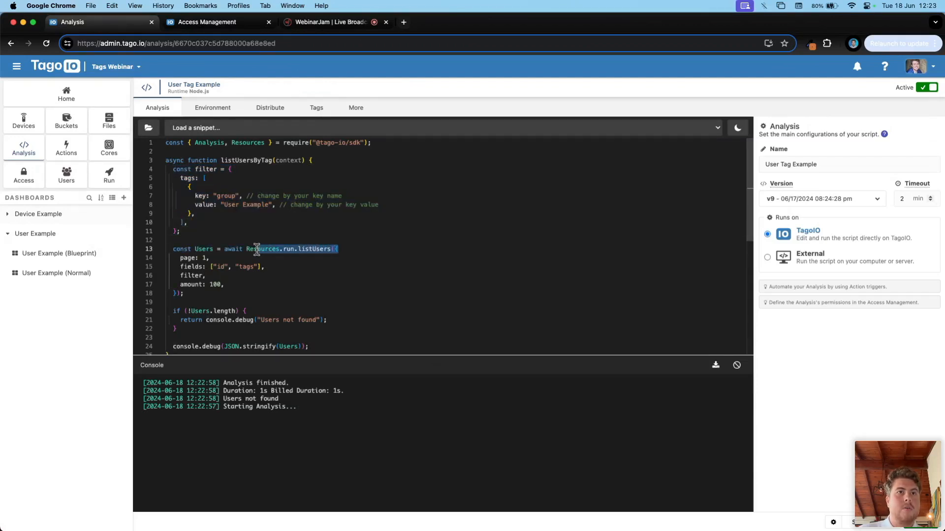
pyautogui.click(308, 250)
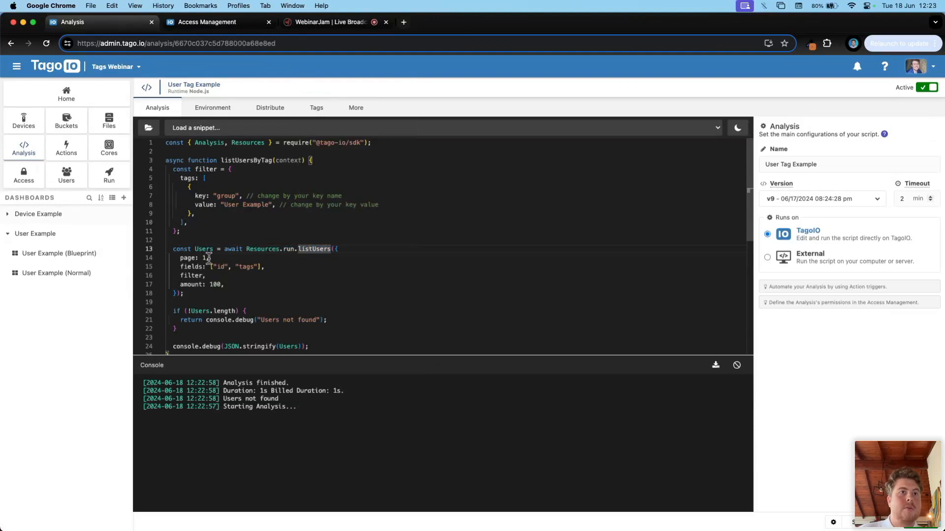
pyautogui.moveTo(209, 258); pyautogui.dragTo(180, 258)
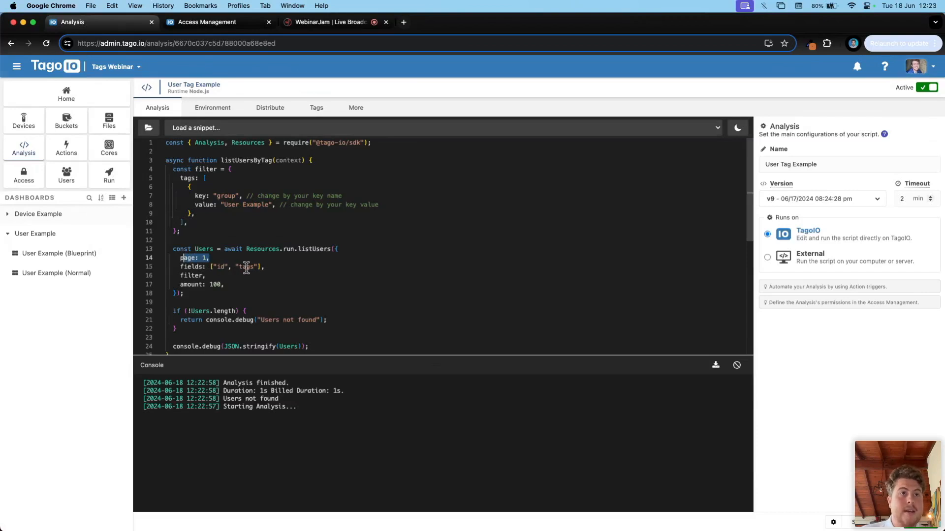
pyautogui.moveTo(193, 276)
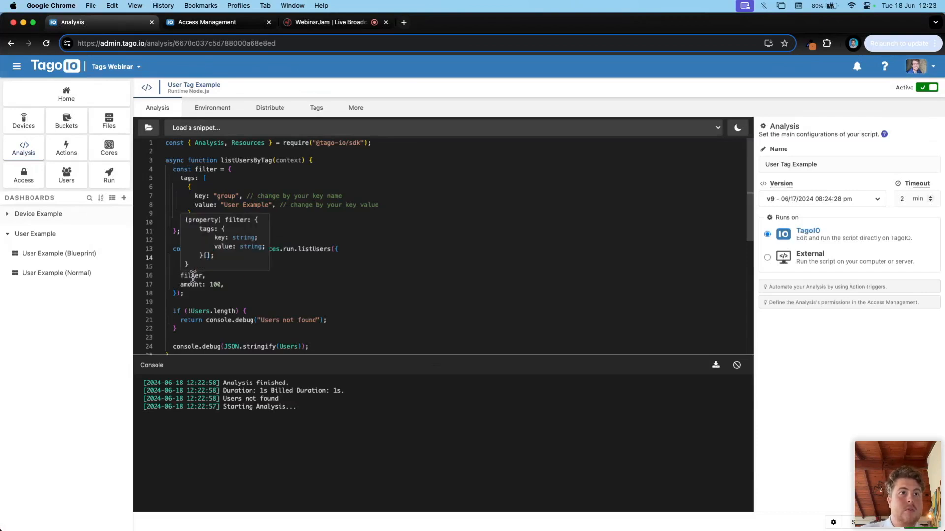
pyautogui.click(187, 225)
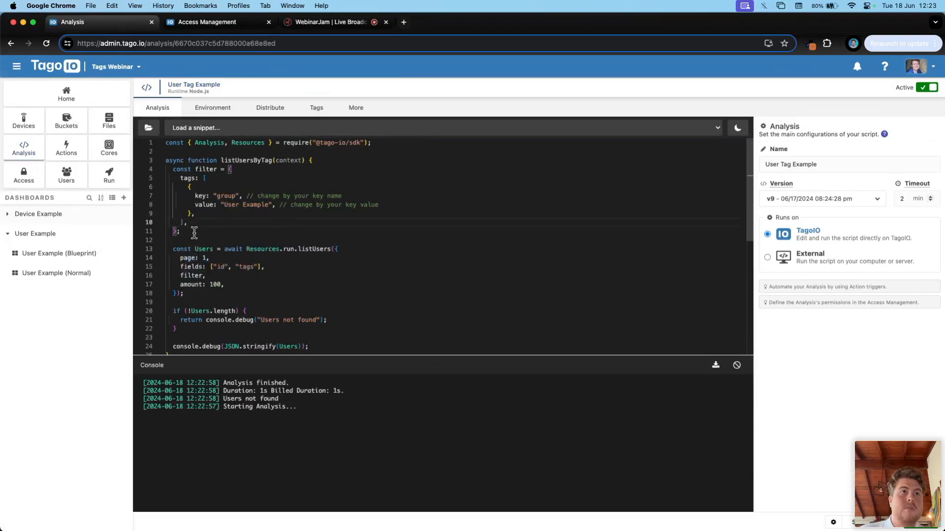
# Step: Highlight the filter block's tag key group and its User Example value
pyautogui.moveTo(184, 232); pyautogui.dragTo(176, 171)
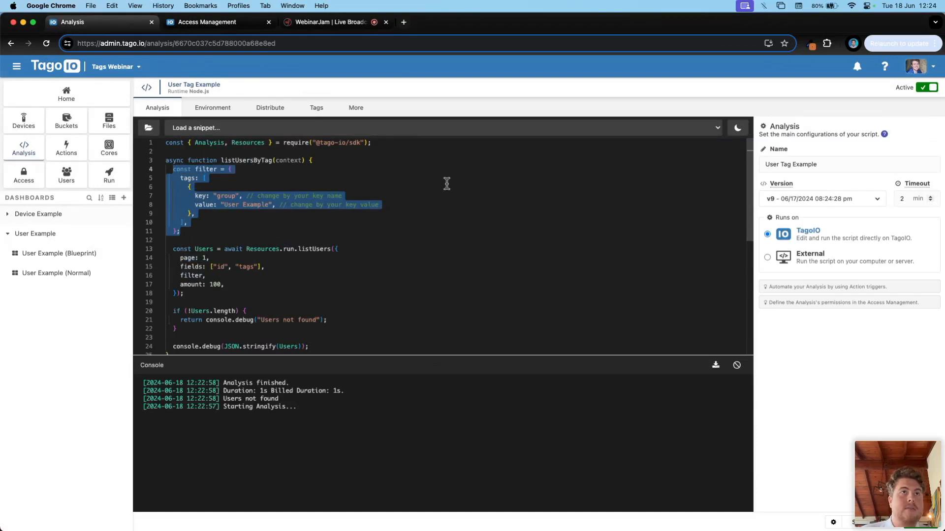
pyautogui.scroll(-1, 439, 283)
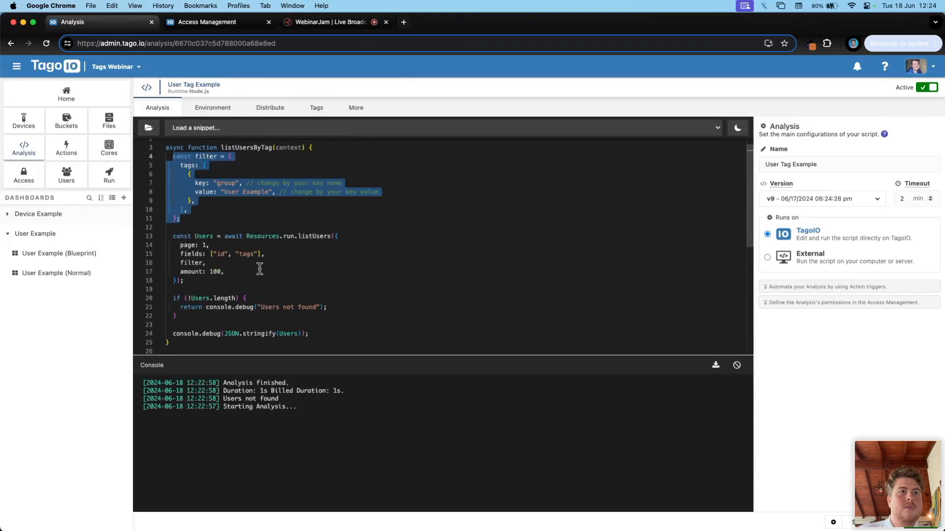
pyautogui.doubleClick(225, 182)
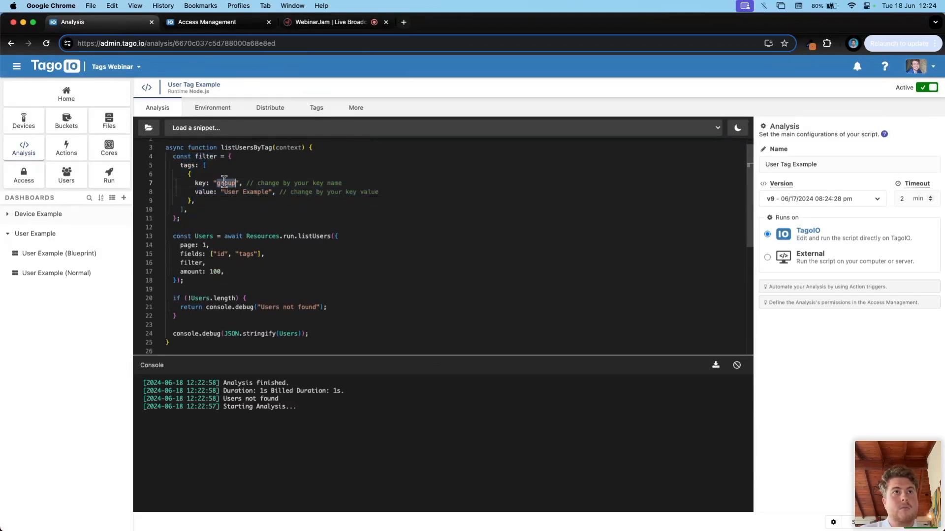
pyautogui.moveTo(225, 191); pyautogui.dragTo(269, 191)
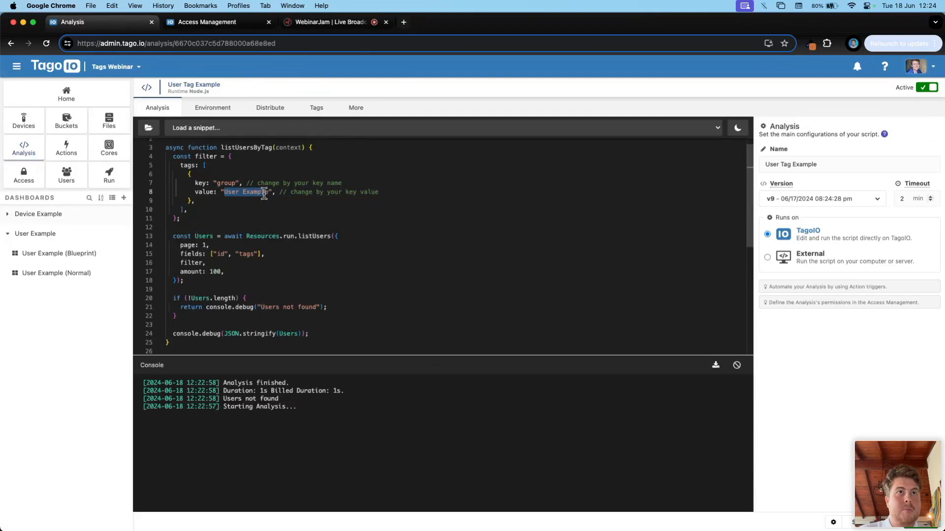
pyautogui.scroll(-1, 274, 301)
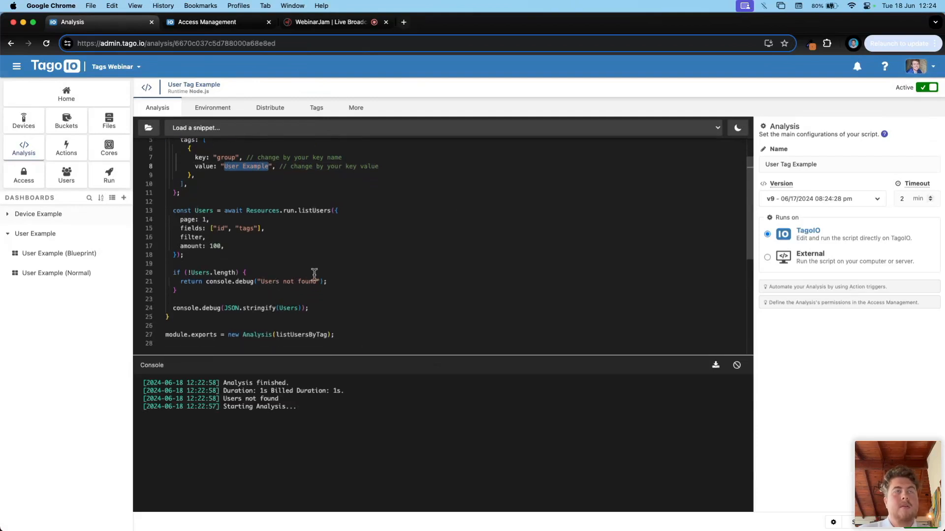
pyautogui.click(212, 23)
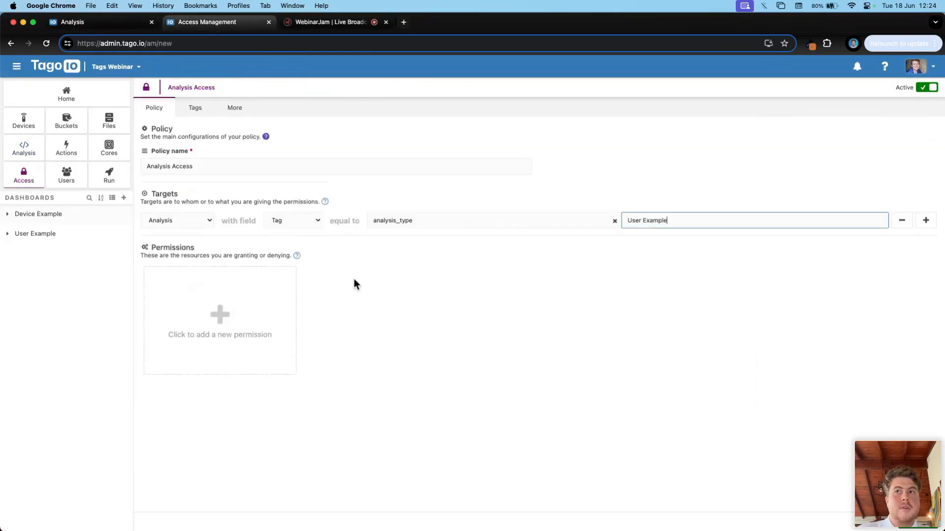
# Step: Add an Allow permission granting the Access rule on Run User
pyautogui.click(205, 294)
pyautogui.click(205, 295)
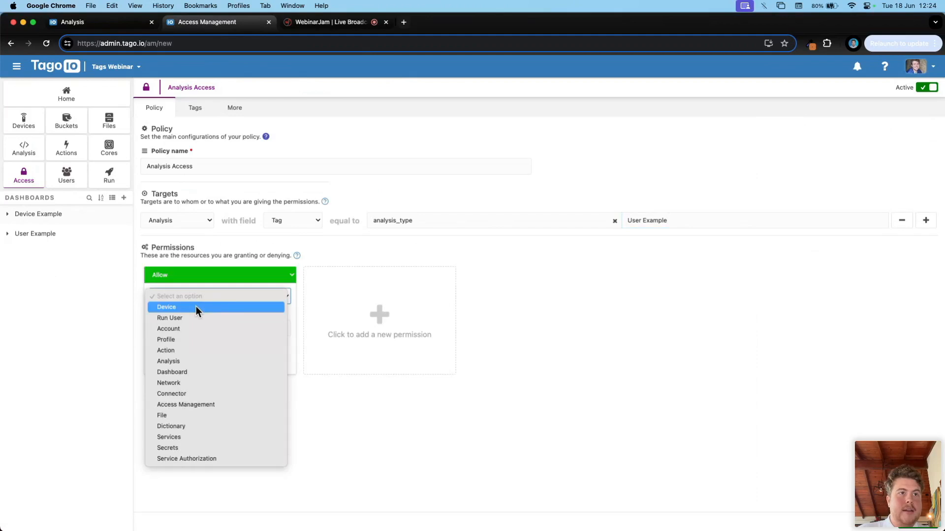
pyautogui.click(195, 318)
pyautogui.click(197, 328)
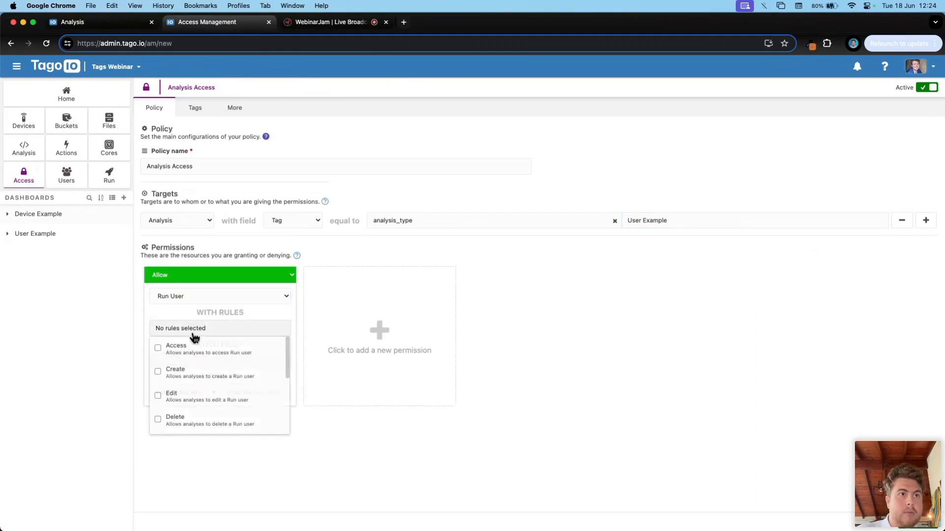
pyautogui.click(191, 356)
pyautogui.click(175, 362)
pyautogui.click(170, 386)
pyautogui.click(553, 321)
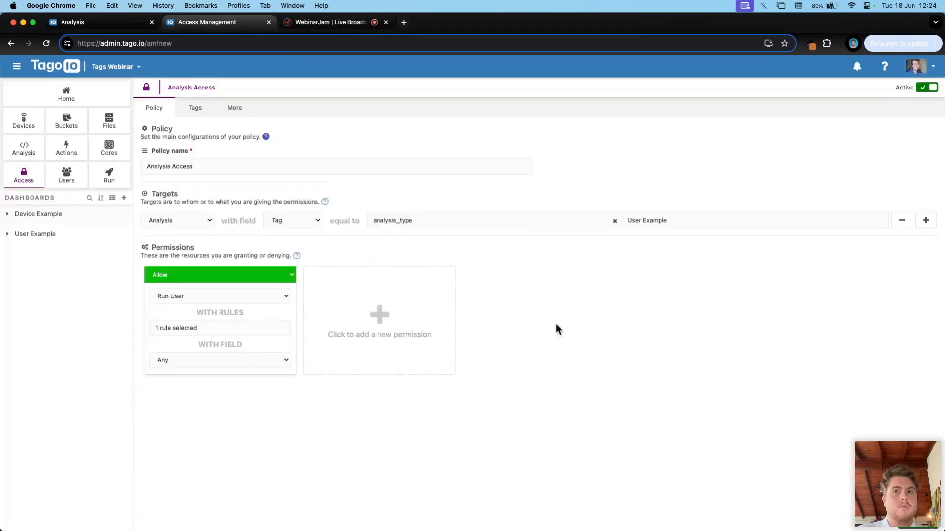
# Step: Restrict the permission to run users tagged group = 'User Example', then save and apply
pyautogui.click(192, 362)
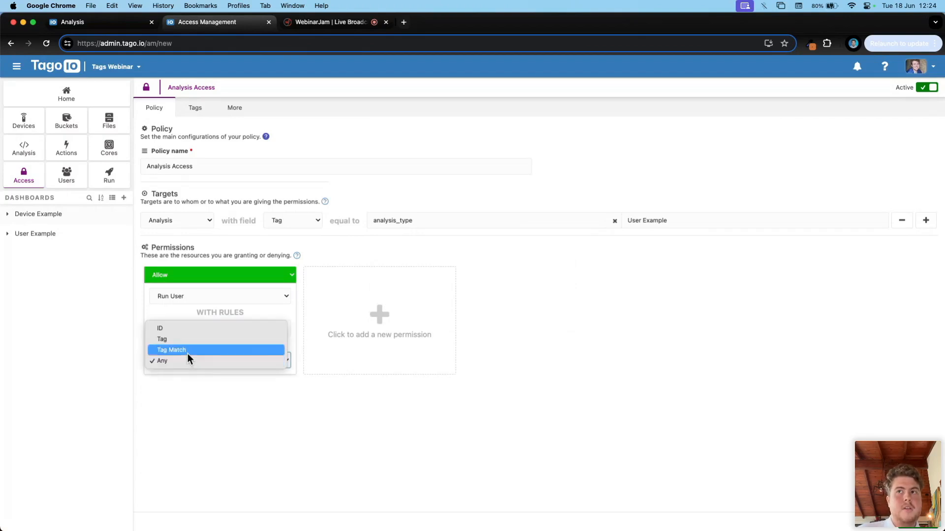
pyautogui.click(179, 340)
pyautogui.click(171, 391)
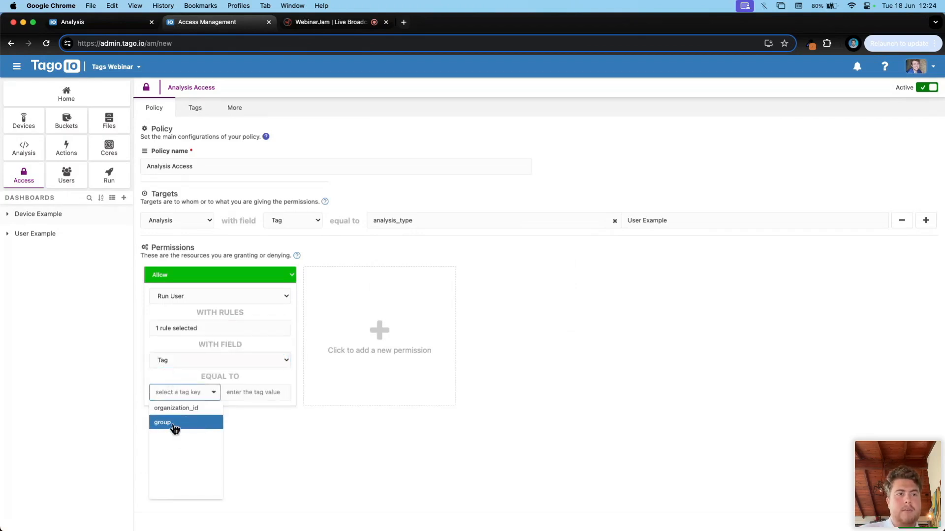
pyautogui.click(175, 424)
pyautogui.click(243, 394)
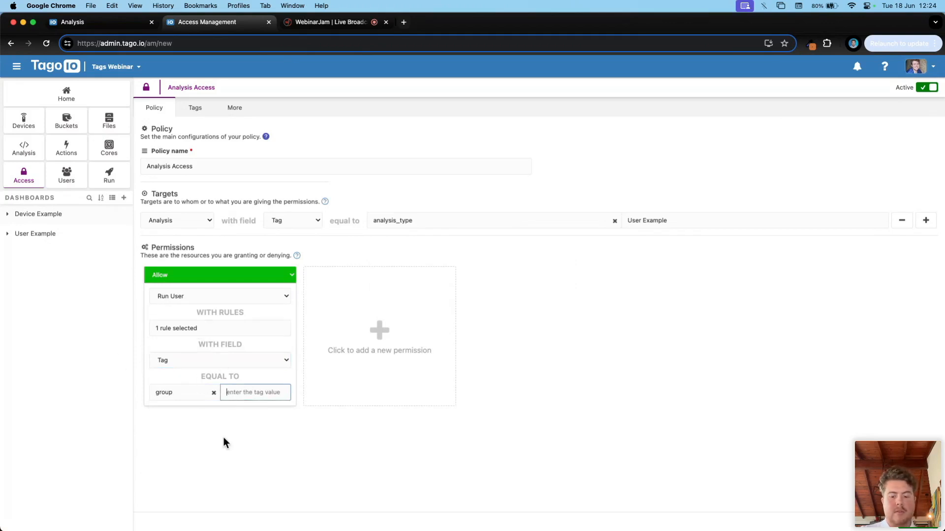
pyautogui.write('Us')
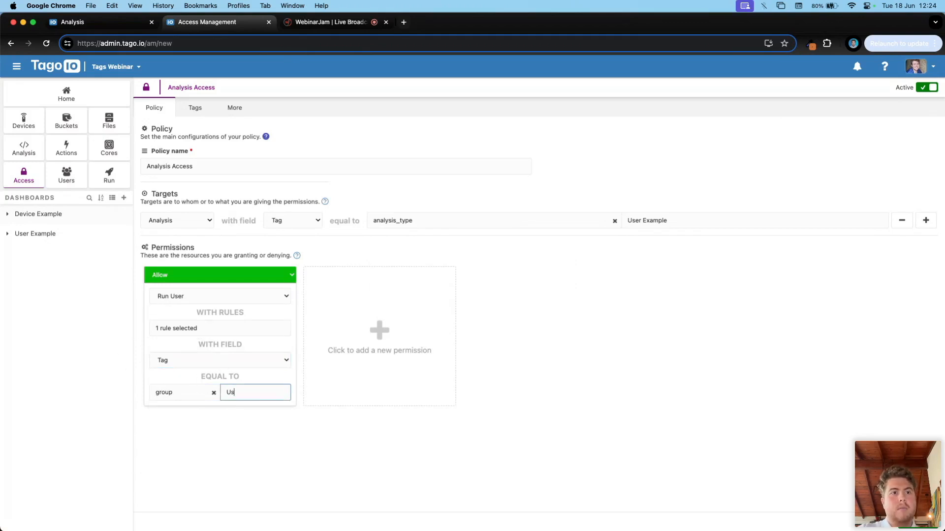
pyautogui.write('er Example')
pyautogui.click(227, 439)
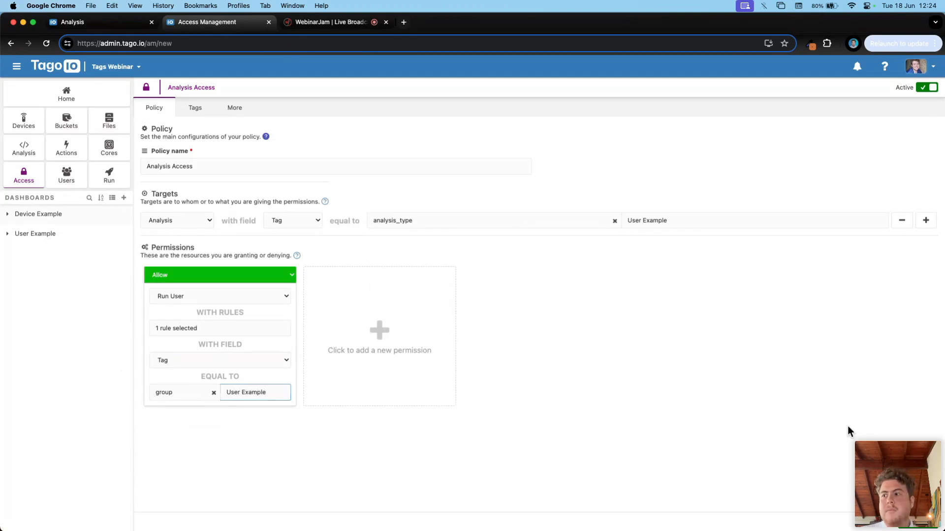
pyautogui.click(921, 529)
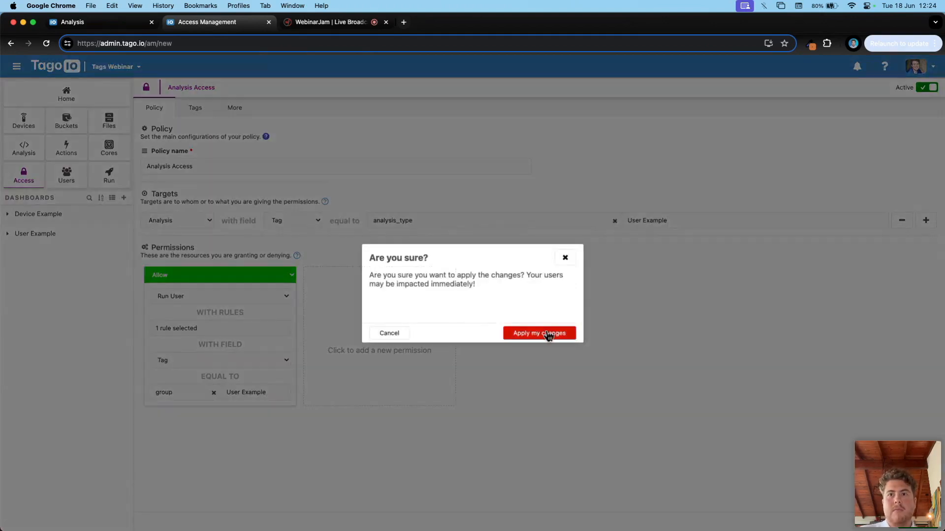
pyautogui.click(545, 330)
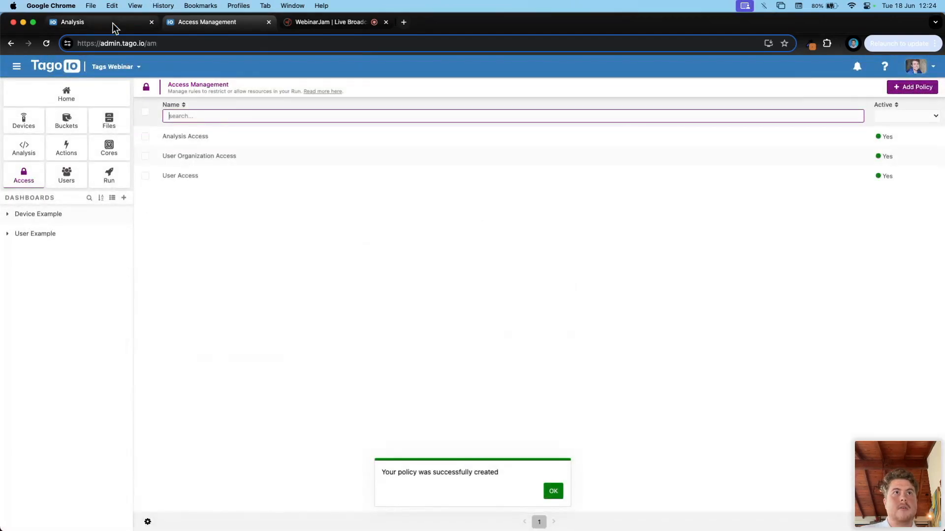
# Step: Reload and rerun the analysis, confirming the console now logs the User Example user
pyautogui.click(113, 25)
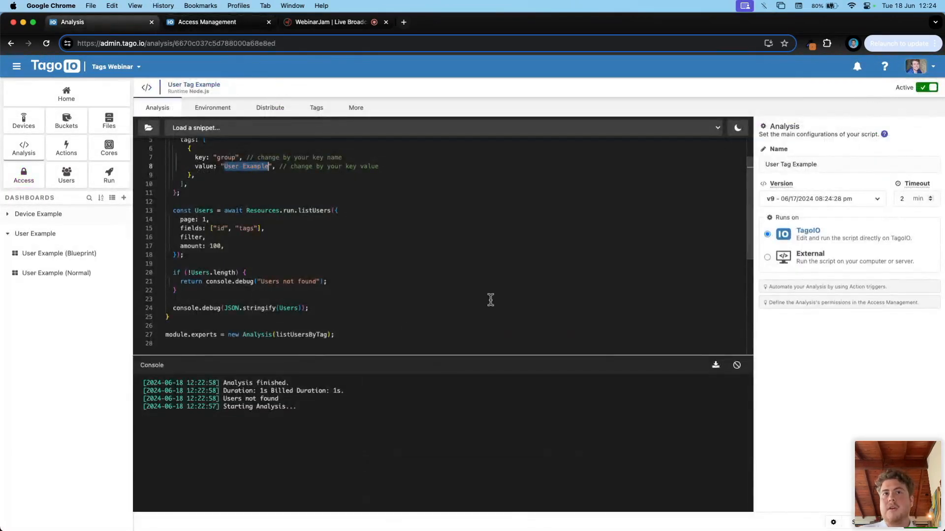
pyautogui.click(736, 366)
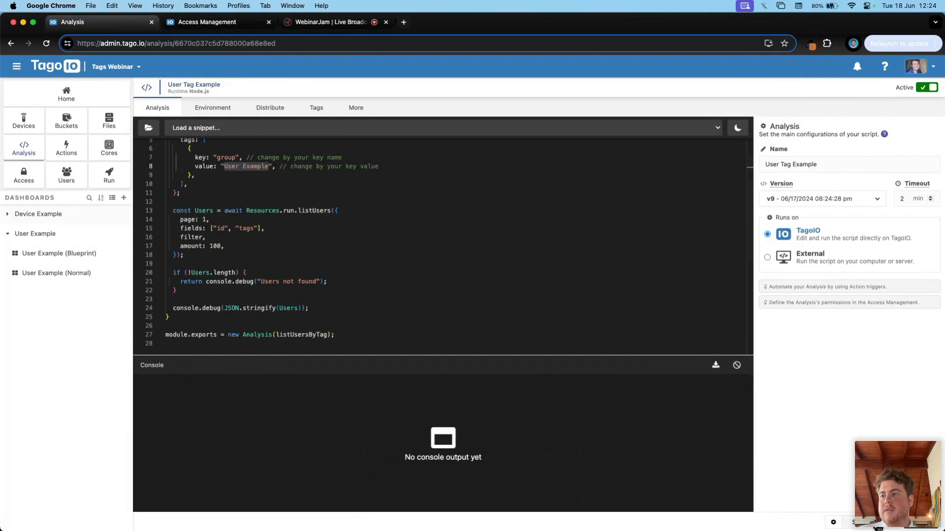
pyautogui.scroll(2, 291, 219)
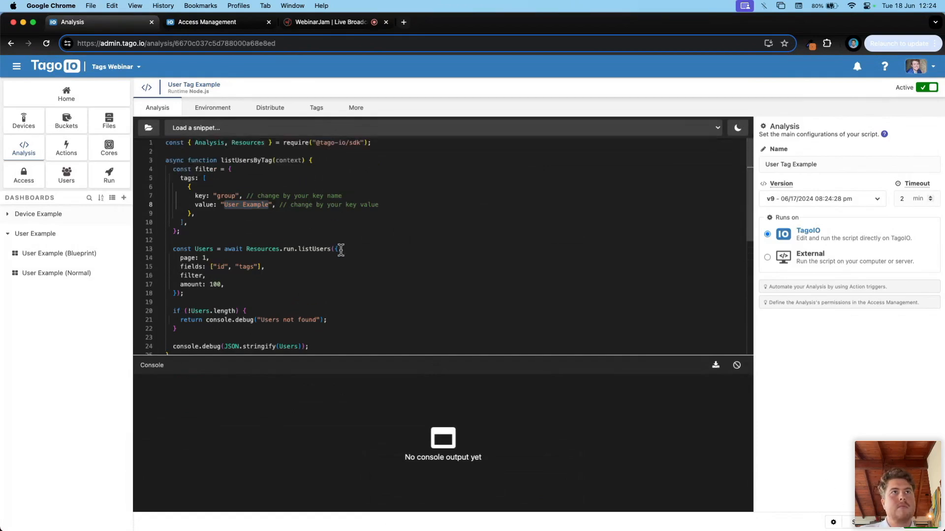
pyautogui.click(45, 43)
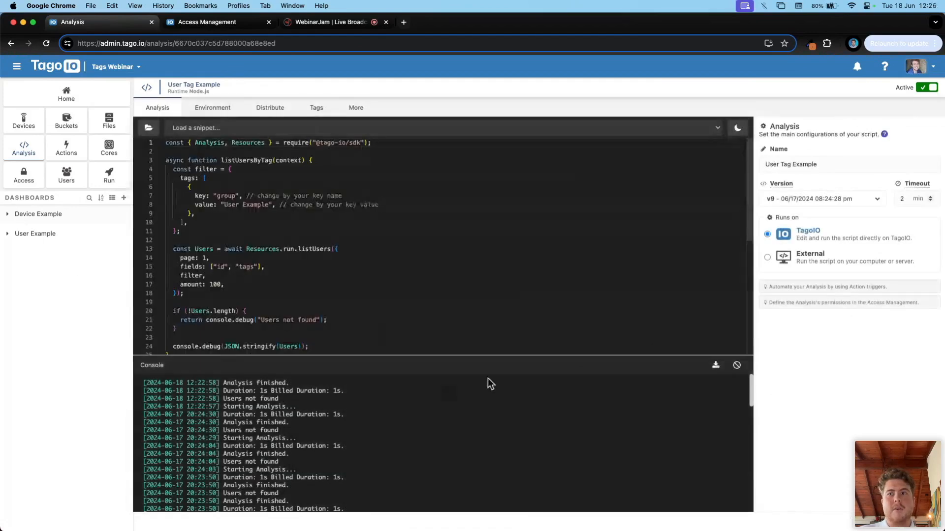
pyautogui.click(736, 364)
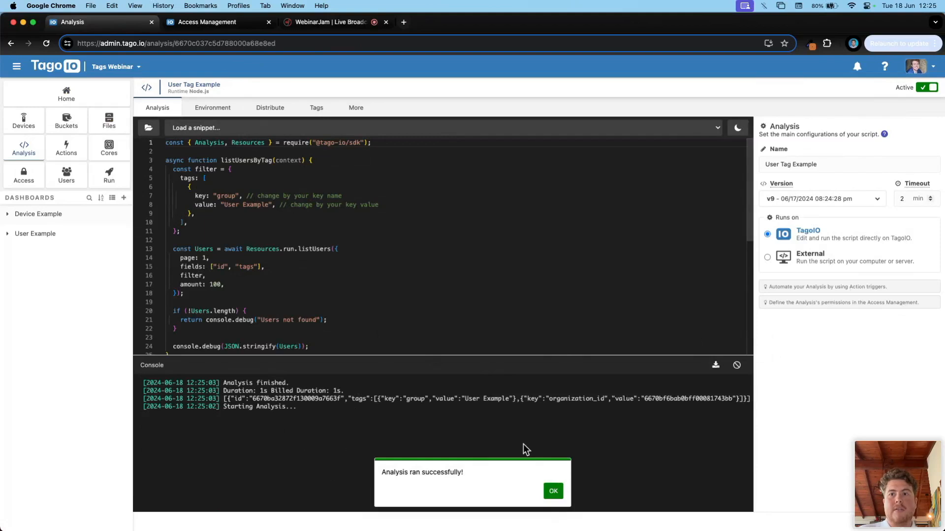
pyautogui.click(553, 491)
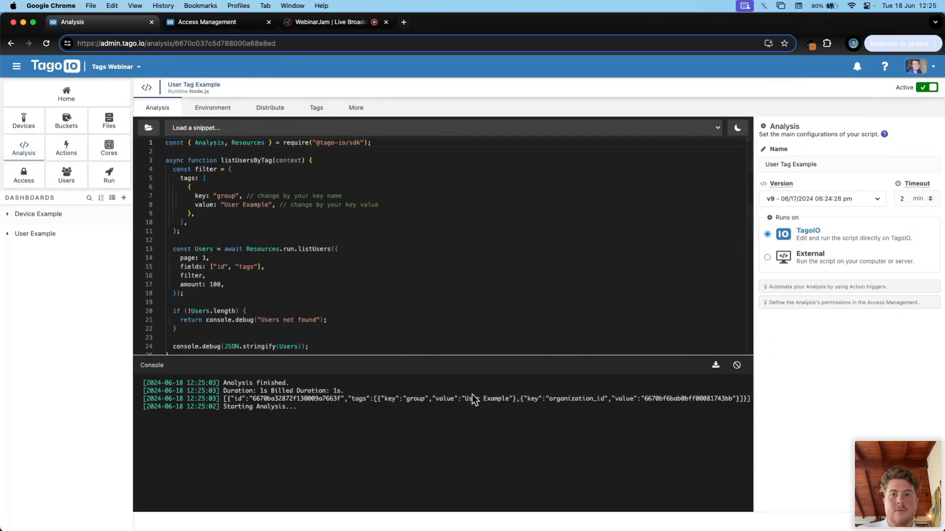
pyautogui.moveTo(465, 399); pyautogui.dragTo(508, 398)
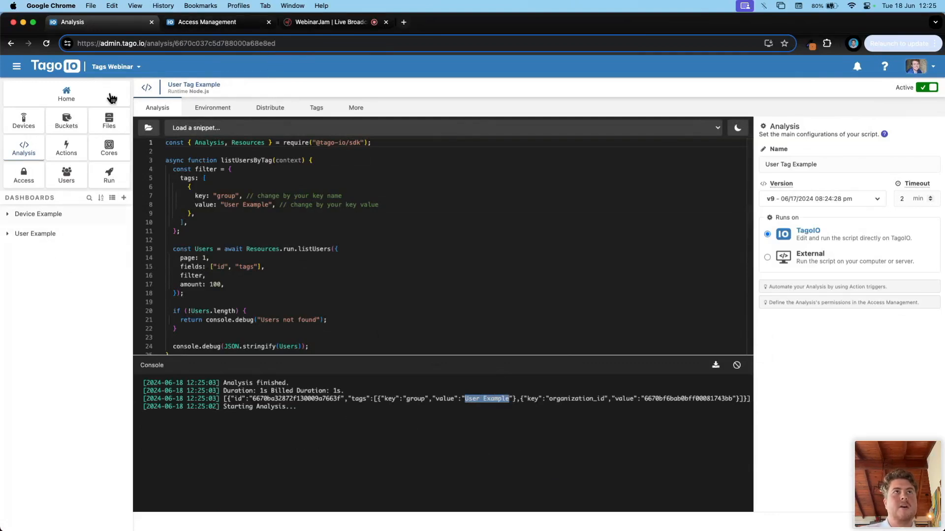
pyautogui.click(212, 22)
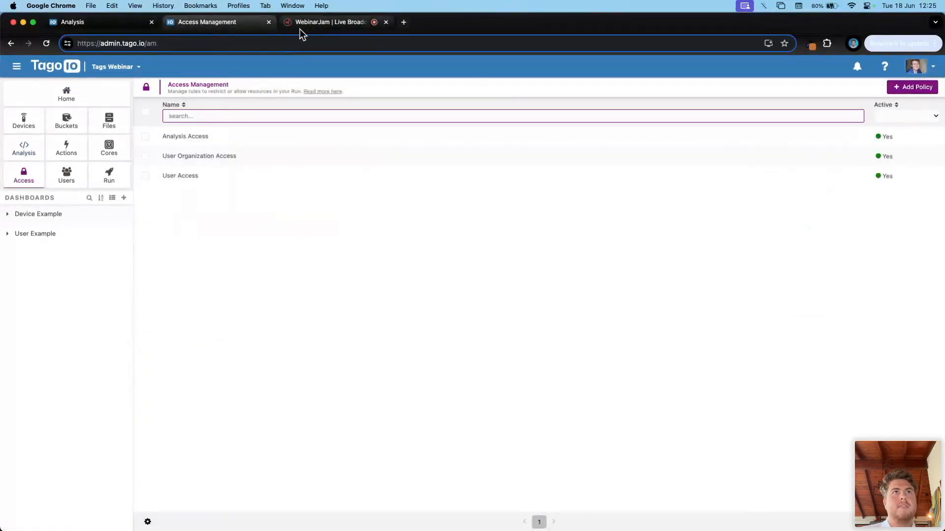
# Step: Close the Access Management tab and go to the Developers page under tago.io Resources
pyautogui.press('super+w')
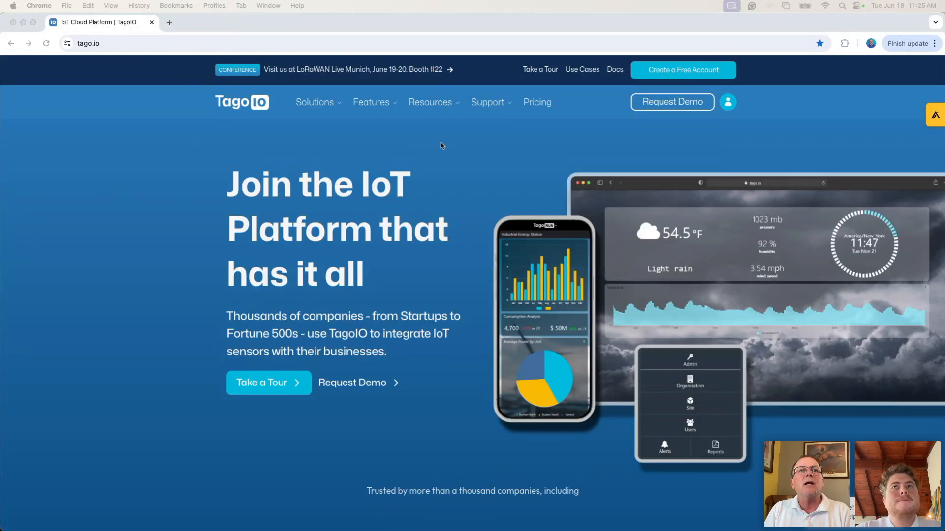
pyautogui.click(436, 105)
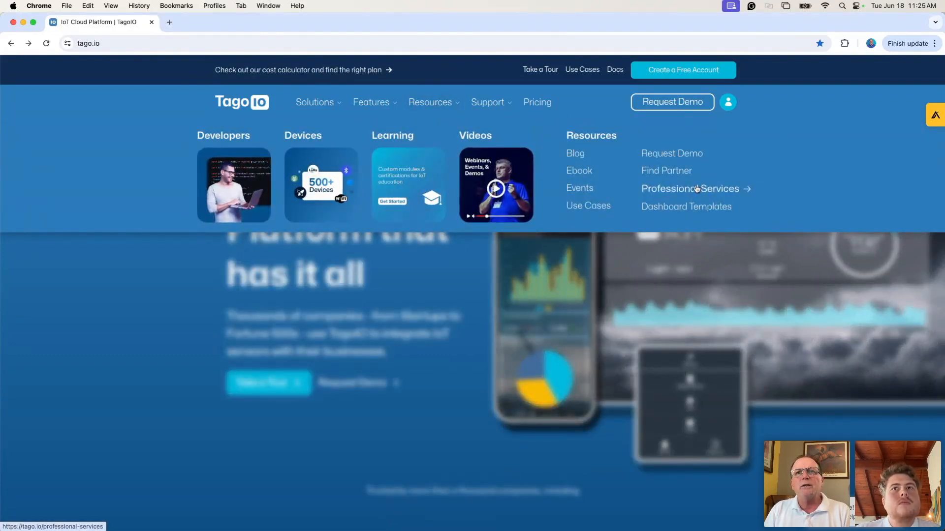
pyautogui.click(237, 177)
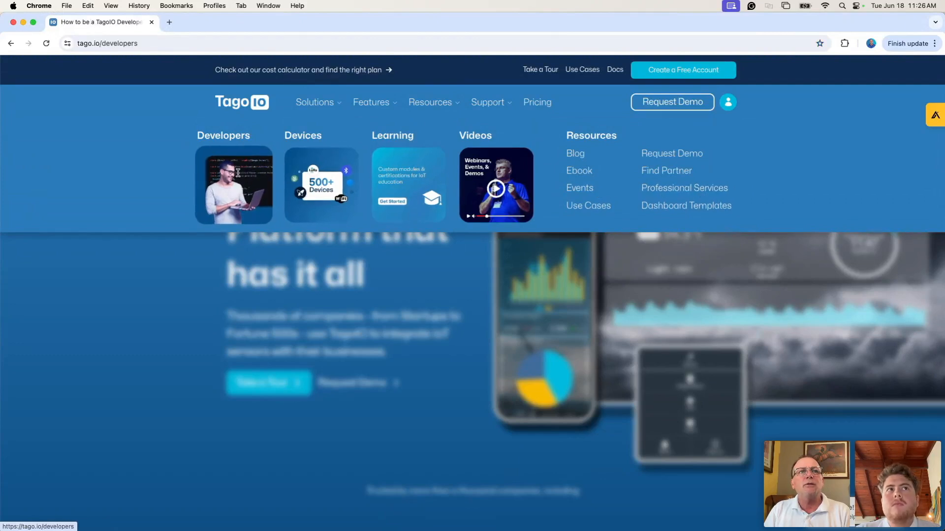
# Step: Go from the Learning Center to the free training modules catalogue
pyautogui.scroll(-10, 668, 259)
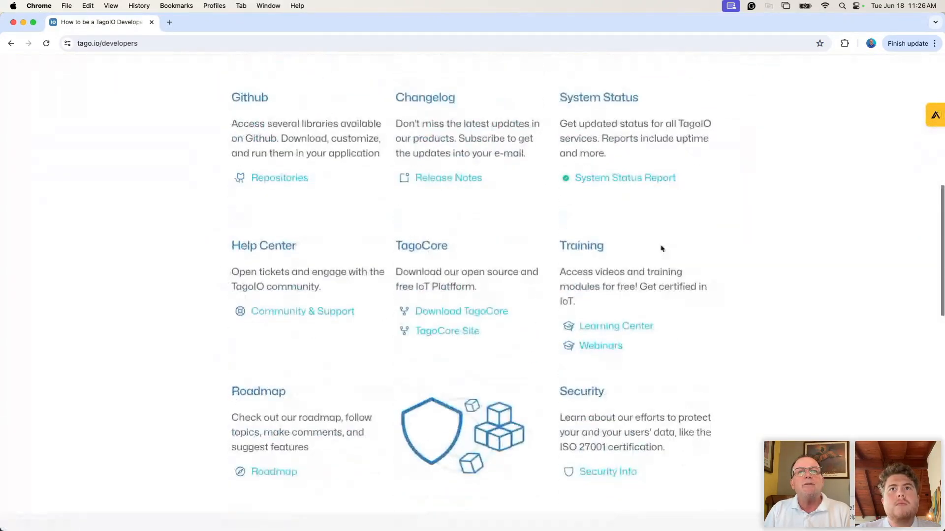
pyautogui.click(606, 328)
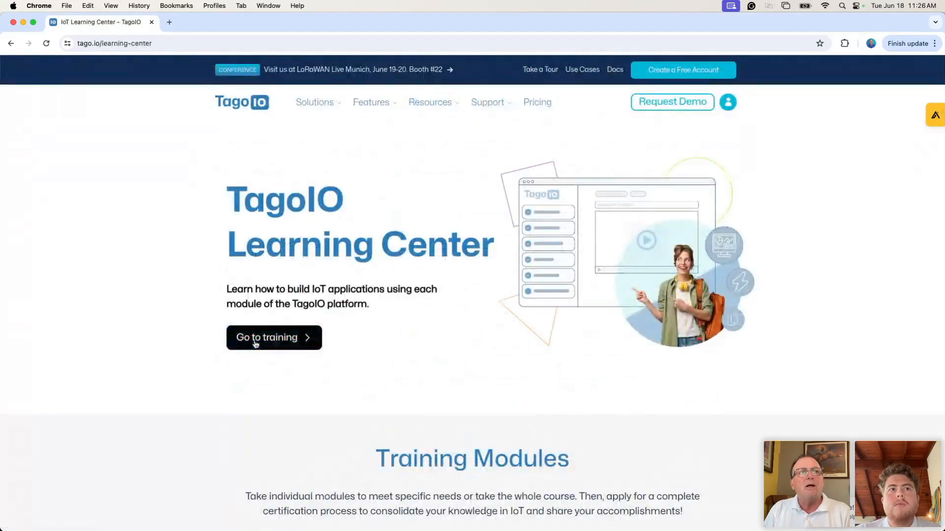
pyautogui.click(256, 344)
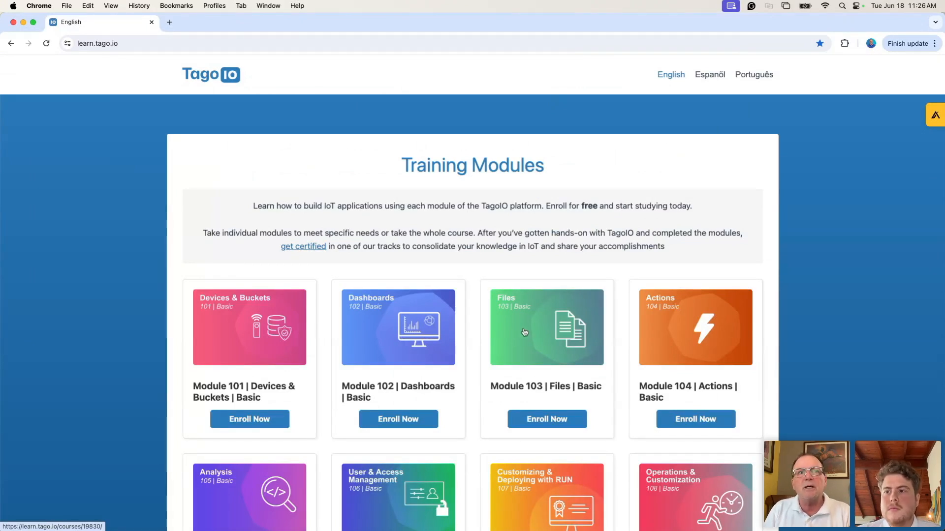
# Step: Browse the training modules on learn.tago.io, then return to the Learning Center page
pyautogui.scroll(-2, 490, 331)
pyautogui.scroll(-5, 488, 330)
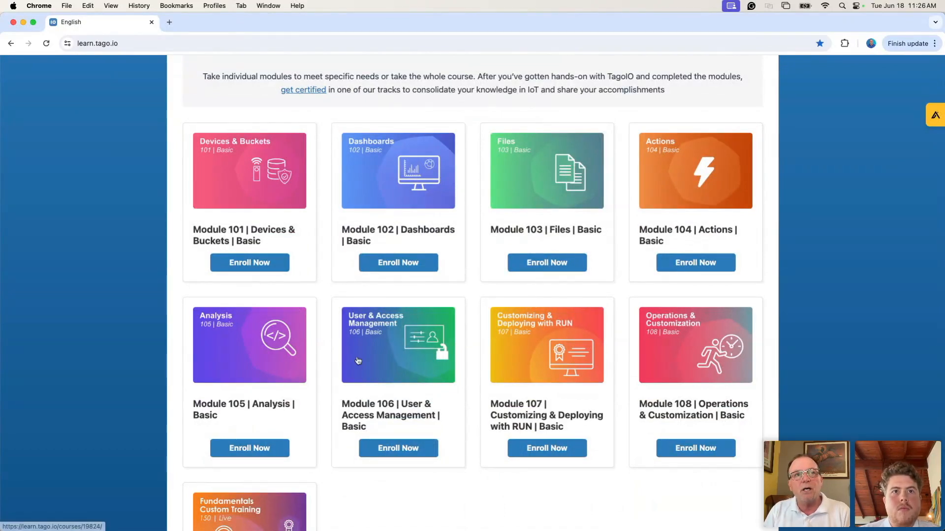
pyautogui.scroll(-3, 517, 339)
pyautogui.scroll(-15, 516, 340)
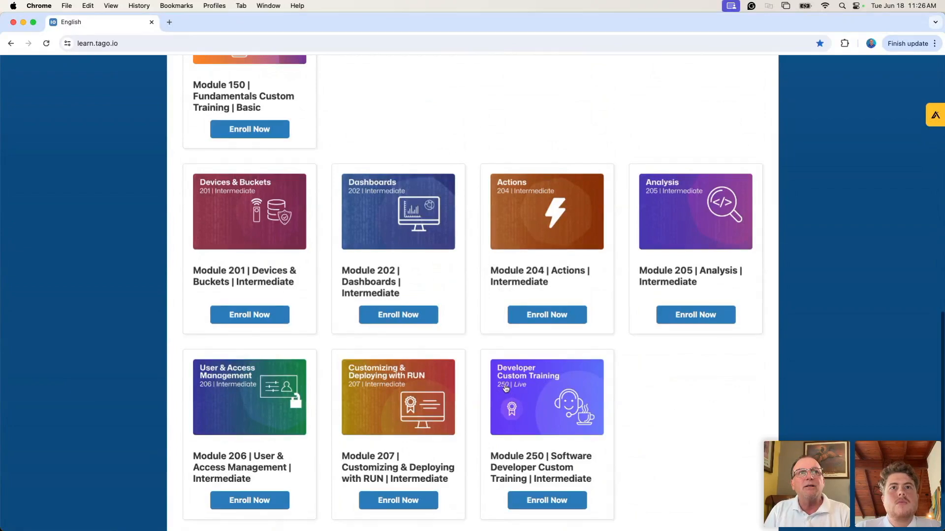
pyautogui.scroll(10, 492, 381)
pyautogui.scroll(5, 492, 381)
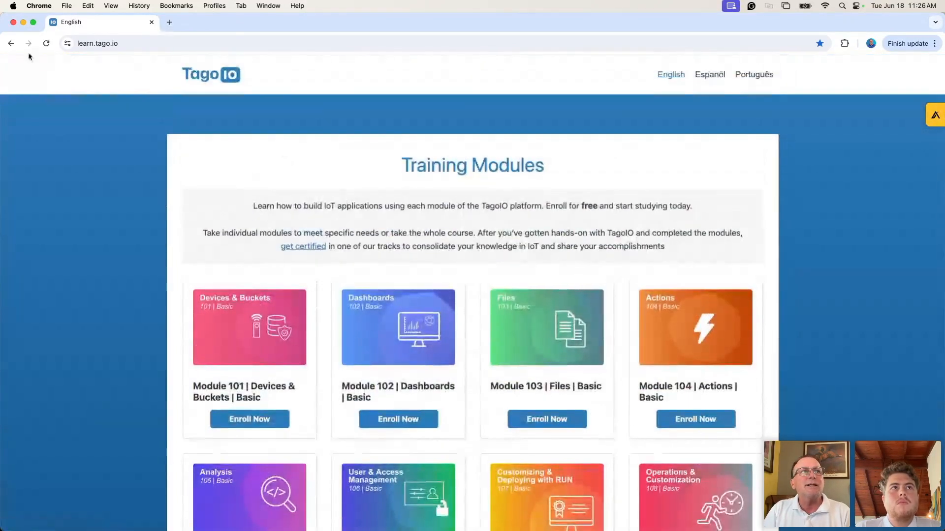
pyautogui.click(11, 44)
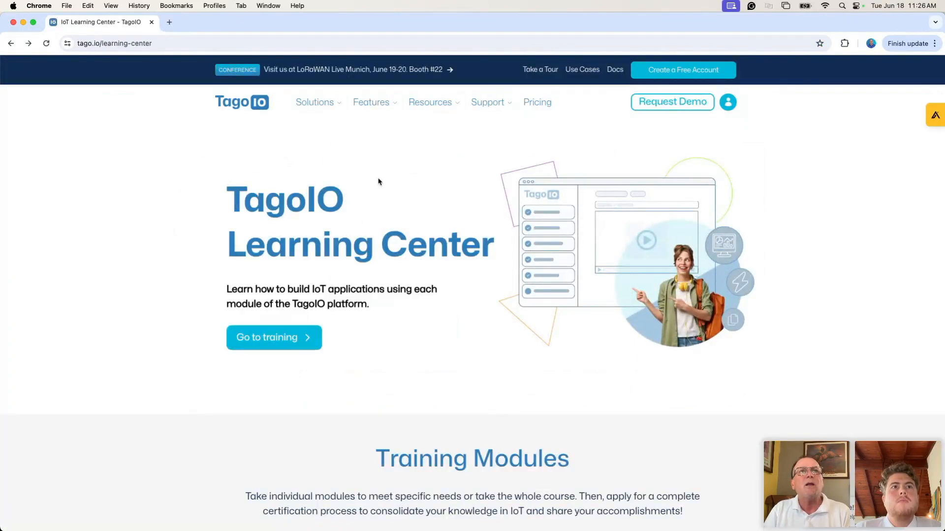
# Step: Return to the developers page and go to Dashboard Templates
pyautogui.click(11, 44)
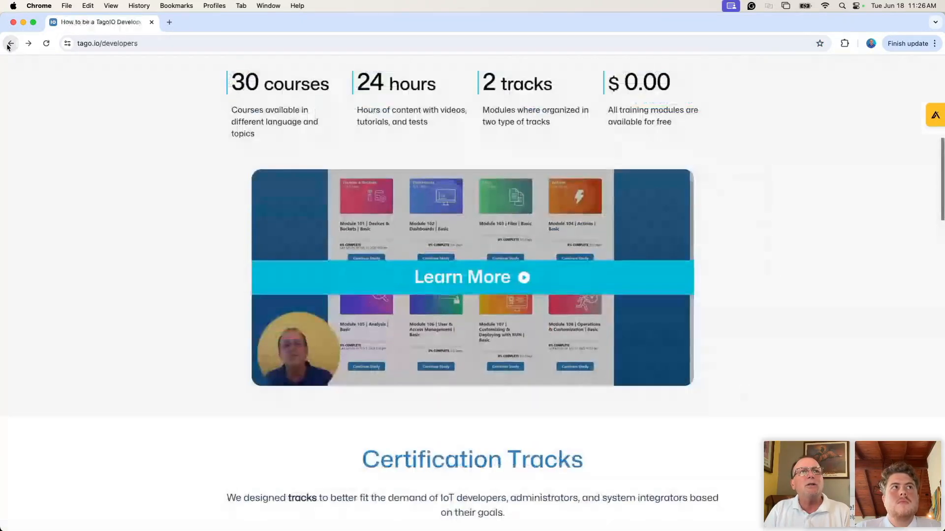
pyautogui.scroll(5, 527, 228)
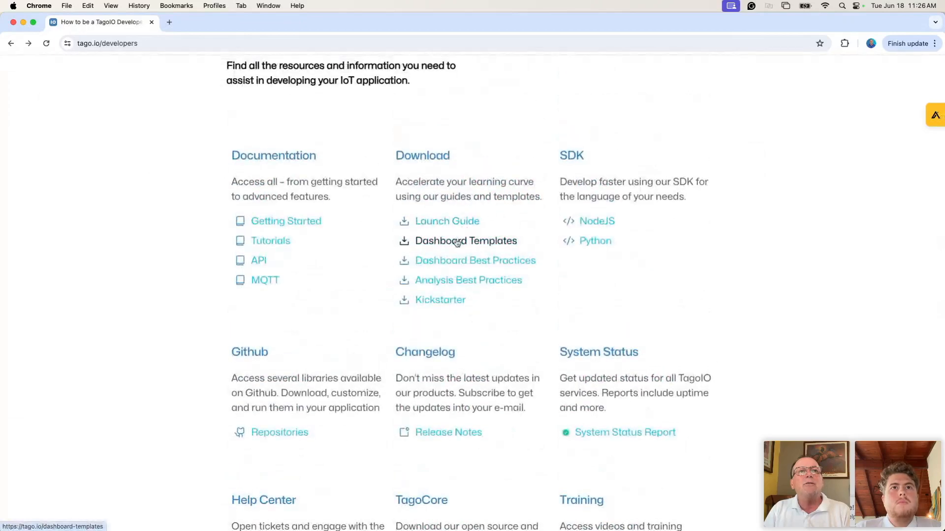
pyautogui.click(457, 241)
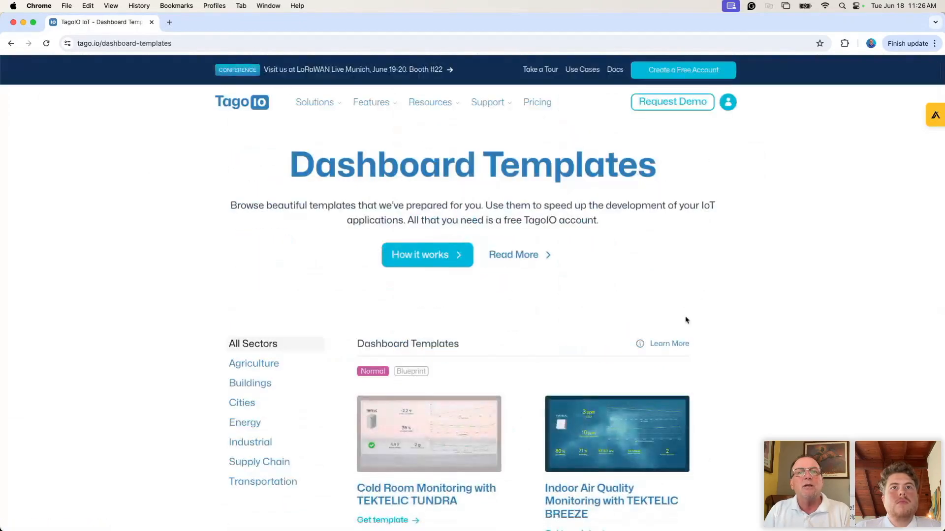
# Step: Dismiss the chat pop-up and browse templates like Cold Room Monitoring with TEKTELIC TUNDRA
pyautogui.scroll(-4, 738, 331)
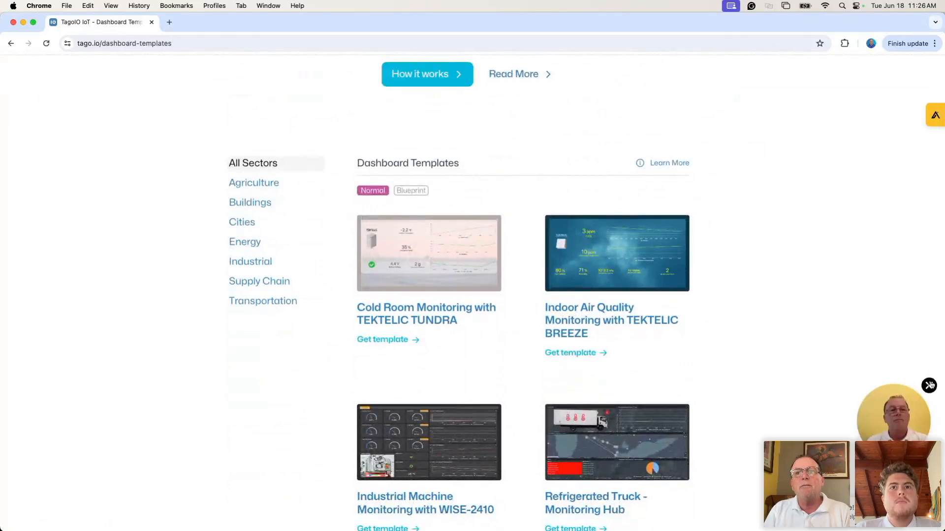
pyautogui.click(930, 385)
pyautogui.scroll(-3, 738, 346)
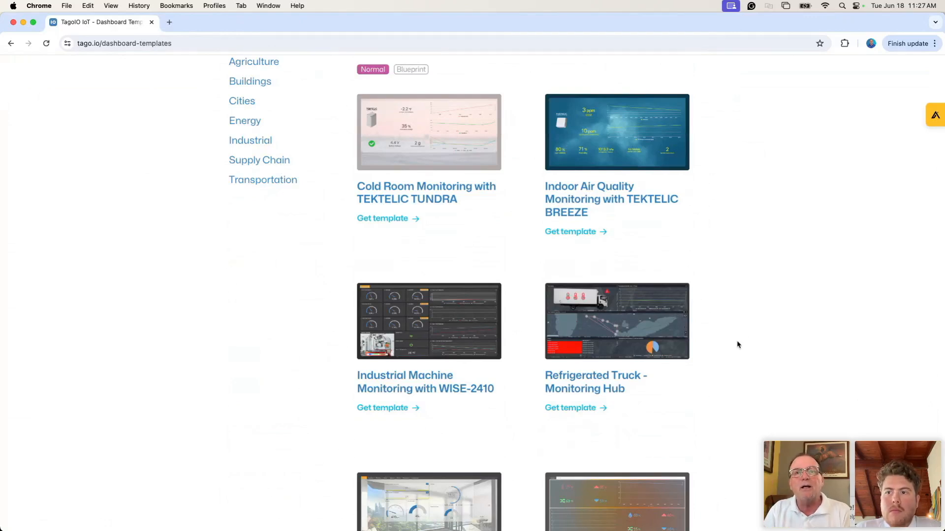
pyautogui.scroll(3, 733, 328)
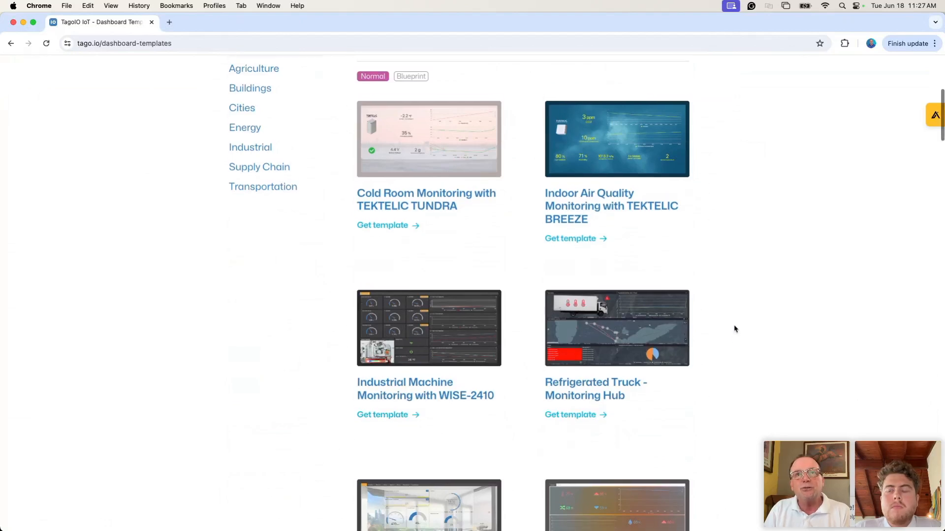
pyautogui.scroll(5, 735, 328)
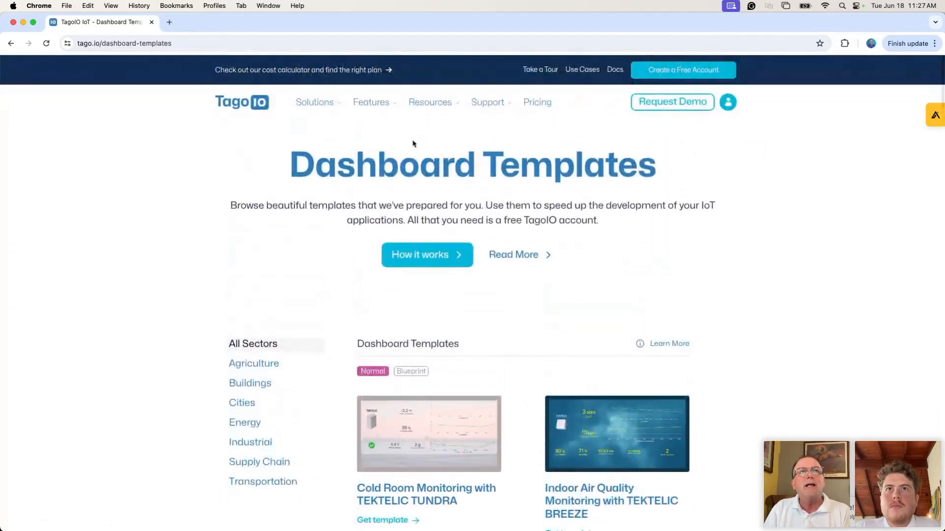
pyautogui.moveTo(432, 102)
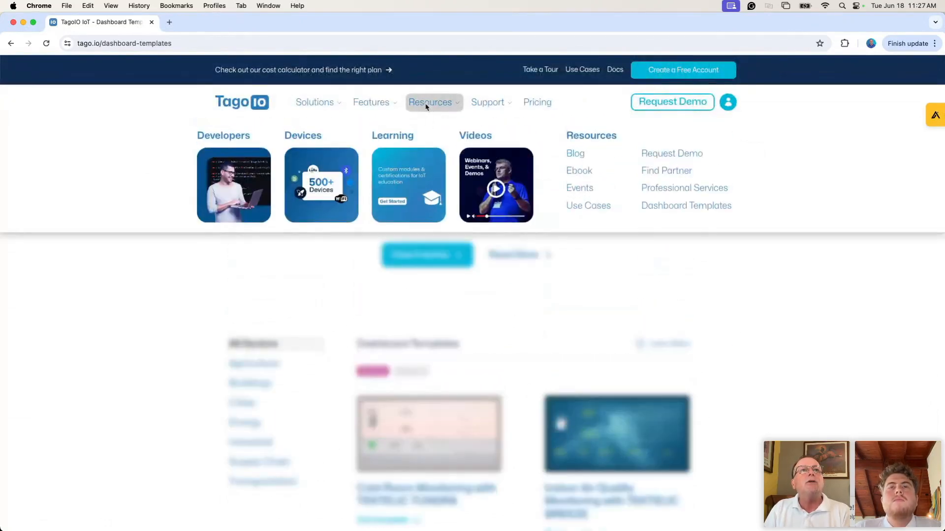
# Step: Go to the Videos page and browse webinars like 'Automating your IoT application using TagoIO SDK'
pyautogui.click(480, 172)
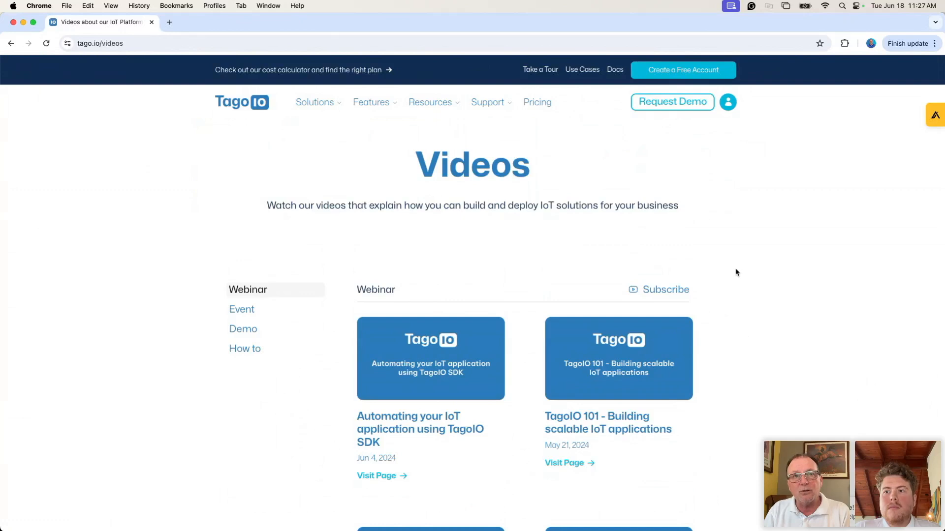
pyautogui.scroll(-5, 737, 272)
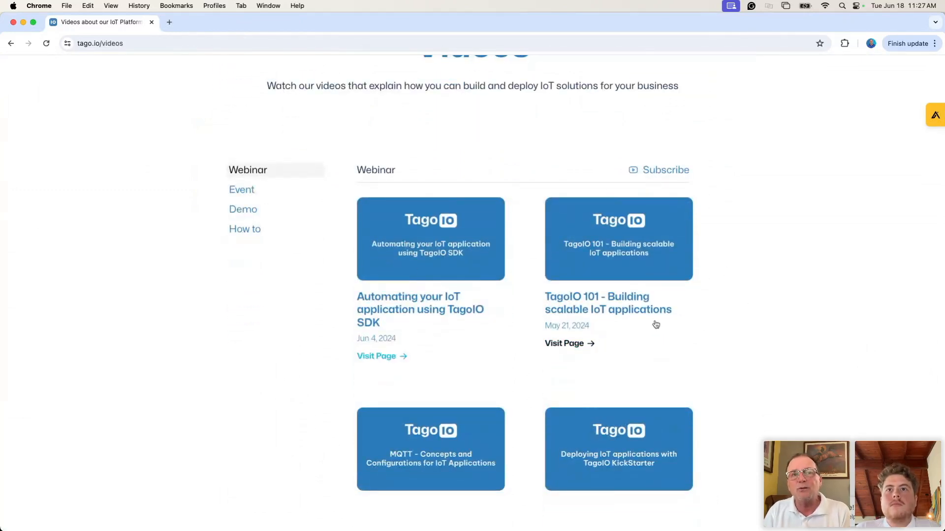
pyautogui.scroll(-1, 674, 331)
pyautogui.scroll(-5, 674, 330)
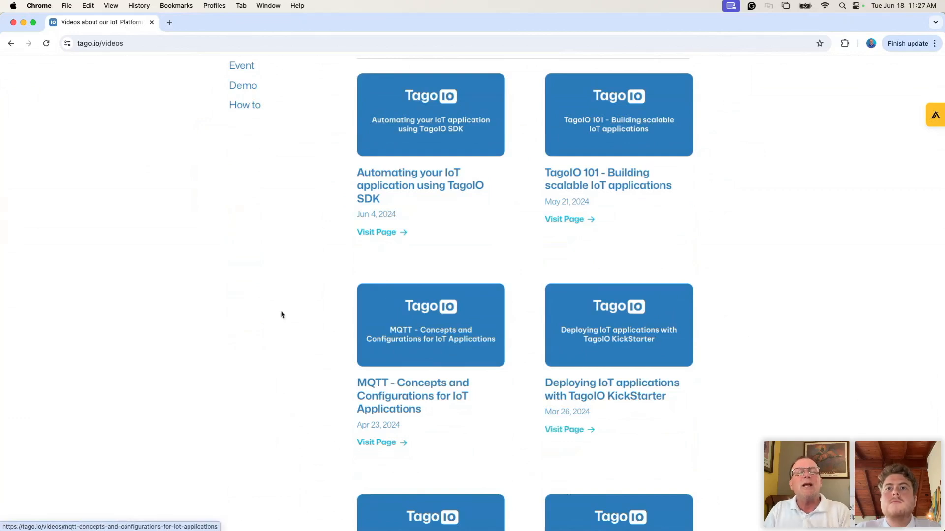
pyautogui.scroll(5, 297, 310)
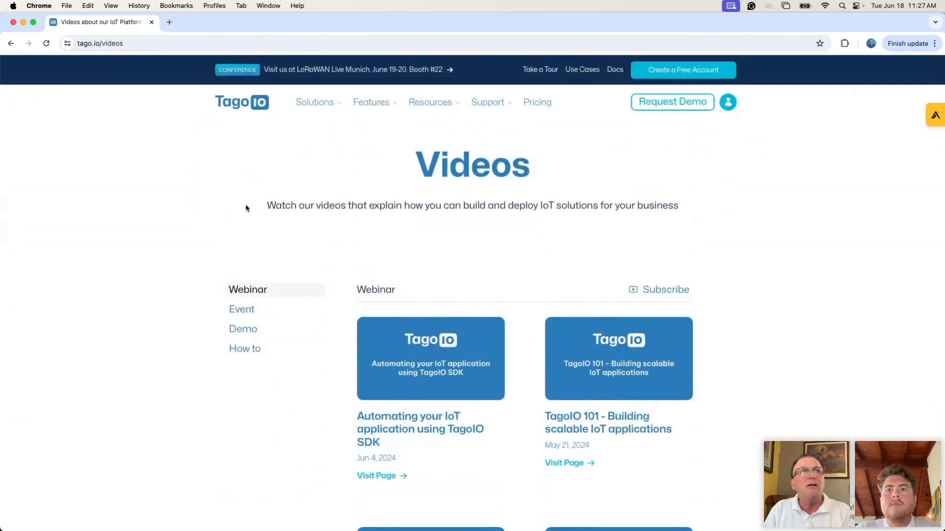
# Step: Go back from Videos to the Dashboard Templates page and close the chat bubble
pyautogui.click(11, 43)
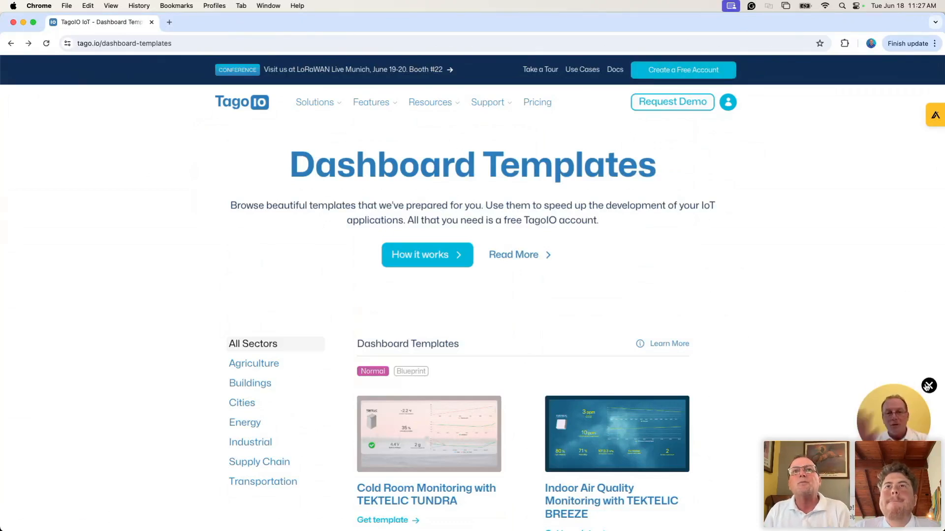
pyautogui.click(925, 387)
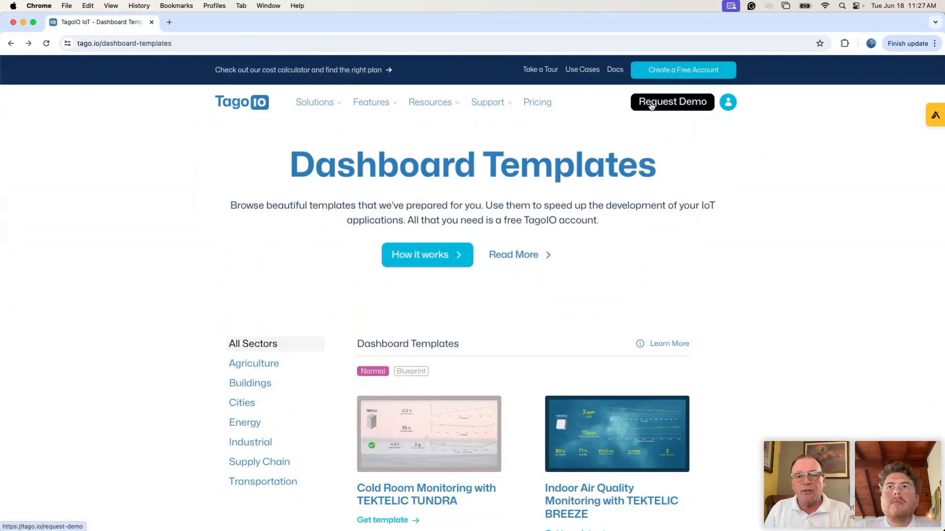